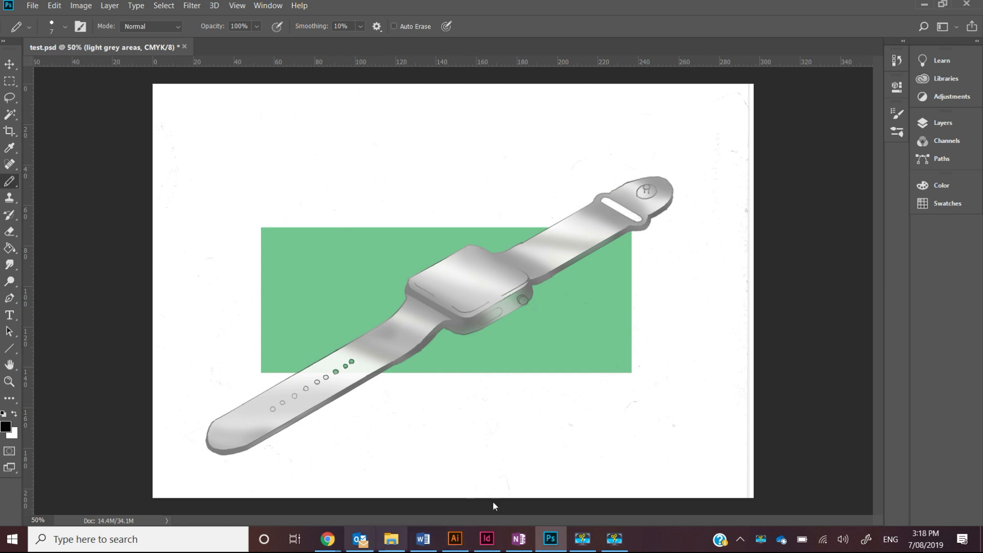
- Switch to OneNote and open the linked scanned drawing from the Digitally tonal render notes, accepting the security notice
{"action": "left_click", "coordinate": [519, 539]}
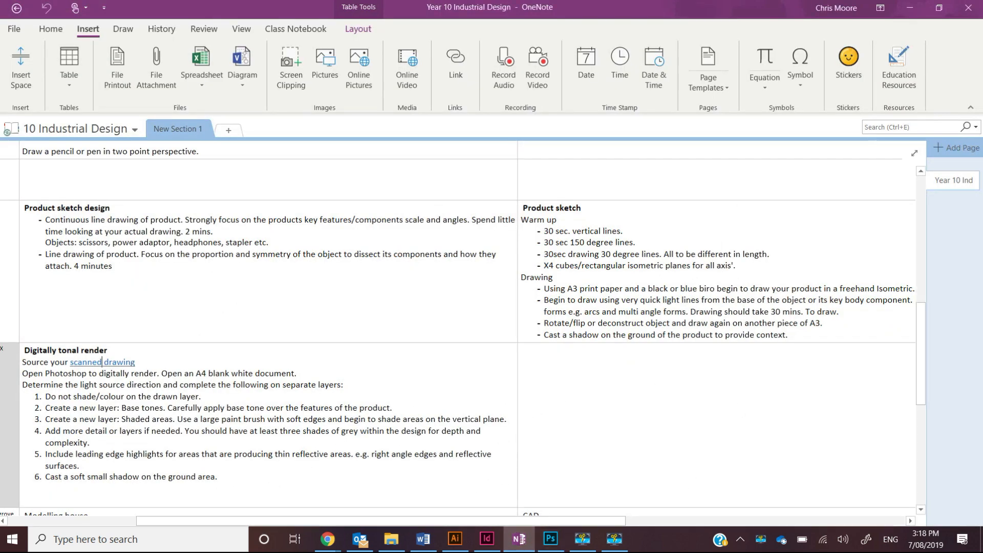
{"action": "left_click", "coordinate": [80, 364]}
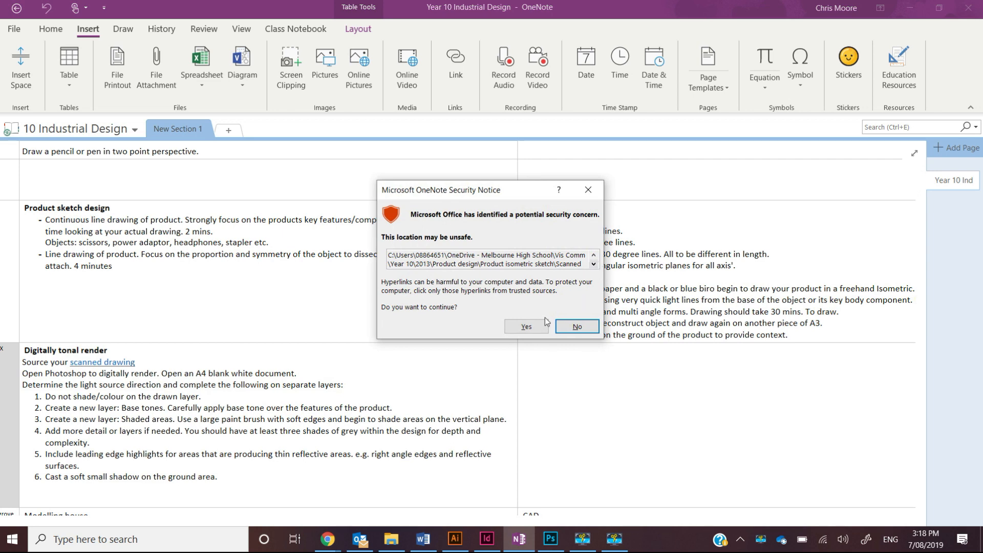
{"action": "left_click", "coordinate": [527, 322]}
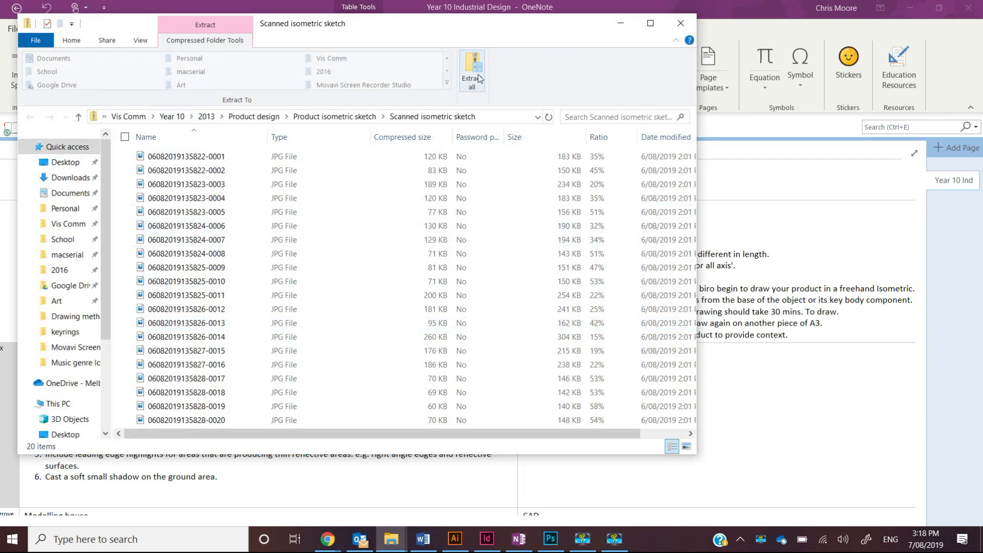
- Put the zipped Scanned isometric sketch window away and move the Product isometric sketch folder window clear of the notes
{"action": "left_click", "coordinate": [620, 23]}
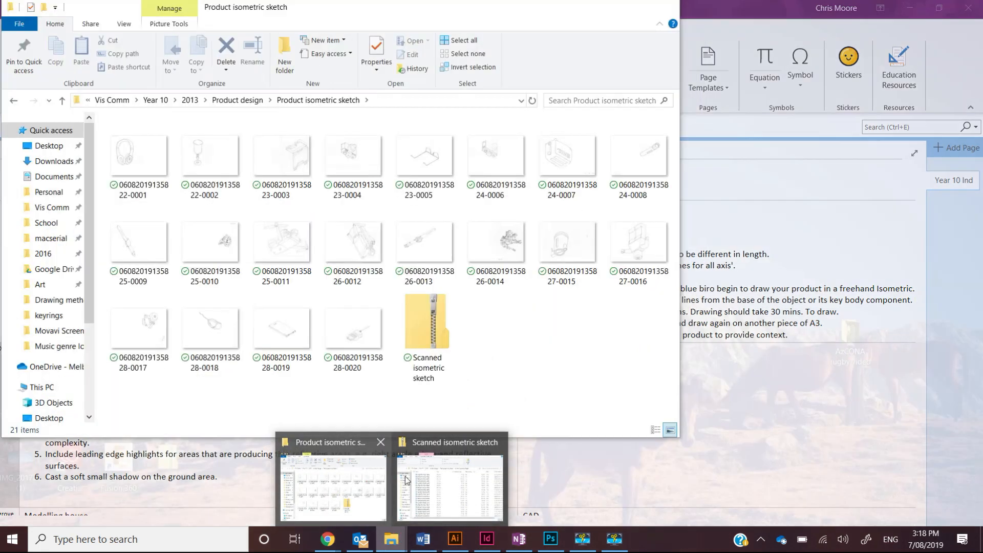
{"action": "left_click", "coordinate": [420, 476]}
{"action": "left_click", "coordinate": [386, 542]}
{"action": "left_click", "coordinate": [342, 487]}
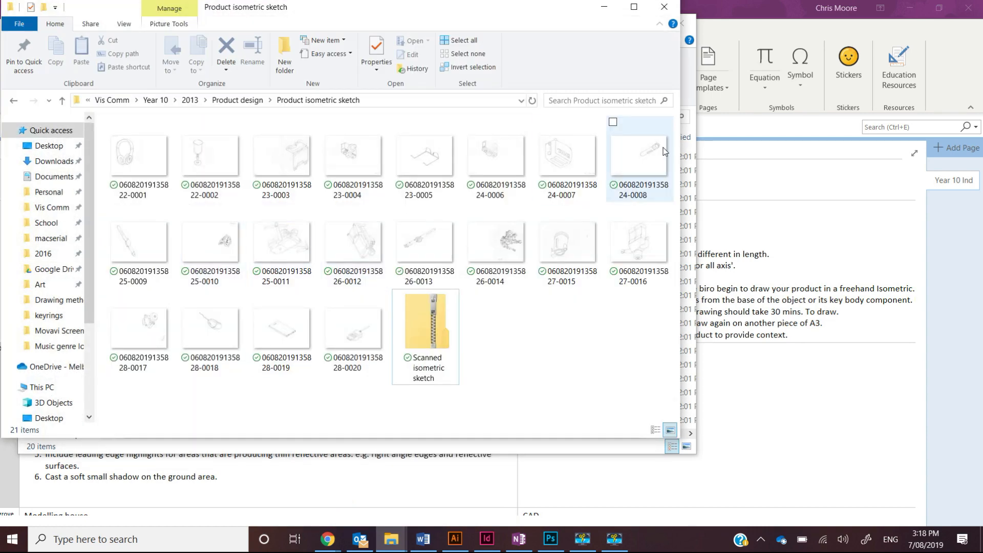
{"action": "left_click", "coordinate": [689, 78]}
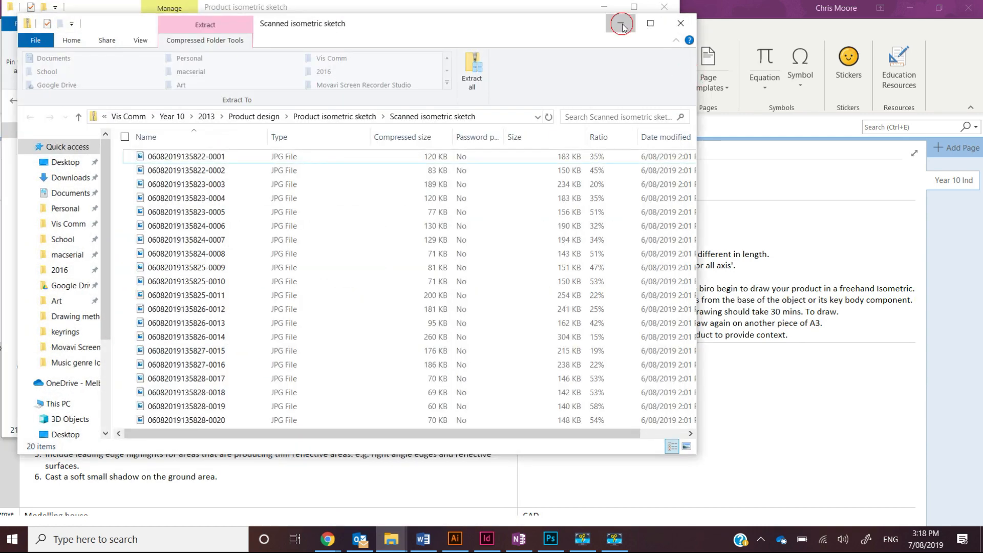
{"action": "left_click", "coordinate": [621, 23]}
{"action": "left_click_drag", "start_coordinate": [494, 14], "coordinate": [789, 62]}
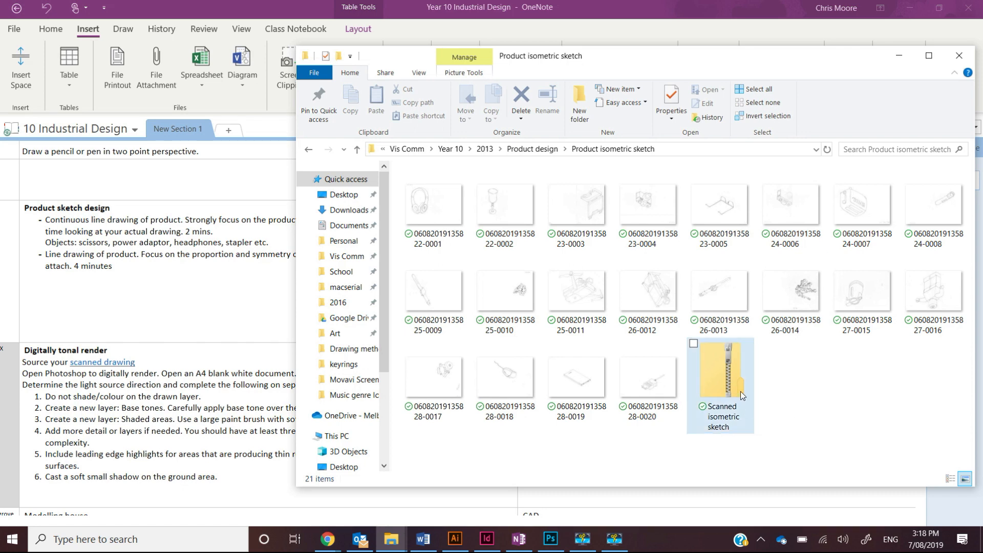
{"action": "mouse_move", "coordinate": [733, 371]}
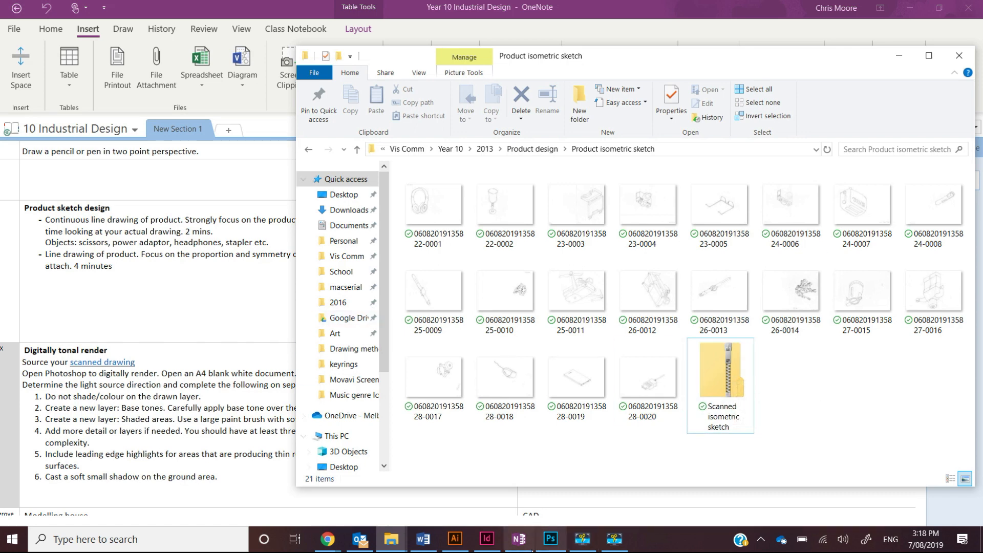
- Switch to Photoshop and create a new A4 landscape document, 297 x 210 mm, from the A4 preset
{"action": "left_click", "coordinate": [546, 545]}
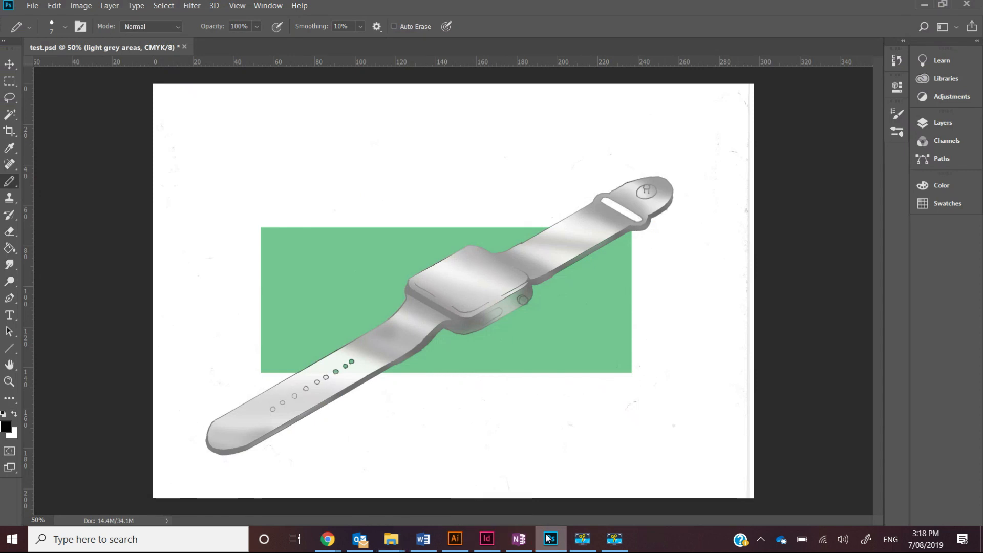
{"action": "left_click", "coordinate": [30, 6]}
{"action": "left_click", "coordinate": [33, 17]}
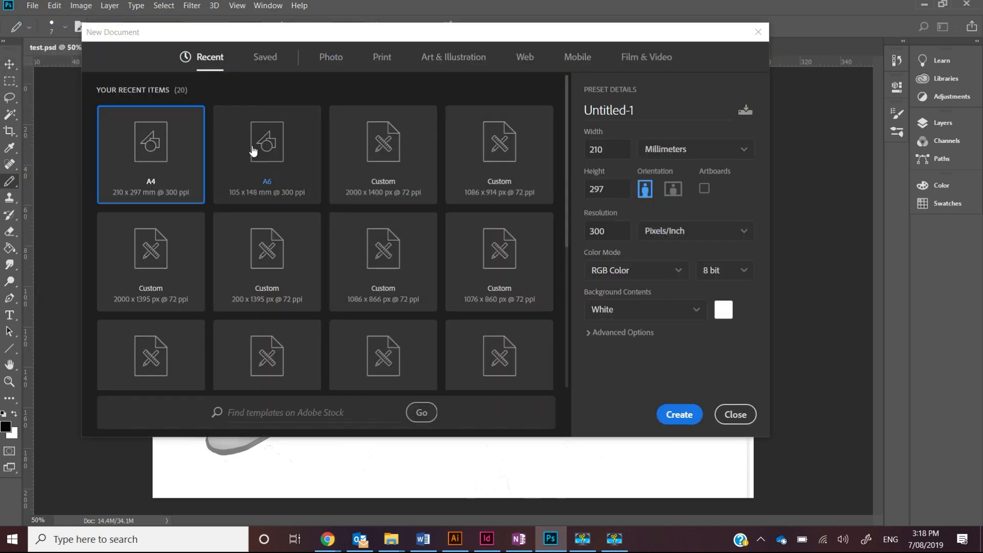
{"action": "left_click", "coordinate": [166, 170]}
{"action": "mouse_move", "coordinate": [599, 36]}
{"action": "left_mouse_down"}
{"action": "mouse_move", "coordinate": [668, 277]}
{"action": "mouse_move", "coordinate": [593, 51]}
{"action": "left_mouse_up"}
{"action": "left_click", "coordinate": [666, 205]}
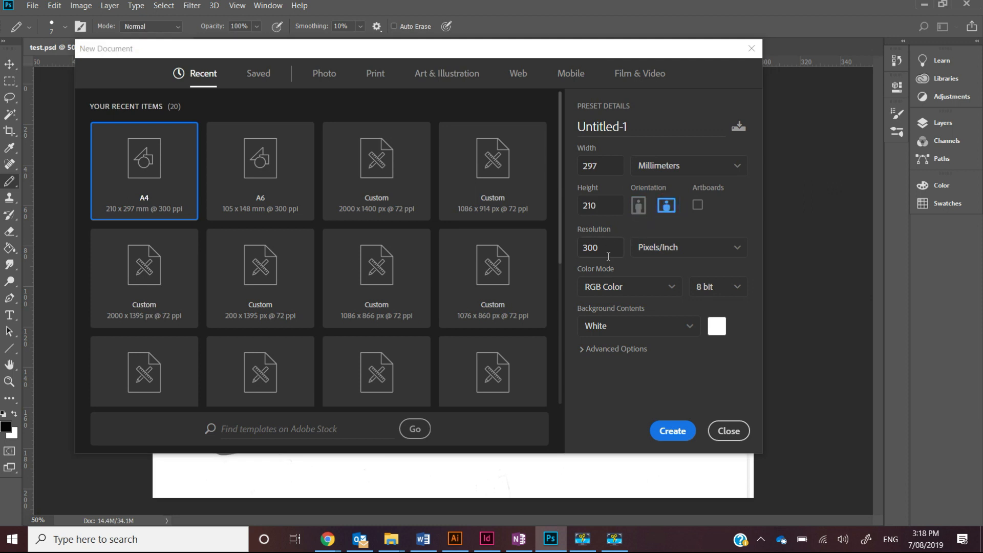
{"action": "left_click", "coordinate": [681, 432]}
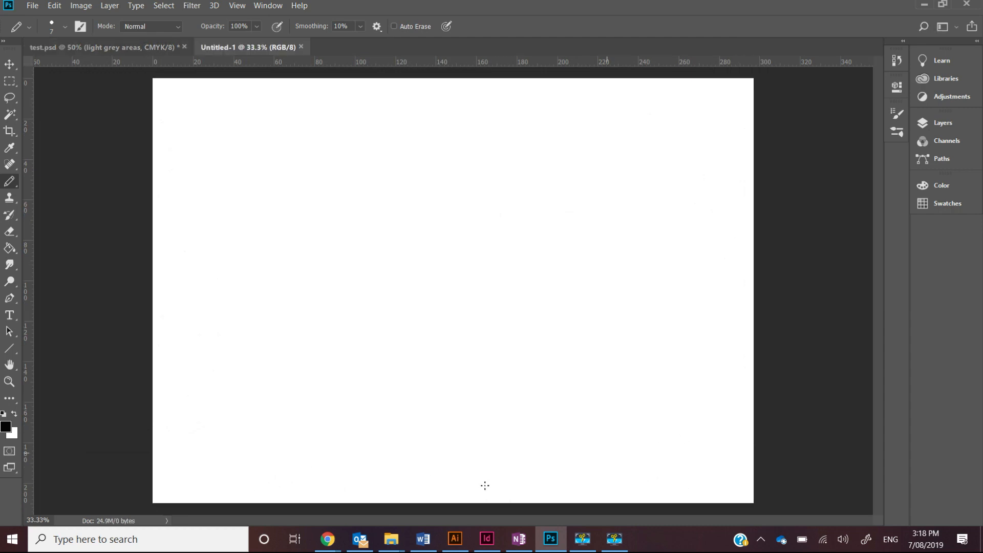
{"action": "mouse_move", "coordinate": [391, 539]}
{"action": "left_click", "coordinate": [359, 486]}
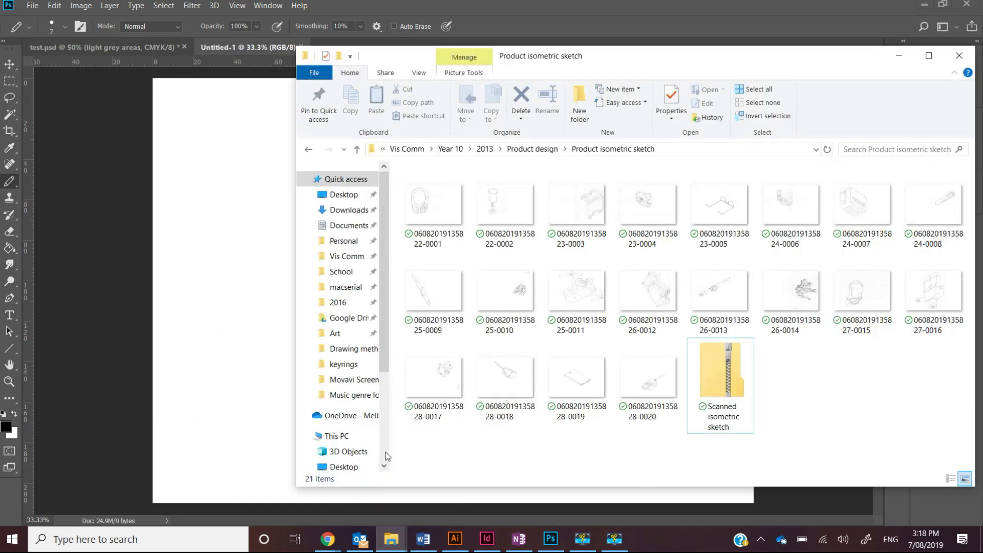
{"action": "left_click_drag", "start_coordinate": [440, 284], "coordinate": [242, 272]}
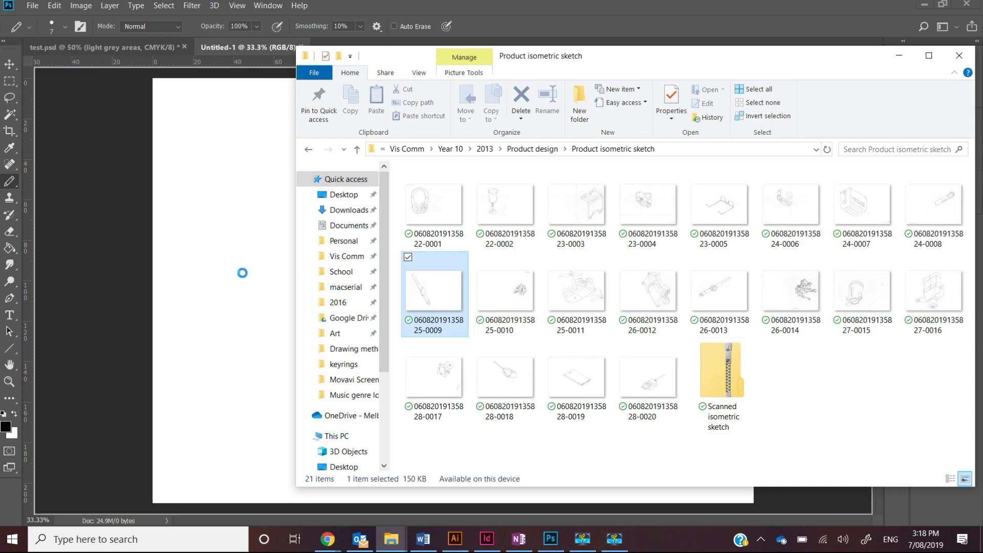
{"action": "key", "text": "space"}
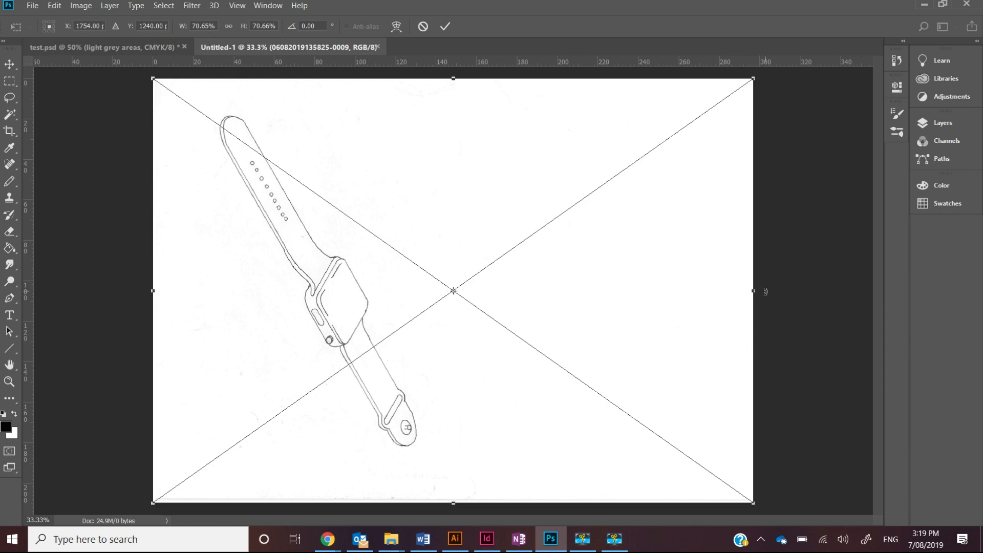
- Rotate the placed scan to -90° and shift it so the whole watch lies on the page
{"action": "mouse_move", "coordinate": [765, 291]}
{"action": "left_mouse_down"}
{"action": "mouse_move", "coordinate": [731, 215]}
{"action": "mouse_move", "coordinate": [654, 140]}
{"action": "mouse_move", "coordinate": [384, 149]}
{"action": "mouse_move", "coordinate": [447, 142]}
{"action": "left_mouse_up"}
{"action": "left_click_drag", "start_coordinate": [498, 408], "coordinate": [464, 349]}
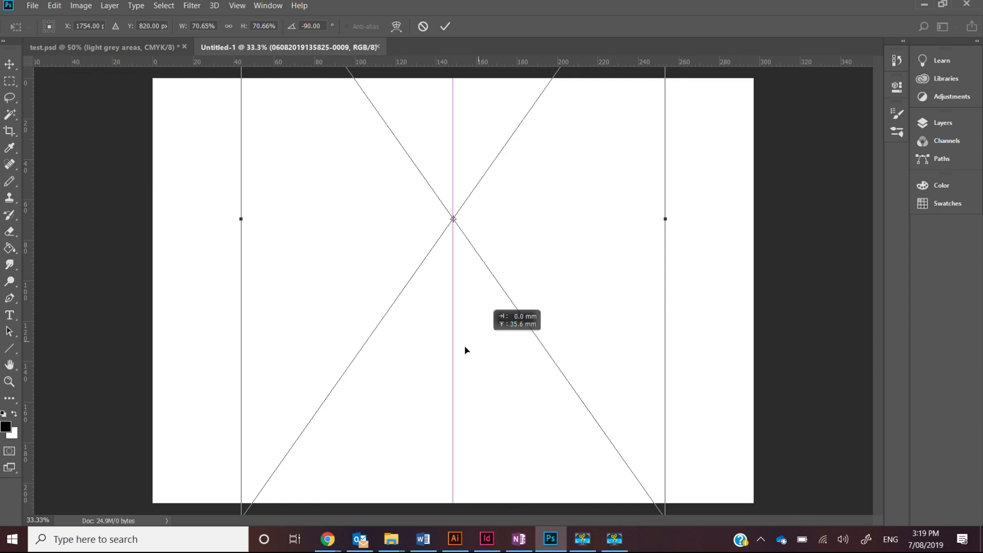
{"action": "left_click_drag", "start_coordinate": [410, 371], "coordinate": [377, 370]}
- Enlarge the placed scan to about 95%, align its left edge with the page's left edge, and commit the placement
{"action": "key", "text": "ctrl+minus"}
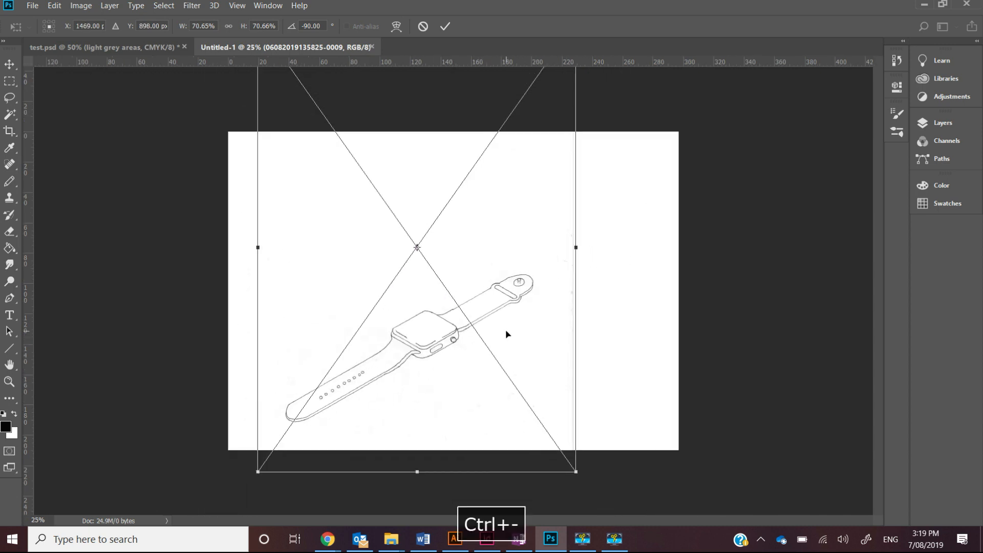
{"action": "key", "text": "ctrl+minus"}
{"action": "key", "text": "ctrl+minus"}
{"action": "key", "text": "ctrl+minus"}
{"action": "left_click_drag", "start_coordinate": [515, 154], "coordinate": [563, 89]}
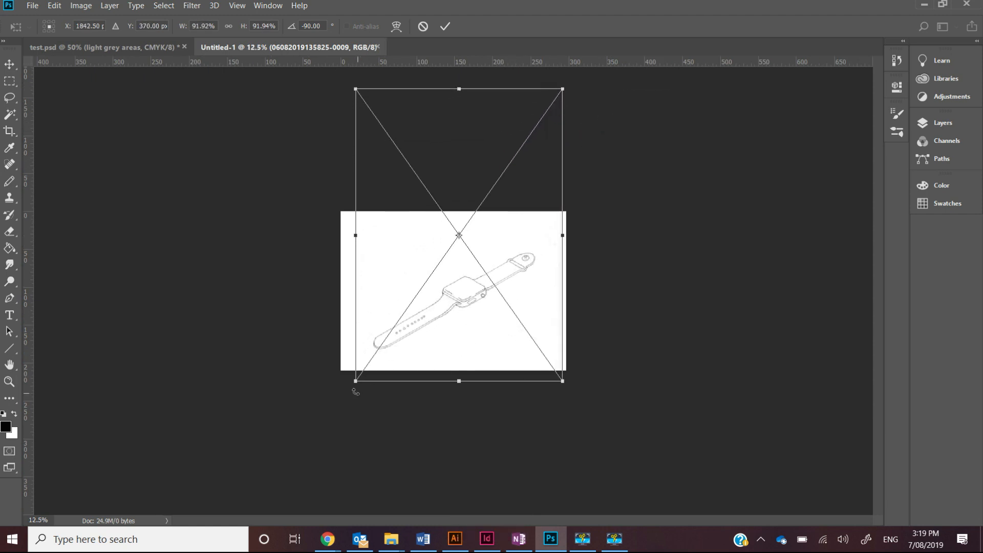
{"action": "left_click_drag", "start_coordinate": [356, 382], "coordinate": [351, 388]}
{"action": "mouse_move", "coordinate": [404, 333]}
{"action": "left_mouse_down"}
{"action": "mouse_move", "coordinate": [388, 314]}
{"action": "mouse_move", "coordinate": [401, 324]}
{"action": "left_mouse_up"}
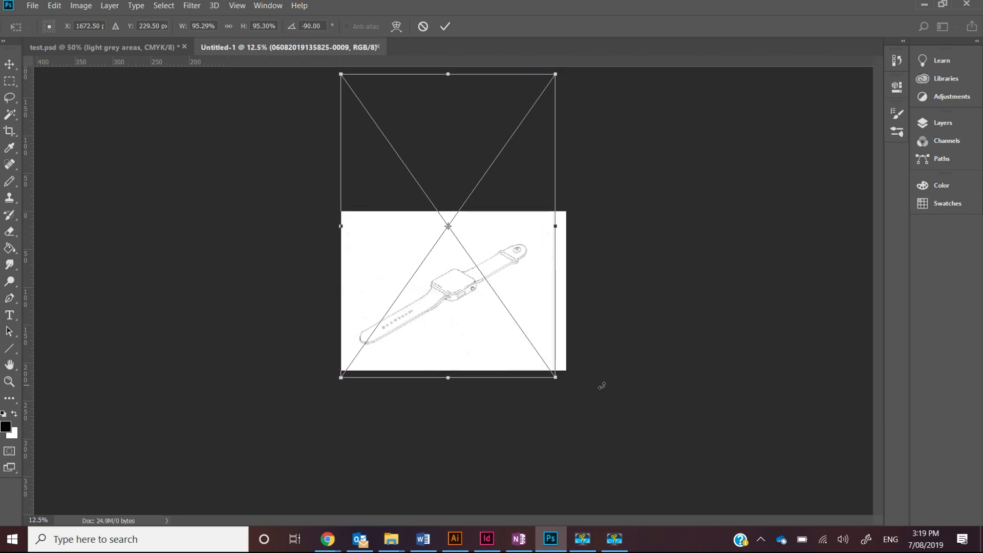
{"action": "key", "text": "b"}
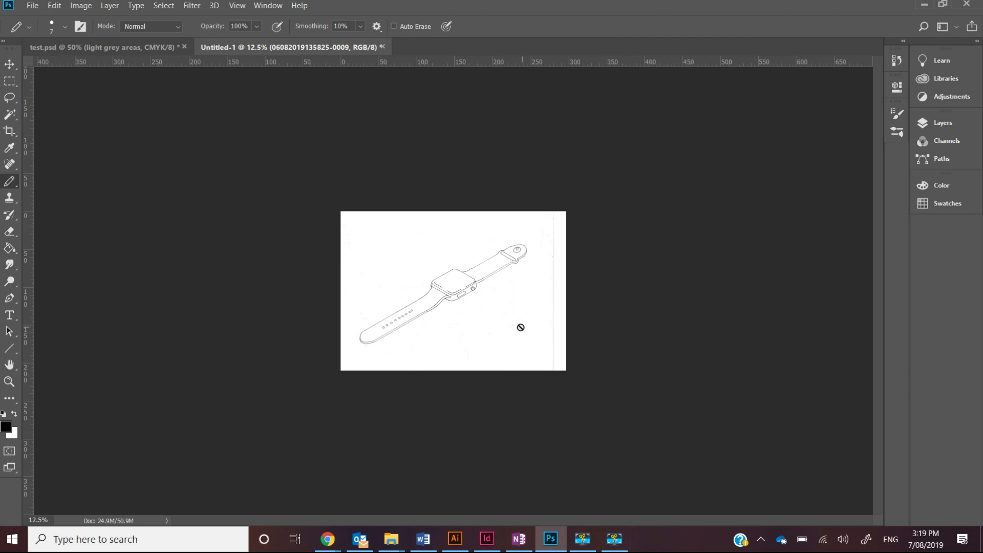
{"action": "key", "text": "ctrl+equal"}
{"action": "key", "text": "ctrl+equal"}
{"action": "key", "text": "ctrl+equal"}
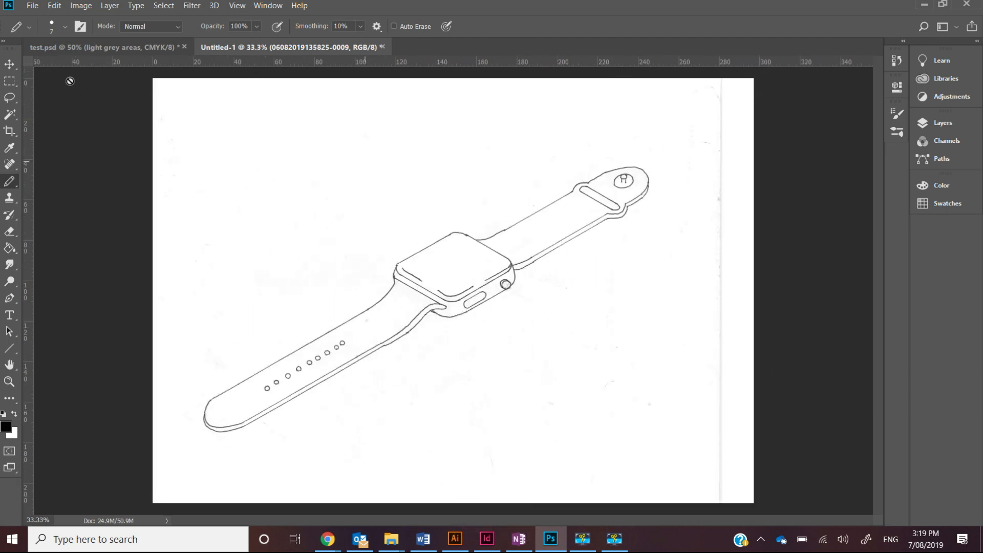
- Save the document to the Desktop as a Photoshop file named test 2, accepting the format options
{"action": "left_click", "coordinate": [34, 8]}
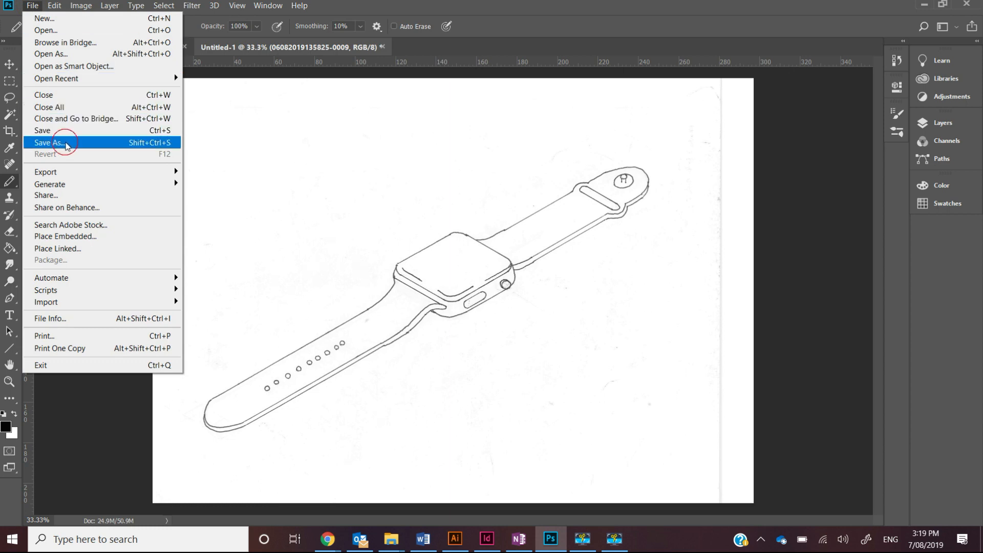
{"action": "left_click", "coordinate": [65, 145]}
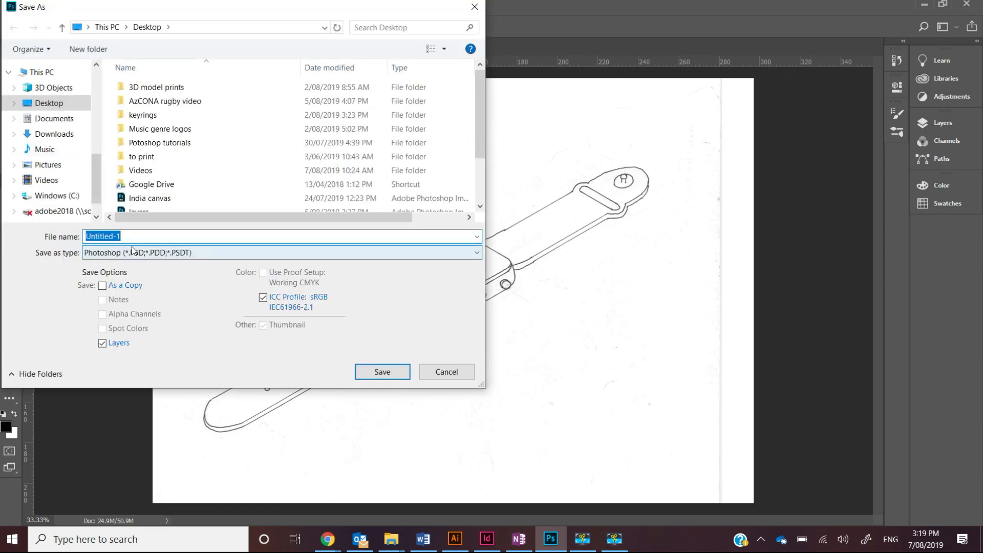
{"action": "type", "text": "test 2"}
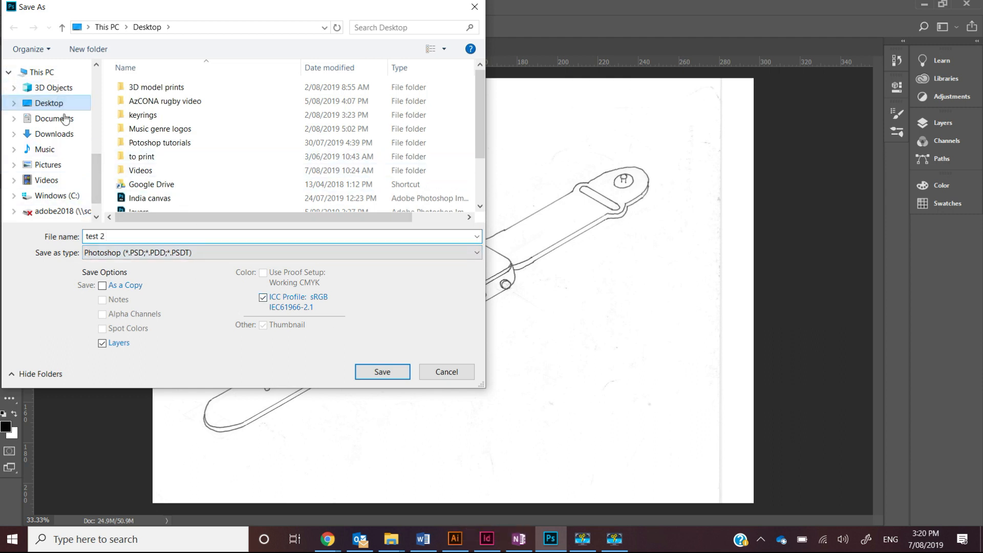
{"action": "left_click", "coordinate": [385, 377]}
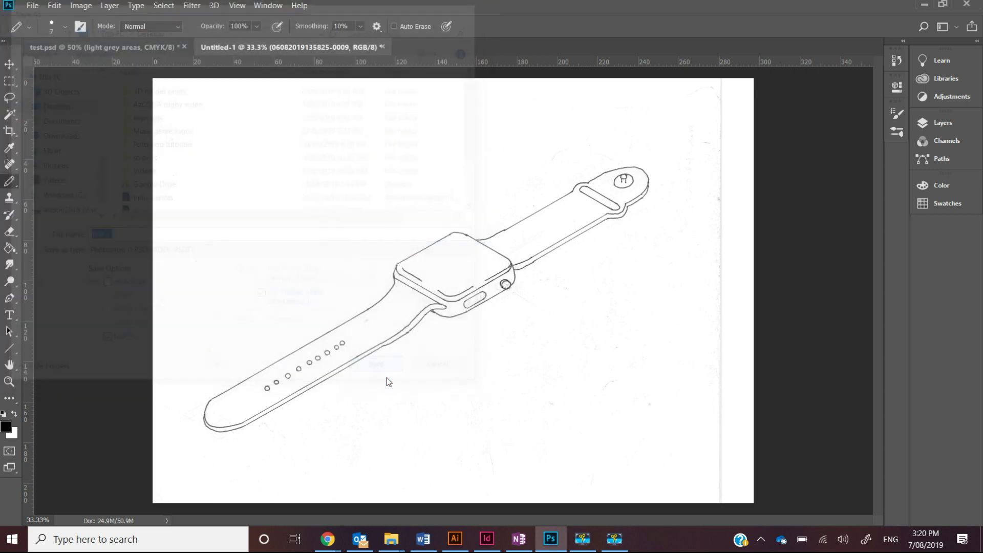
{"action": "left_click", "coordinate": [632, 143]}
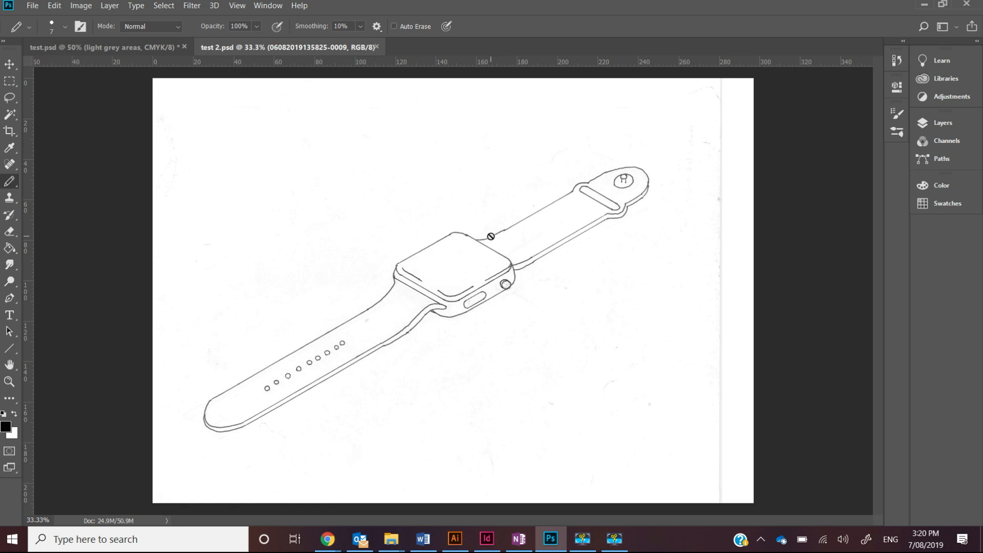
{"action": "left_click", "coordinate": [9, 148]}
{"action": "left_click", "coordinate": [9, 181]}
{"action": "left_click", "coordinate": [931, 125]}
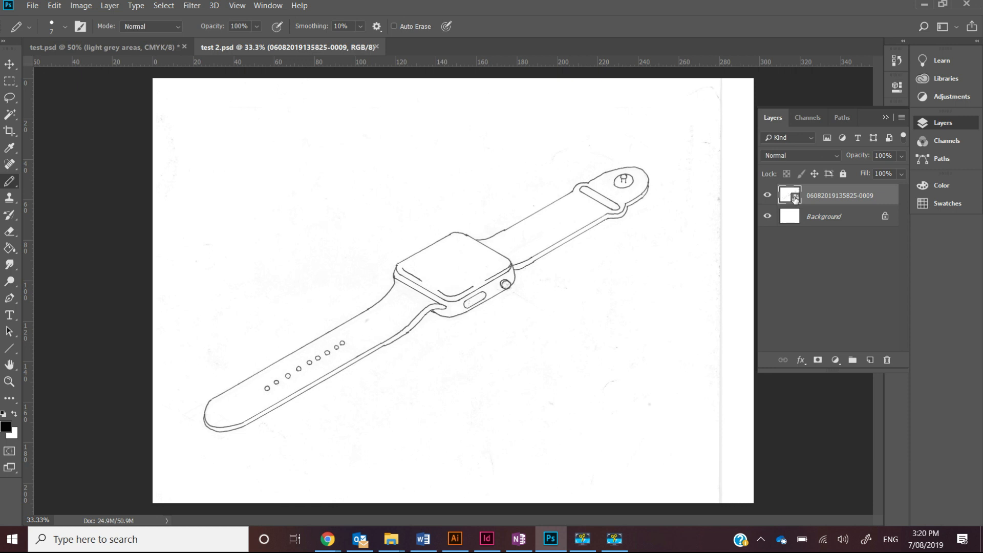
{"action": "right_click", "coordinate": [819, 196]}
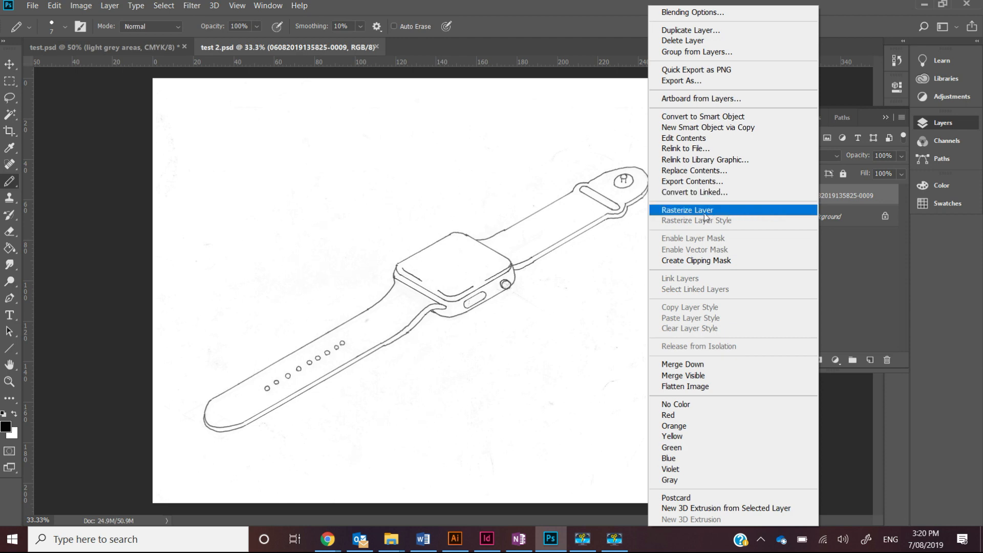
{"action": "left_click", "coordinate": [690, 210]}
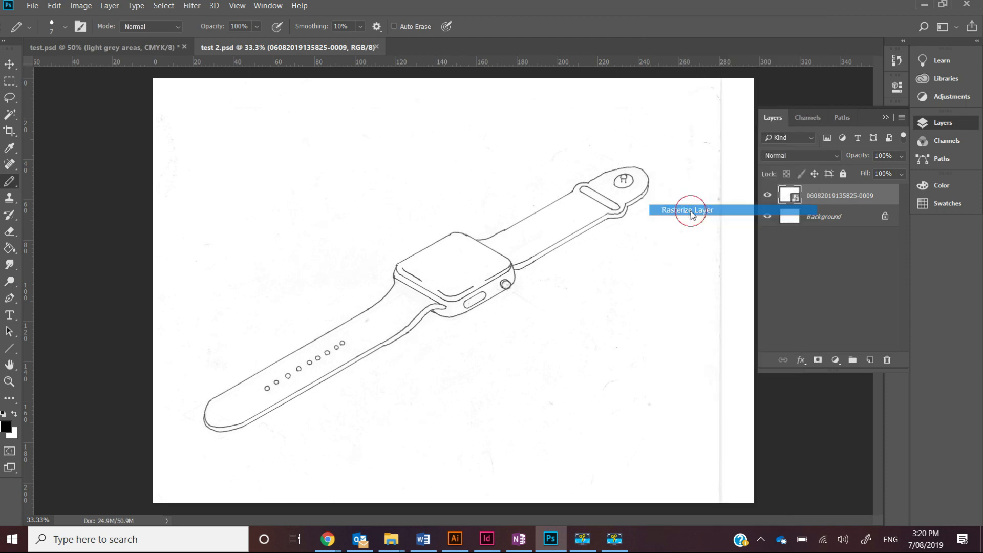
{"action": "left_click", "coordinate": [884, 118]}
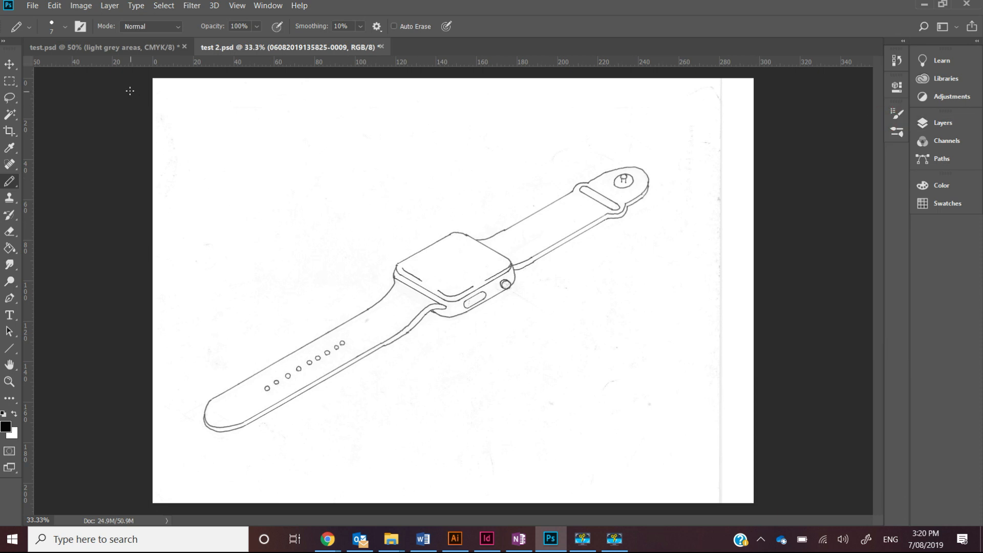
{"action": "left_click", "coordinate": [82, 6]}
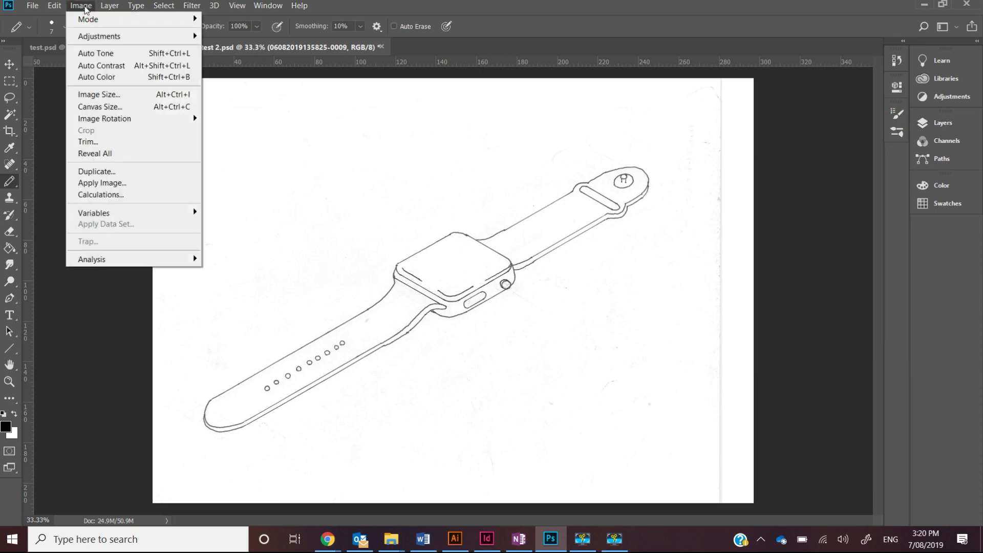
{"action": "left_click", "coordinate": [93, 65]}
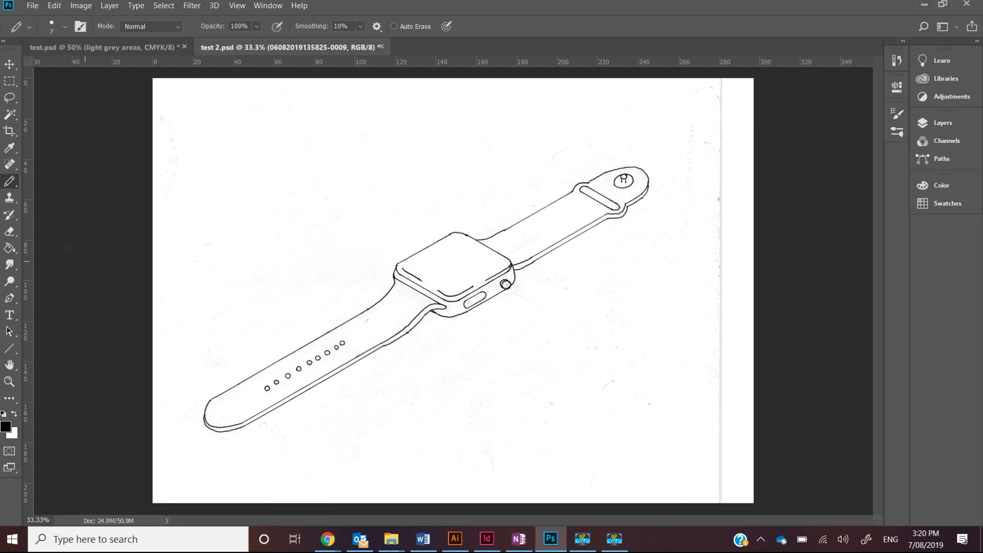
- Remove the grey smudges from the strap between the watch case and the buckle holes, using the Spot Healing Brush at size 70
{"action": "left_click", "coordinate": [9, 163]}
{"action": "left_click", "coordinate": [50, 168]}
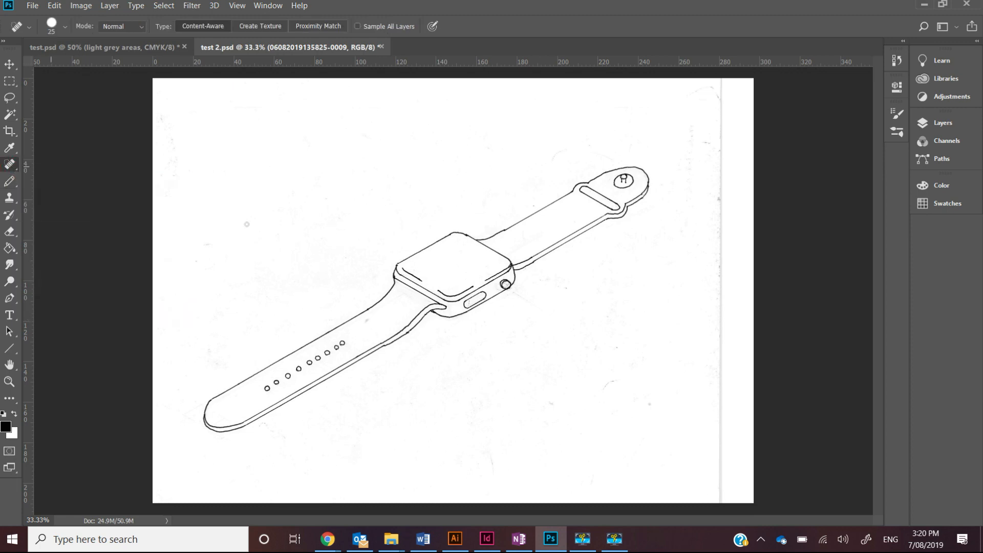
{"action": "key", "text": "ctrl+equal"}
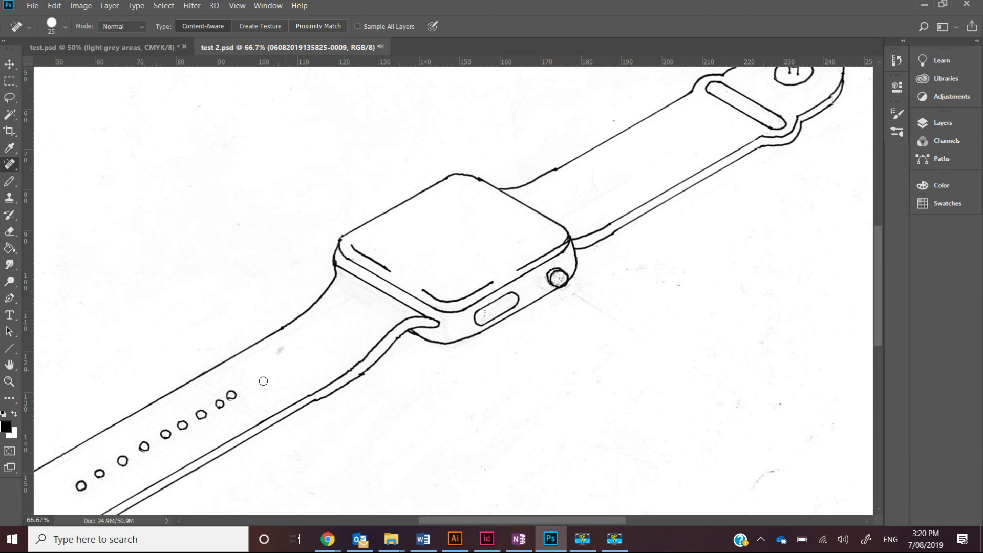
{"action": "key", "text": "space"}
{"action": "left_click_drag", "start_coordinate": [264, 384], "coordinate": [412, 302]}
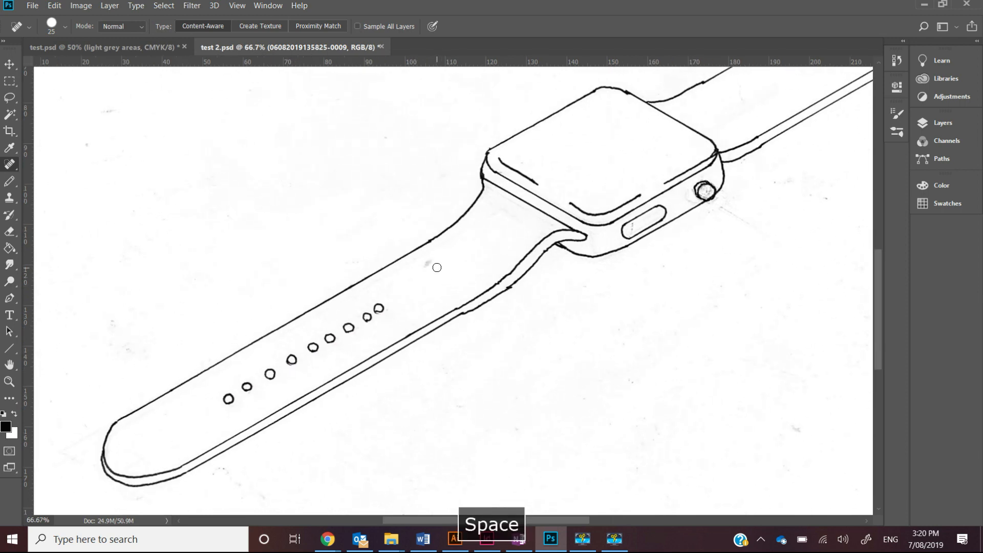
{"action": "key", "text": "bracketright"}
{"action": "key", "text": "bracketright"}
{"action": "key", "text": "bracketright"}
{"action": "key", "text": "bracketright"}
{"action": "key", "text": "bracketright"}
{"action": "key", "text": "bracketright"}
{"action": "key", "text": "bracketright"}
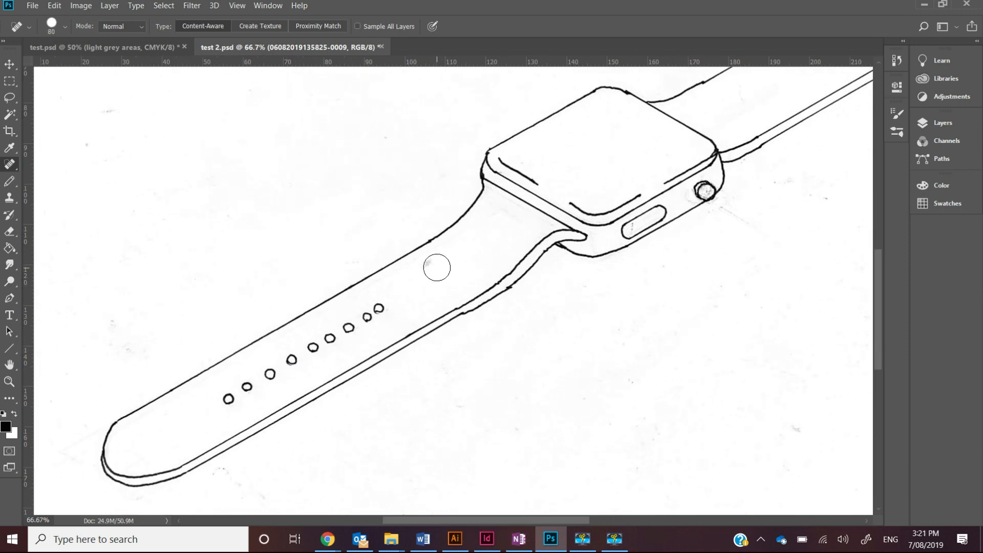
{"action": "key", "text": "bracketleft"}
{"action": "left_click", "coordinate": [429, 266]}
{"action": "left_click_drag", "start_coordinate": [494, 212], "coordinate": [518, 228]}
- Heal the faint construction line and specks on the paper beside the watch crown
{"action": "left_click_drag", "start_coordinate": [729, 213], "coordinate": [795, 253]}
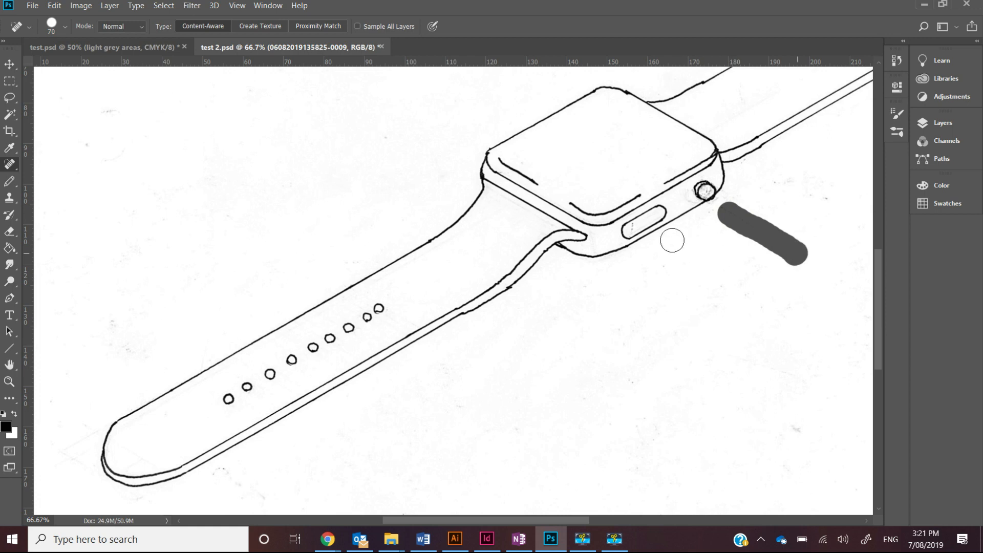
{"action": "mouse_move", "coordinate": [774, 205]}
{"action": "left_mouse_down"}
{"action": "mouse_move", "coordinate": [819, 192]}
{"action": "mouse_move", "coordinate": [790, 210]}
{"action": "left_mouse_up"}
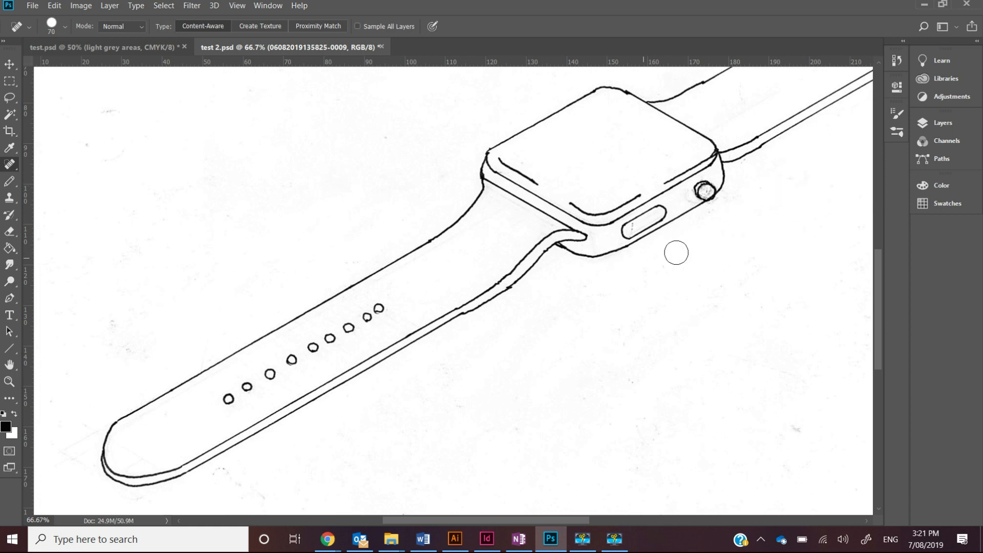
{"action": "key", "text": "ctrl+plus"}
{"action": "key", "text": "space"}
{"action": "left_click_drag", "start_coordinate": [725, 197], "coordinate": [525, 325]}
{"action": "left_click", "coordinate": [686, 236]}
- Clear the smudges inside the crown's circle with the Spot Healing Brush reduced to size 25
{"action": "key", "text": "ctrl+bracketright"}
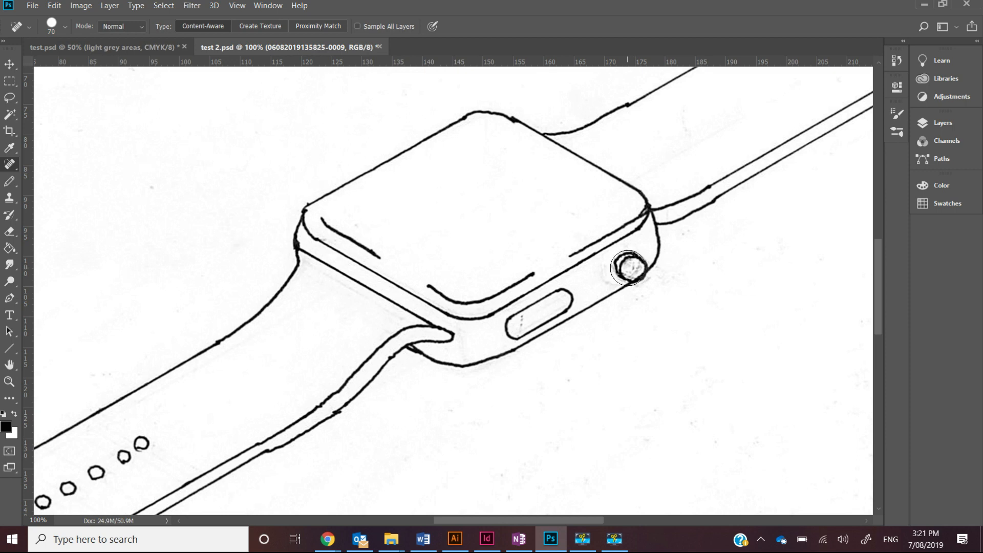
{"action": "key", "text": "ctrl+bracketright"}
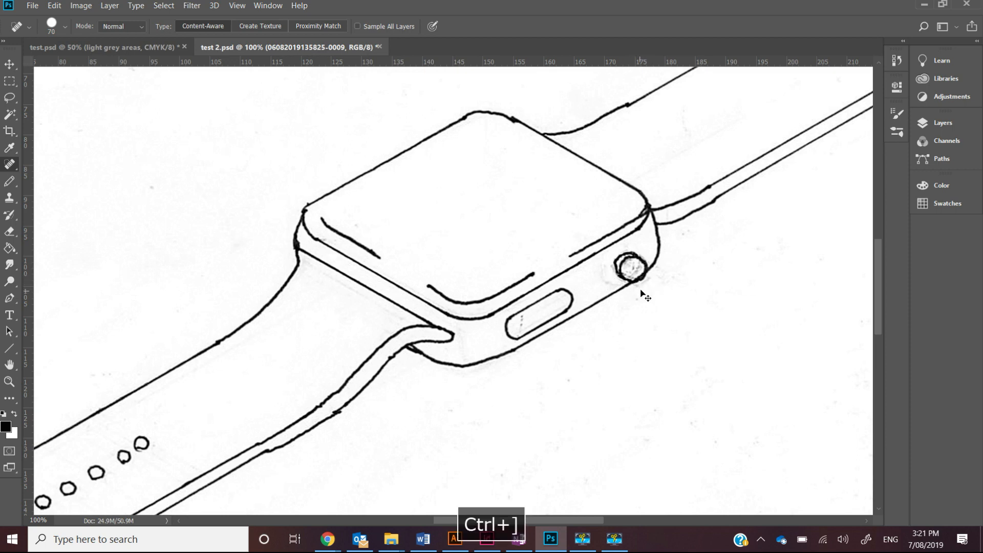
{"action": "key", "text": "v"}
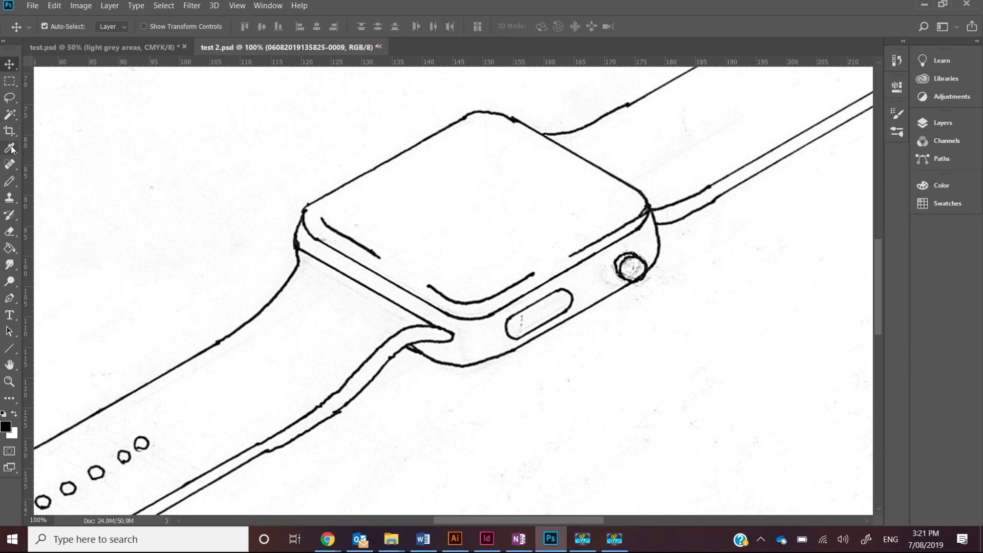
{"action": "left_click", "coordinate": [10, 165]}
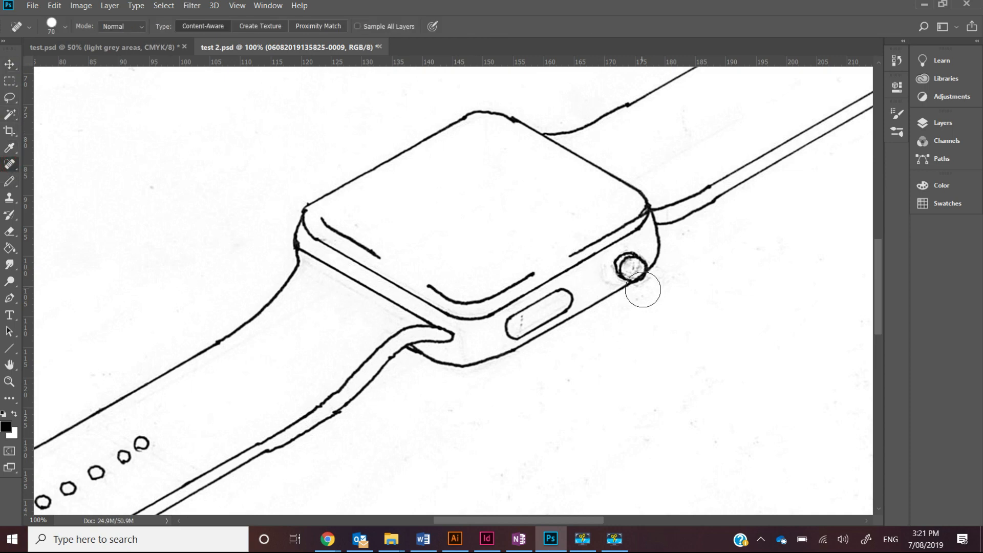
{"action": "key", "text": "ctrl+equal"}
{"action": "key", "text": "ctrl+equal"}
{"action": "key", "text": "space"}
{"action": "left_click_drag", "start_coordinate": [660, 284], "coordinate": [214, 280]}
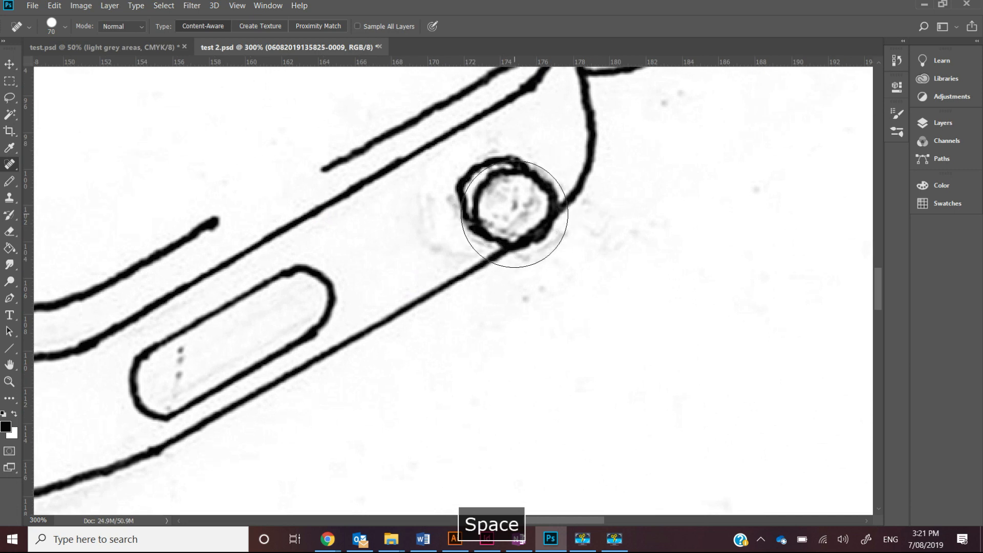
{"action": "key", "text": "bracketleft"}
{"action": "key", "text": "bracketleft"}
{"action": "key", "text": "bracketleft"}
{"action": "key", "text": "bracketleft"}
{"action": "key", "text": "bracketleft"}
{"action": "key", "text": "bracketleft"}
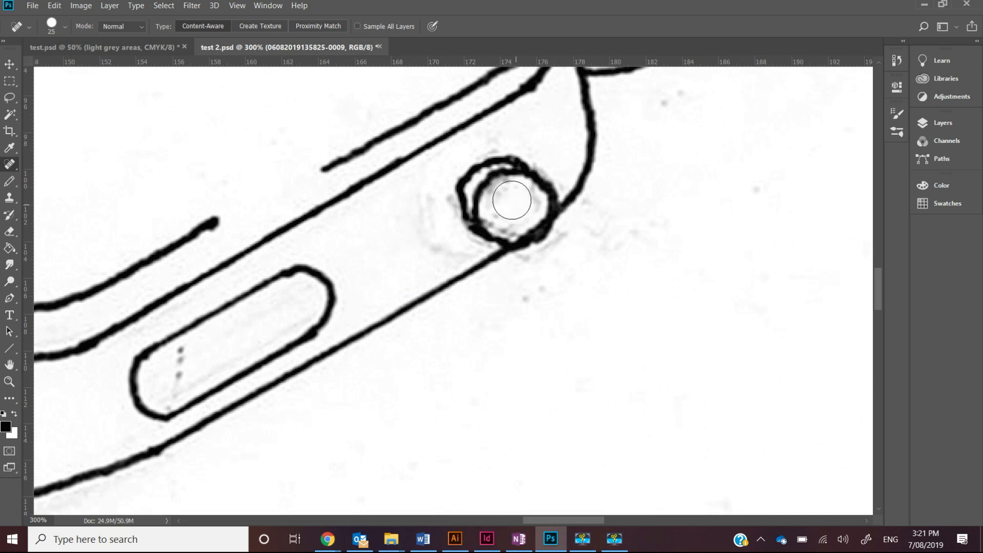
{"action": "left_click_drag", "start_coordinate": [507, 203], "coordinate": [520, 206]}
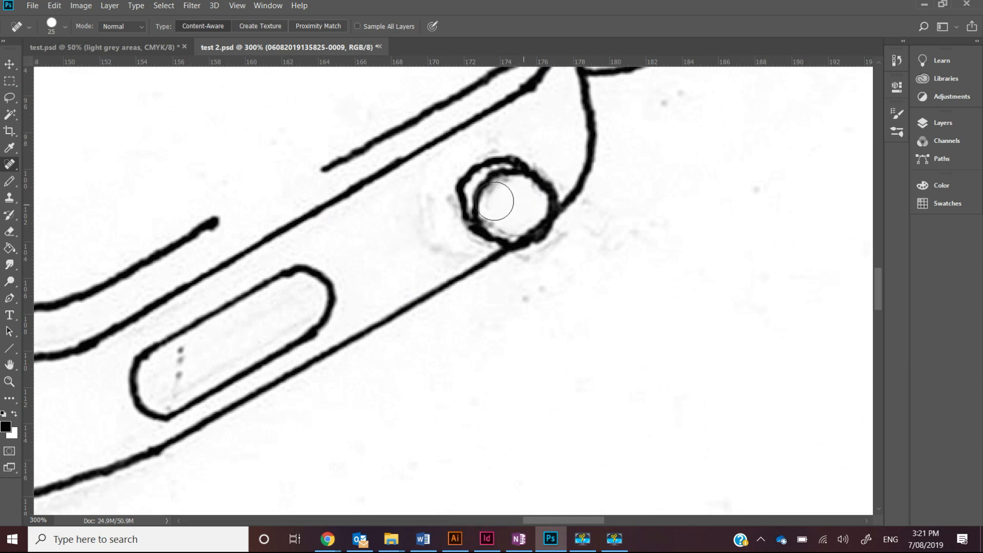
- Heal the dots inside the side button and the smudges and specks around the crown
{"action": "left_click_drag", "start_coordinate": [186, 365], "coordinate": [174, 382]}
{"action": "left_click_drag", "start_coordinate": [432, 205], "coordinate": [431, 251]}
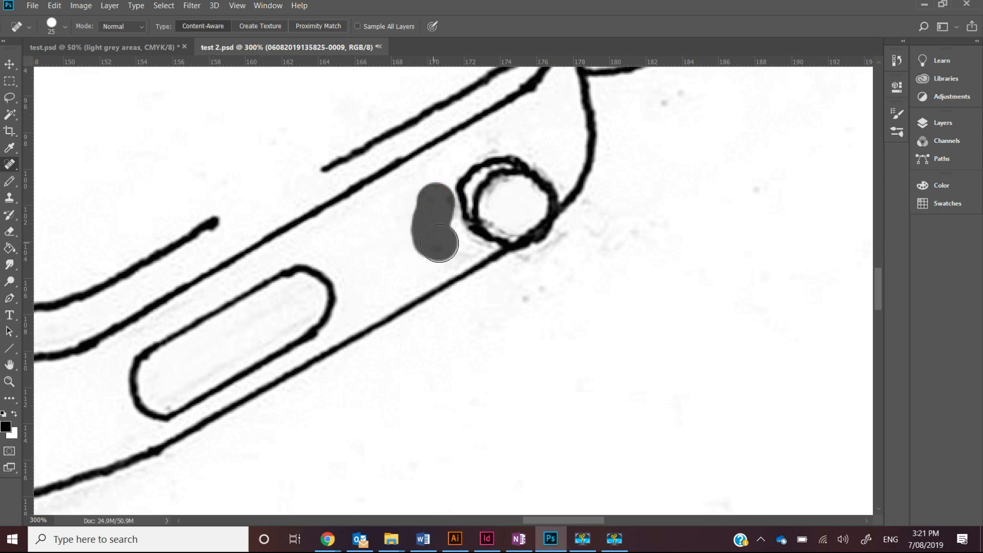
{"action": "mouse_move", "coordinate": [511, 312]}
{"action": "left_mouse_down"}
{"action": "mouse_move", "coordinate": [578, 260]}
{"action": "mouse_move", "coordinate": [614, 185]}
{"action": "left_mouse_up"}
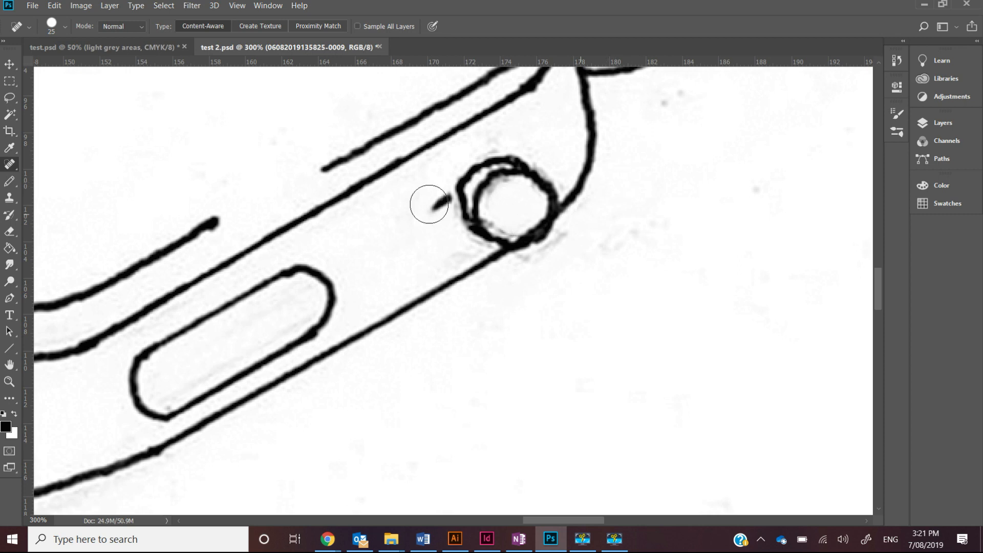
{"action": "left_click", "coordinate": [438, 203]}
{"action": "left_click_drag", "start_coordinate": [676, 105], "coordinate": [658, 131]}
{"action": "left_click_drag", "start_coordinate": [576, 248], "coordinate": [561, 264]}
- Heal the curved stray mark on the blank paper below the watch
{"action": "key", "text": "ctrl+minus"}
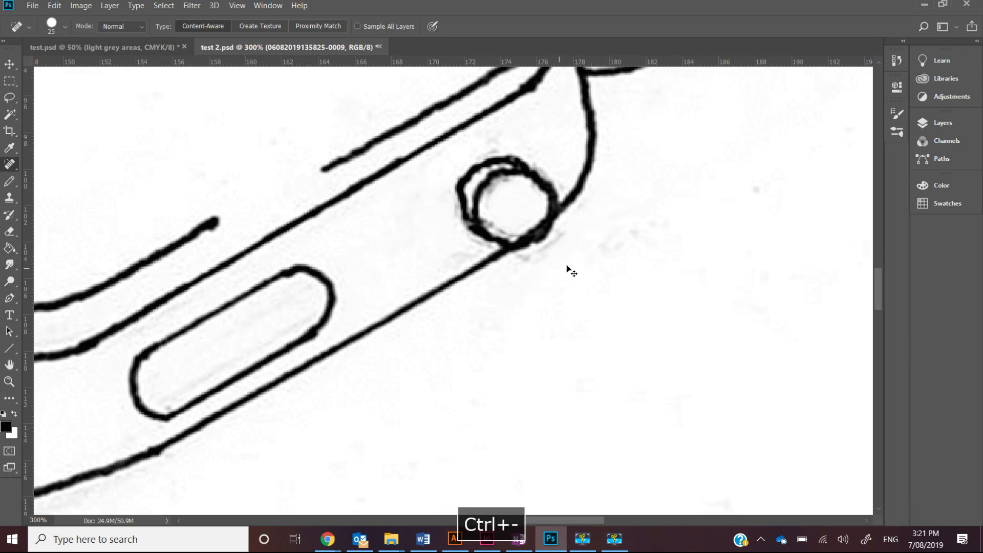
{"action": "key", "text": "ctrl+minus"}
{"action": "key", "text": "ctrl+minus"}
{"action": "key", "text": "ctrl+minus"}
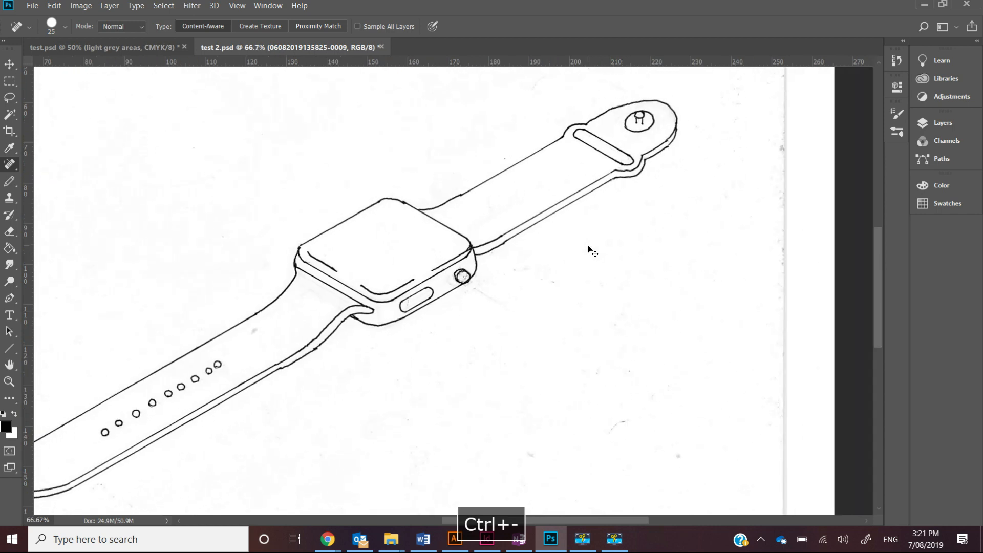
{"action": "mouse_move", "coordinate": [629, 419]}
{"action": "left_mouse_down"}
{"action": "mouse_move", "coordinate": [606, 439]}
{"action": "mouse_move", "coordinate": [619, 426]}
{"action": "left_mouse_up"}
- Heal the upper part of the vertical scan-edge line with the Spot Healing Brush at size 60
{"action": "key", "text": "bracketright"}
{"action": "key", "text": "bracketright"}
{"action": "scroll", "coordinate": [783, 97], "scroll_direction": "up", "scroll_amount": 5}
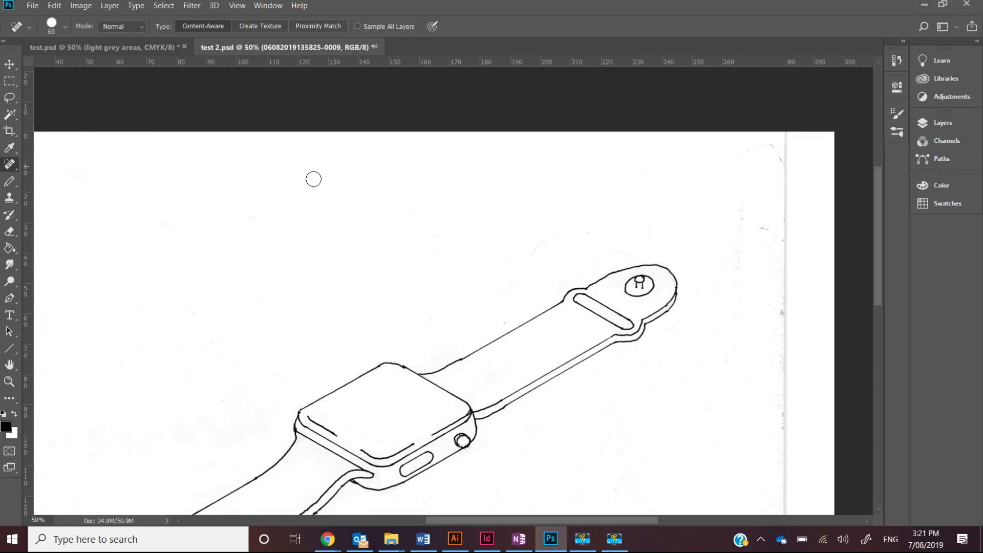
{"action": "mouse_move", "coordinate": [787, 125]}
{"action": "left_mouse_down"}
{"action": "mouse_move", "coordinate": [785, 260]}
{"action": "mouse_move", "coordinate": [783, 227]}
{"action": "left_mouse_up"}
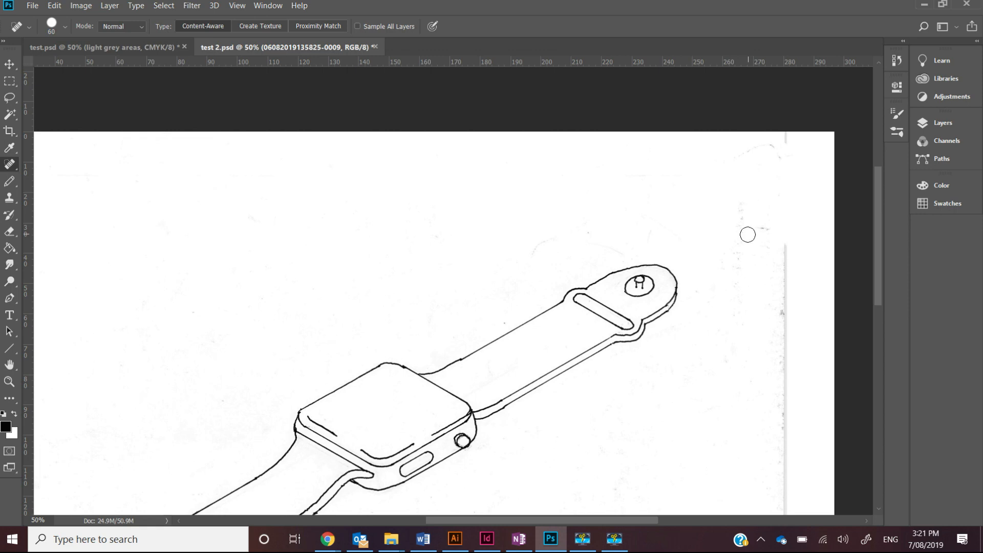
- Sample clean paper with the Healing Brush at size 60 and paint out the vertical scan-edge line along the upper half of the page
{"action": "left_click", "coordinate": [14, 165]}
{"action": "left_click", "coordinate": [51, 177]}
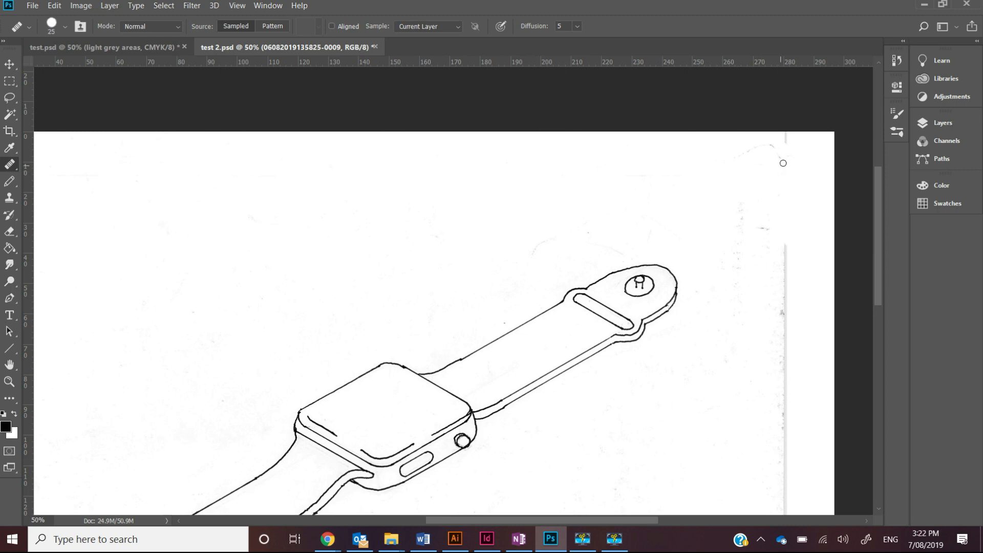
{"action": "left_click", "coordinate": [782, 137]}
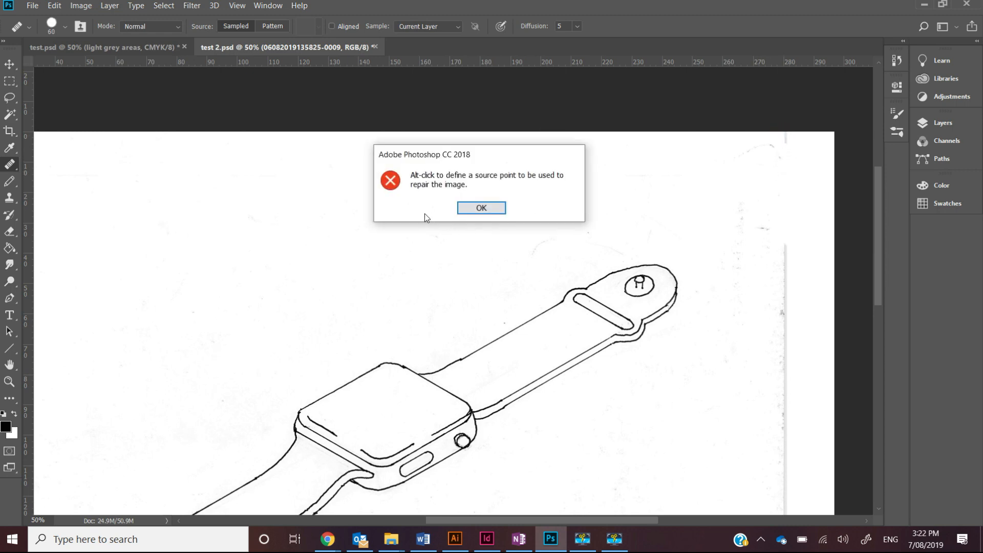
{"action": "left_click", "coordinate": [469, 208]}
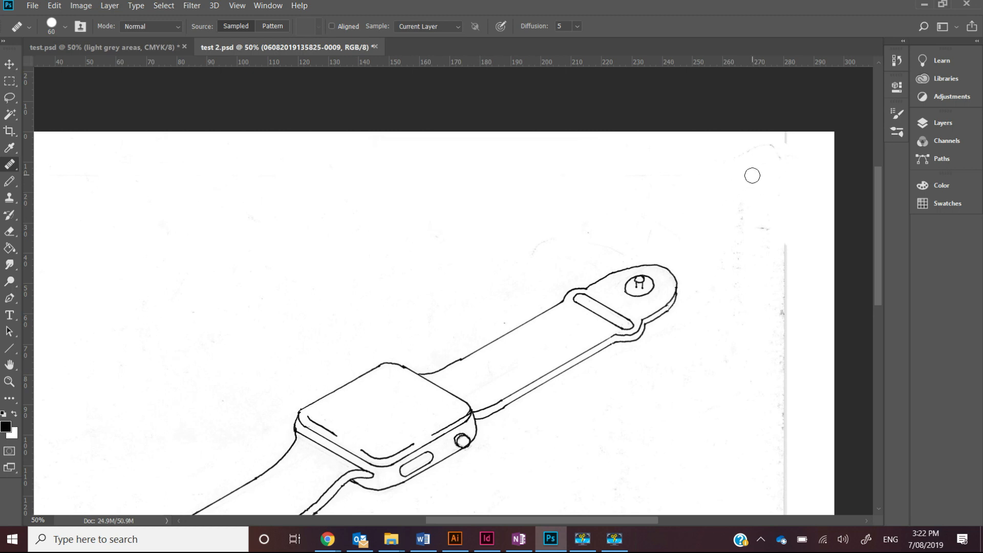
{"action": "mouse_move", "coordinate": [783, 135]}
{"action": "left_mouse_down"}
{"action": "mouse_move", "coordinate": [773, 227]}
{"action": "mouse_move", "coordinate": [785, 254]}
{"action": "mouse_move", "coordinate": [785, 487]}
{"action": "left_mouse_up"}
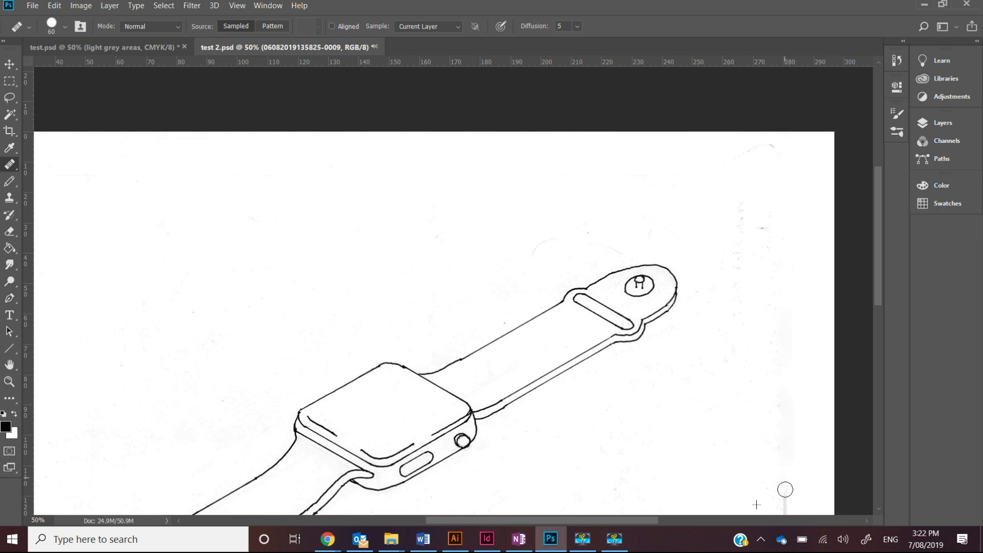
- Paint out the rest of the vertical scan-edge line down to the page's lower edge with the Healing Brush
{"action": "scroll", "coordinate": [785, 466], "scroll_direction": "down", "scroll_amount": 10}
{"action": "scroll", "coordinate": [767, 300], "scroll_direction": "up", "scroll_amount": 1}
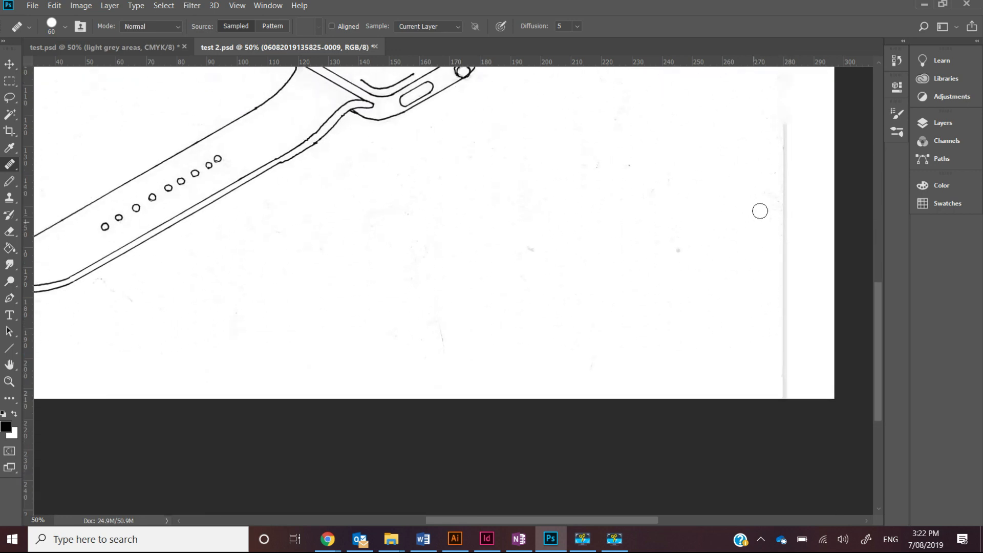
{"action": "mouse_move", "coordinate": [773, 121]}
{"action": "left_mouse_down"}
{"action": "mouse_move", "coordinate": [781, 120]}
{"action": "mouse_move", "coordinate": [789, 177]}
{"action": "mouse_move", "coordinate": [784, 393]}
{"action": "left_mouse_up"}
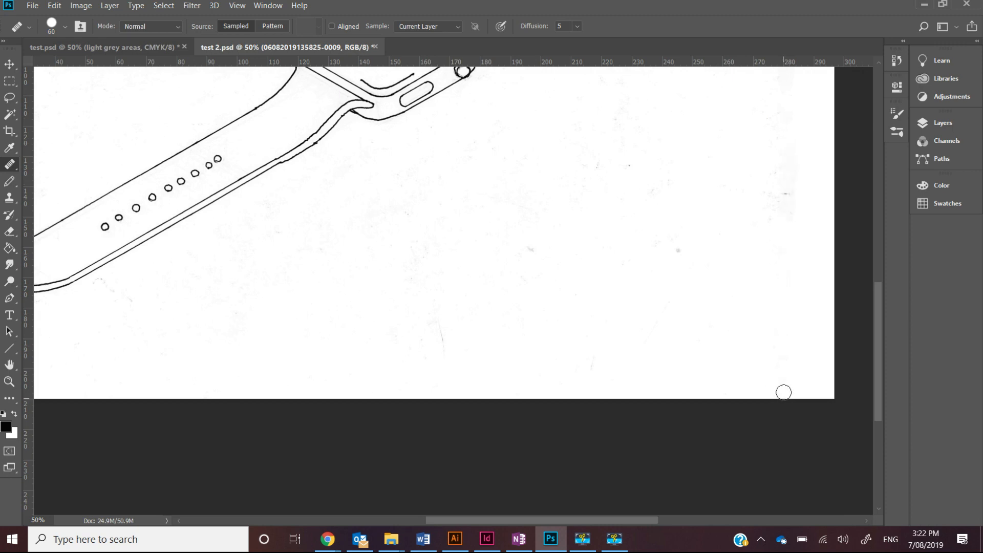
{"action": "scroll", "coordinate": [751, 354], "scroll_direction": "up", "scroll_amount": 6}
{"action": "key", "text": "ctrl+minus"}
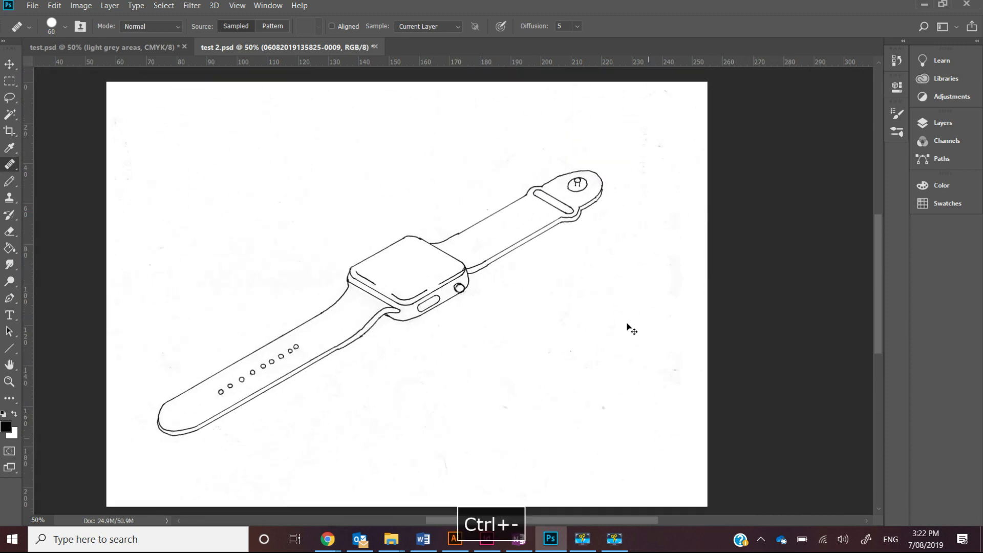
{"action": "key", "text": "ctrl+minus"}
{"action": "key", "text": "ctrl+equal"}
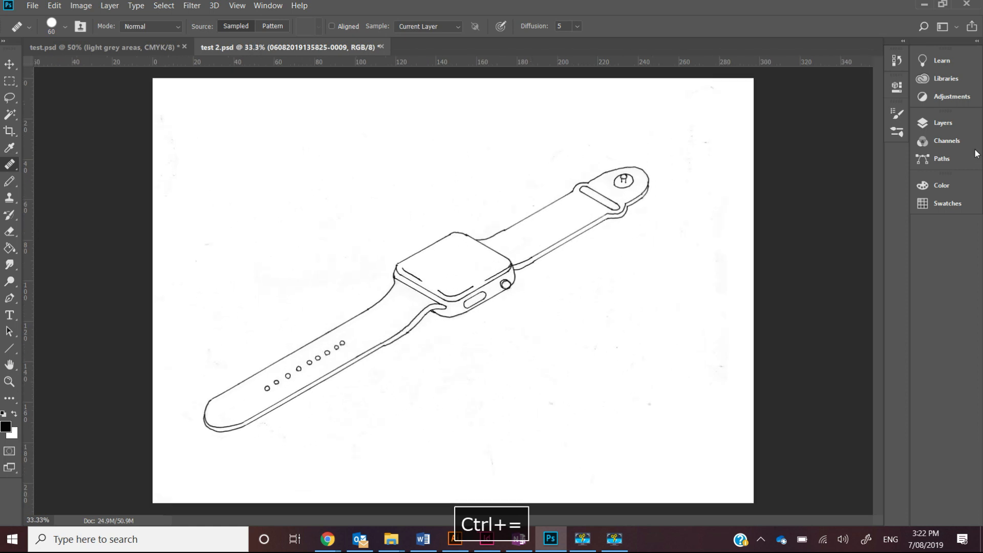
- Hide and reshow the Background layer to check how far the scan covers the page
{"action": "left_click", "coordinate": [930, 123]}
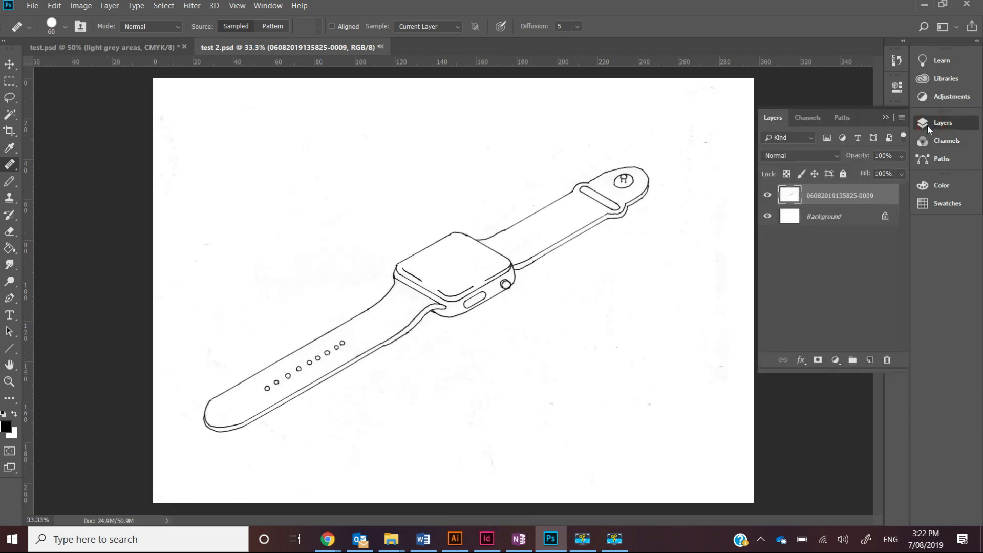
{"action": "left_click", "coordinate": [767, 216]}
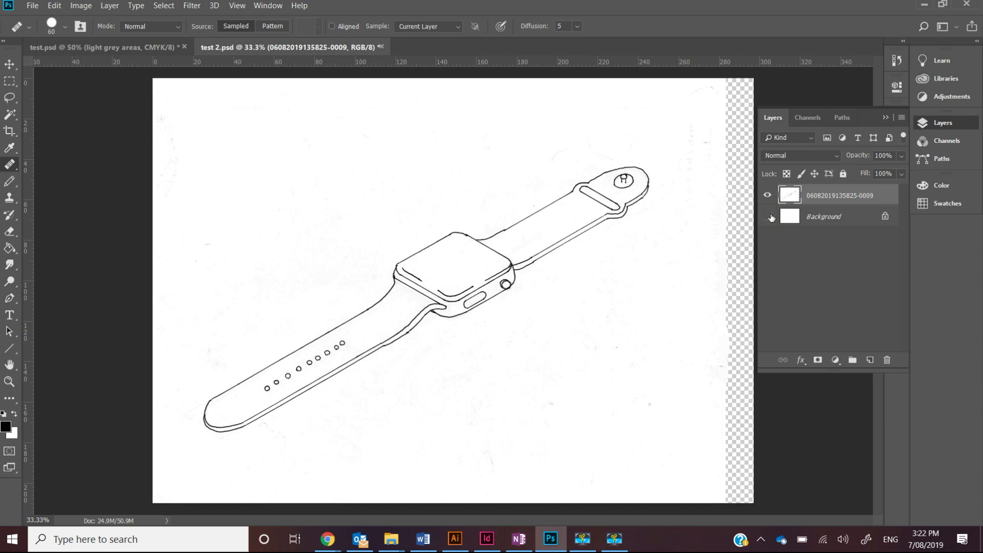
{"action": "left_click", "coordinate": [768, 217]}
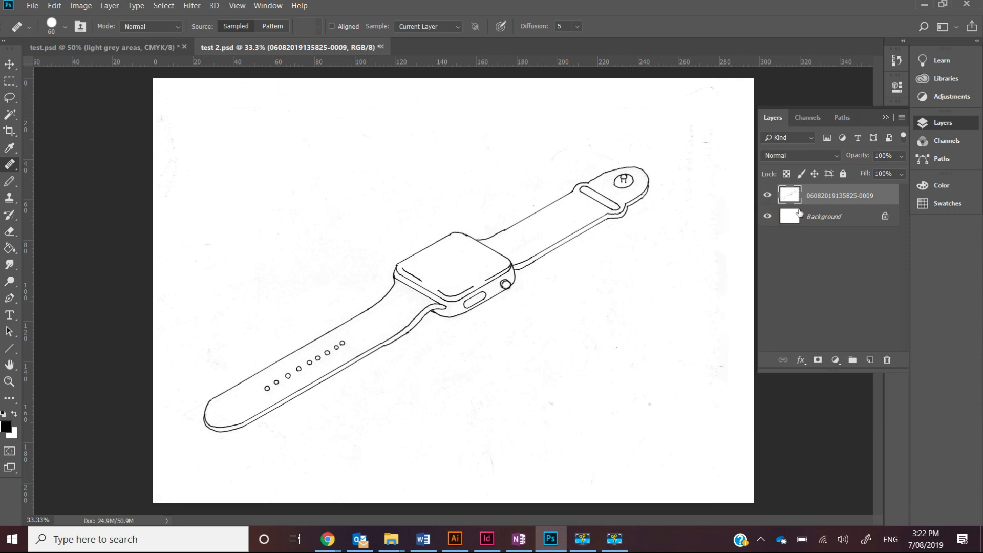
{"action": "left_click", "coordinate": [834, 220]}
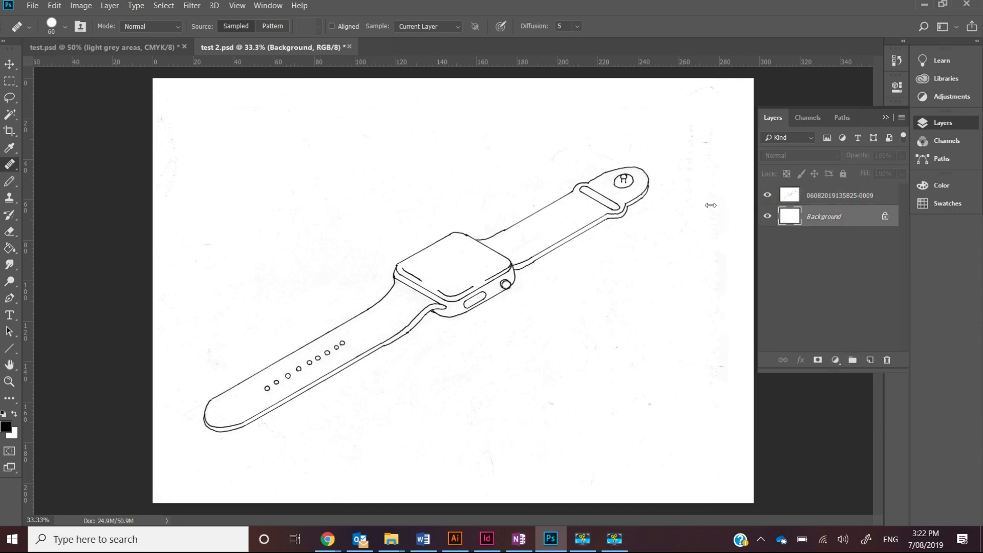
{"action": "left_click", "coordinate": [835, 196]}
{"action": "double_click", "coordinate": [834, 196]}
{"action": "double_click", "coordinate": [825, 195]}
{"action": "left_click", "coordinate": [827, 195]}
{"action": "double_click", "coordinate": [828, 196]}
{"action": "type", "text": "dra"}
{"action": "key", "text": "Delete"}
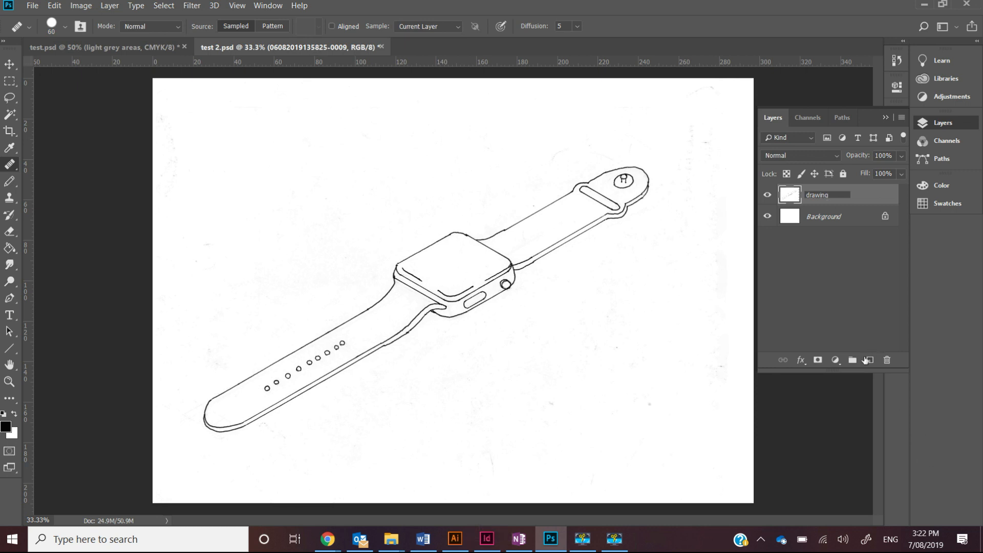
{"action": "left_click", "coordinate": [849, 293]}
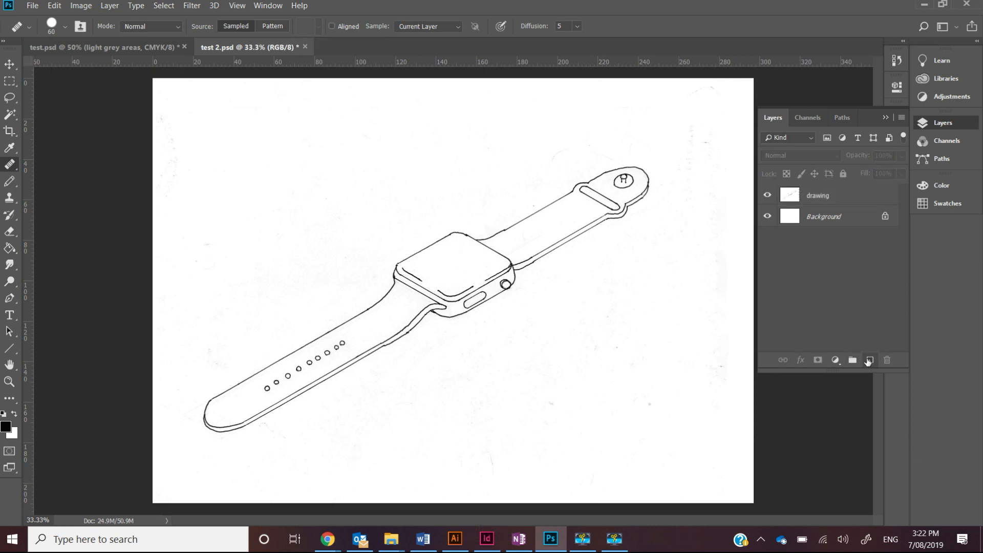
- Add a new layer above the drawing layer and name it base coat
{"action": "left_click", "coordinate": [869, 360]}
{"action": "double_click", "coordinate": [810, 196]}
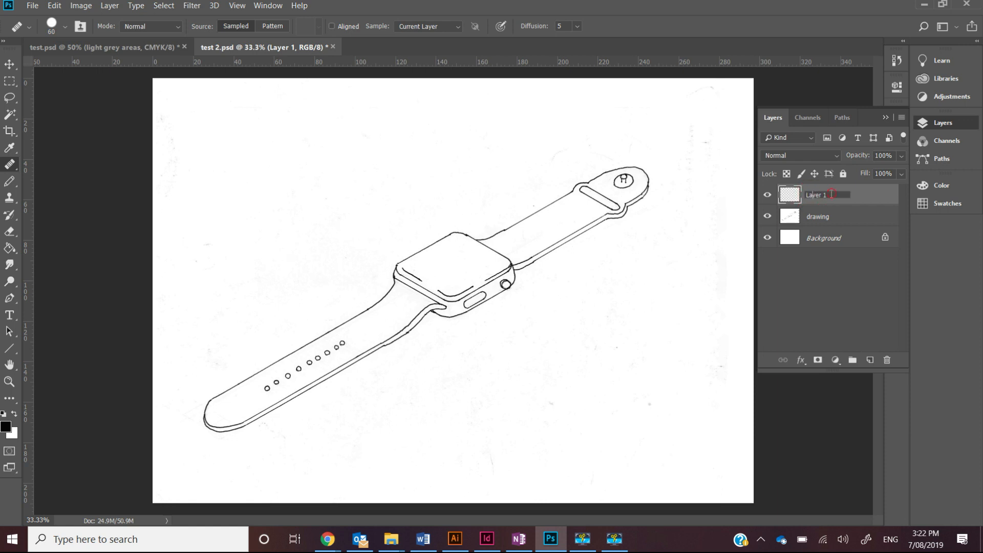
{"action": "type", "text": "base coat"}
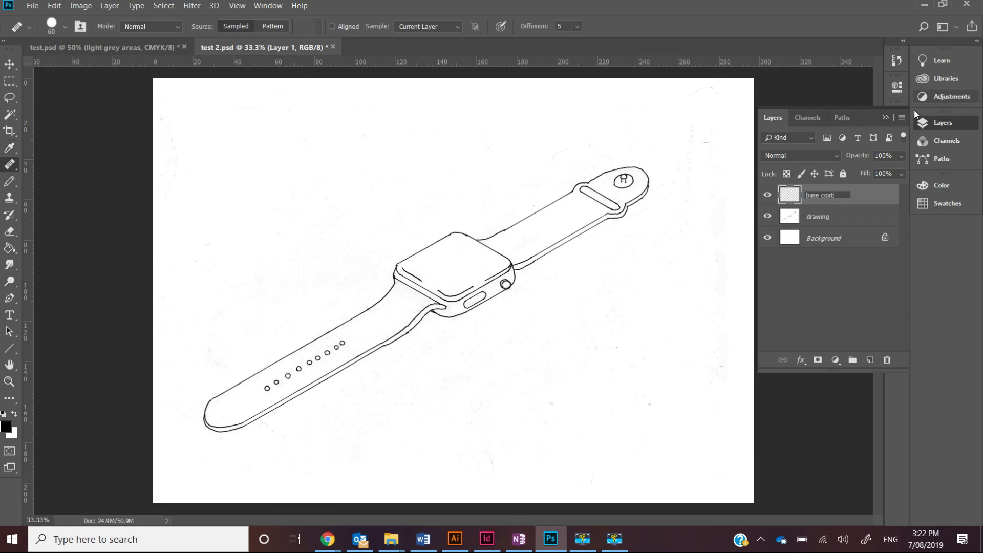
- Fill the side face of the watch case on the drawing layer with mid grey #838383 using the Paint Bucket
{"action": "key", "text": "Return"}
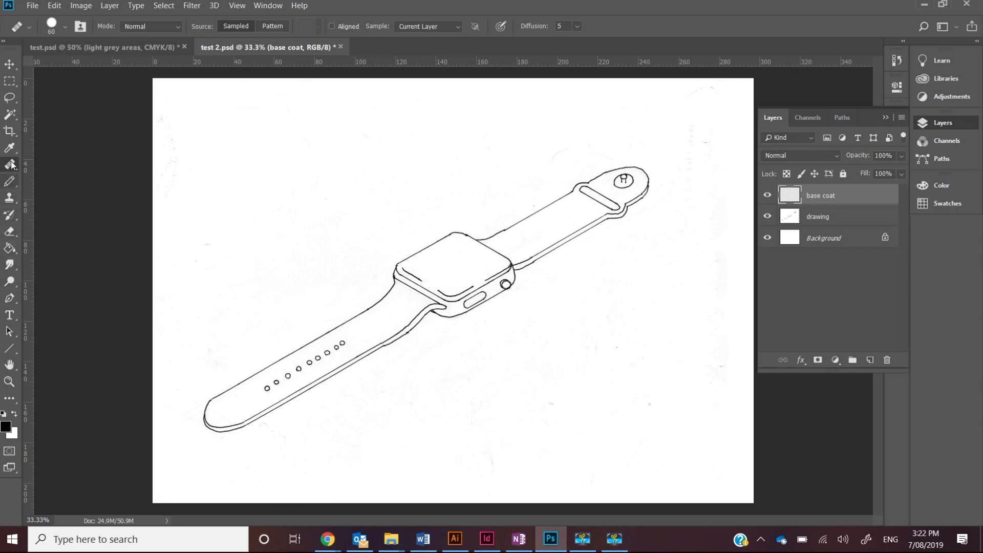
{"action": "left_click", "coordinate": [9, 250]}
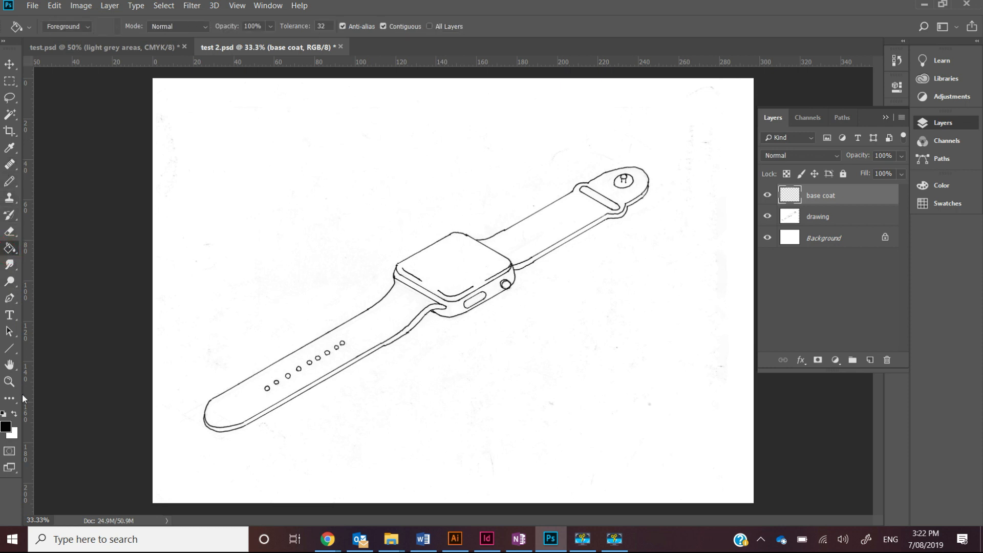
{"action": "left_click", "coordinate": [6, 427]}
{"action": "mouse_move", "coordinate": [627, 182]}
{"action": "left_mouse_down"}
{"action": "mouse_move", "coordinate": [621, 175]}
{"action": "mouse_move", "coordinate": [621, 228]}
{"action": "mouse_move", "coordinate": [612, 232]}
{"action": "left_mouse_up"}
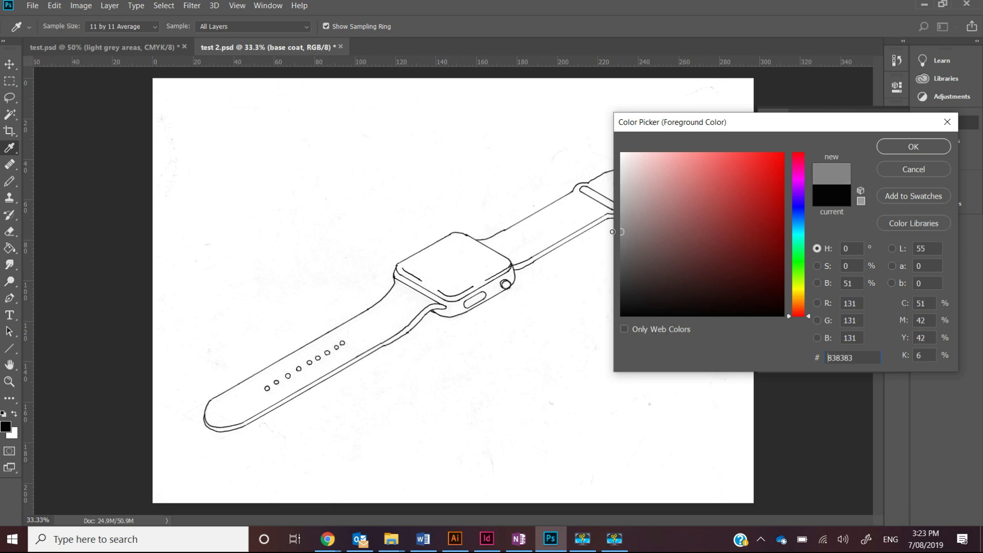
{"action": "left_click", "coordinate": [905, 148]}
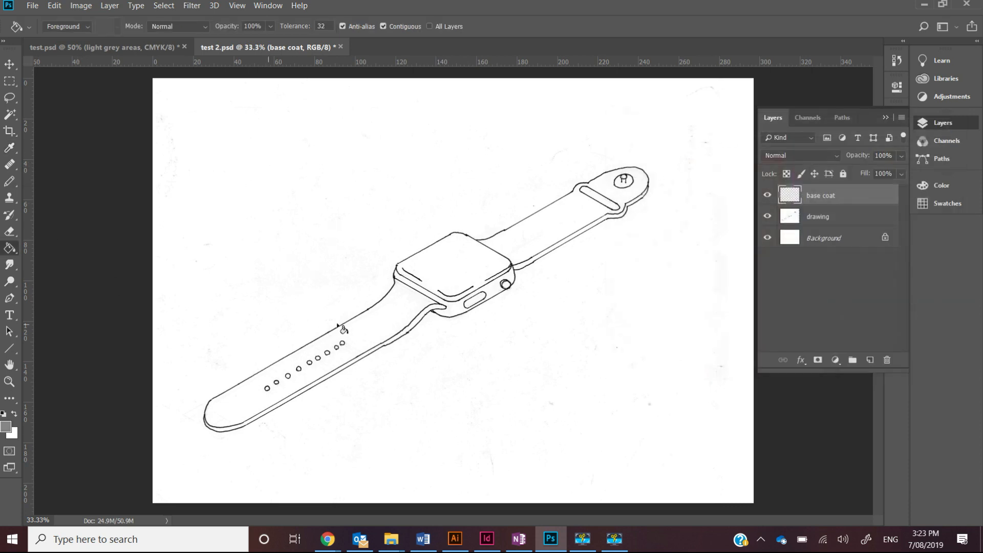
{"action": "left_click", "coordinate": [457, 310]}
{"action": "key", "text": "ctrl+z"}
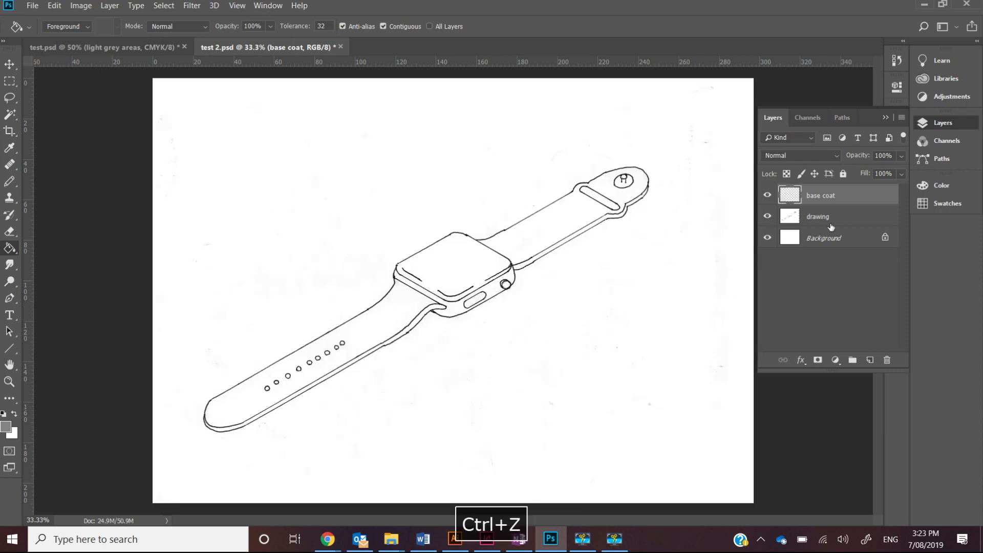
{"action": "left_click", "coordinate": [831, 219]}
{"action": "left_click", "coordinate": [455, 308]}
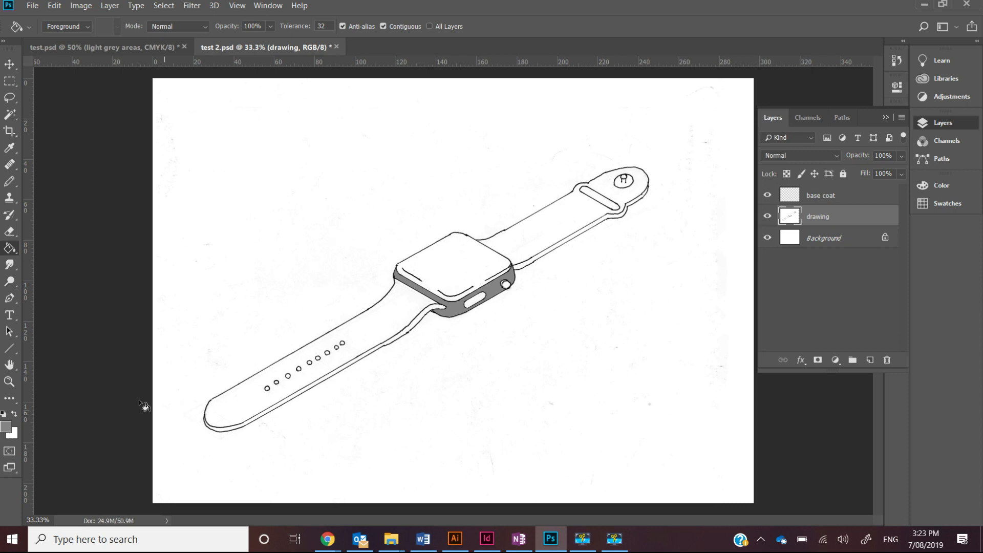
- Fill both watch strap faces and their thin side edges with light grey #e4e4e4
{"action": "left_click", "coordinate": [6, 427]}
{"action": "left_click_drag", "start_coordinate": [625, 179], "coordinate": [620, 169]}
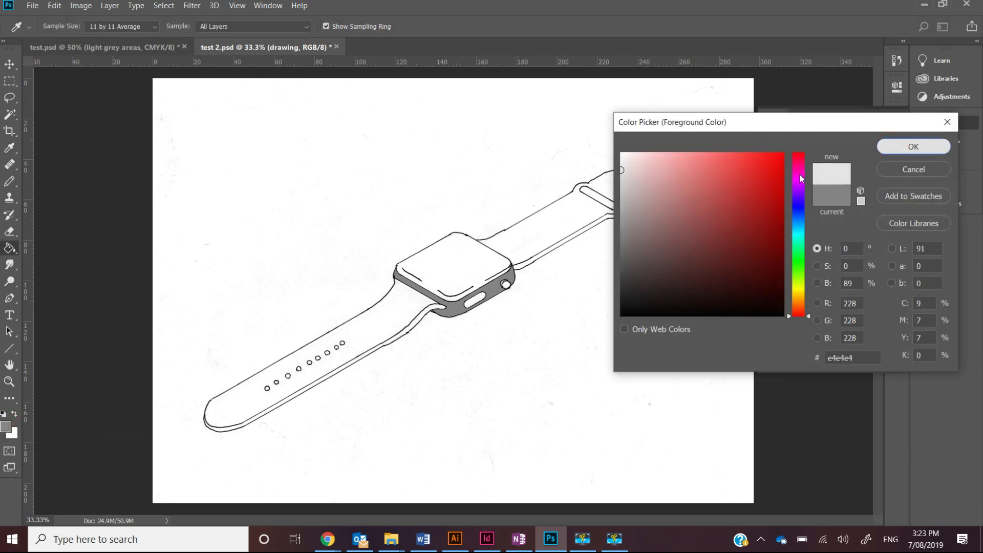
{"action": "left_click", "coordinate": [913, 147]}
{"action": "key", "text": "g"}
{"action": "left_click", "coordinate": [412, 309]}
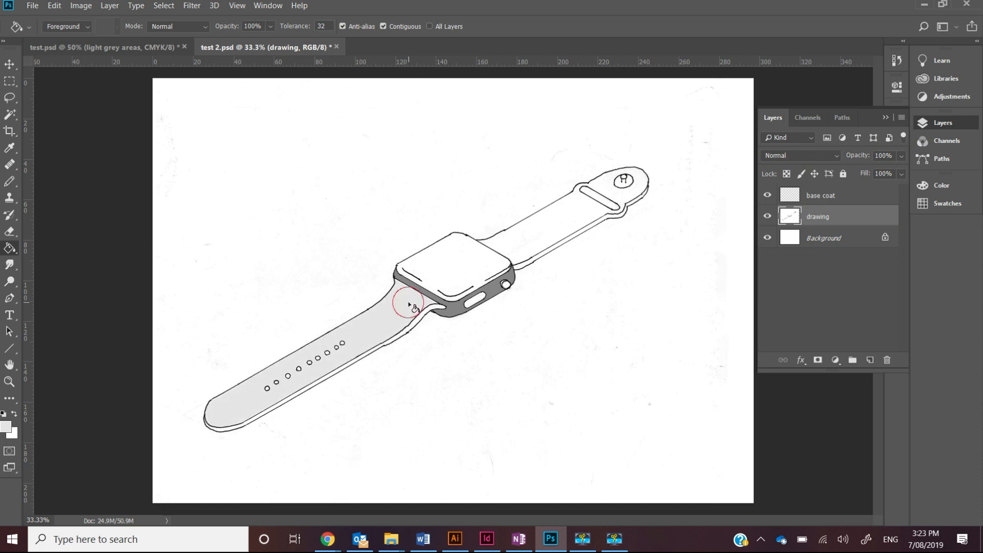
{"action": "left_click", "coordinate": [534, 250]}
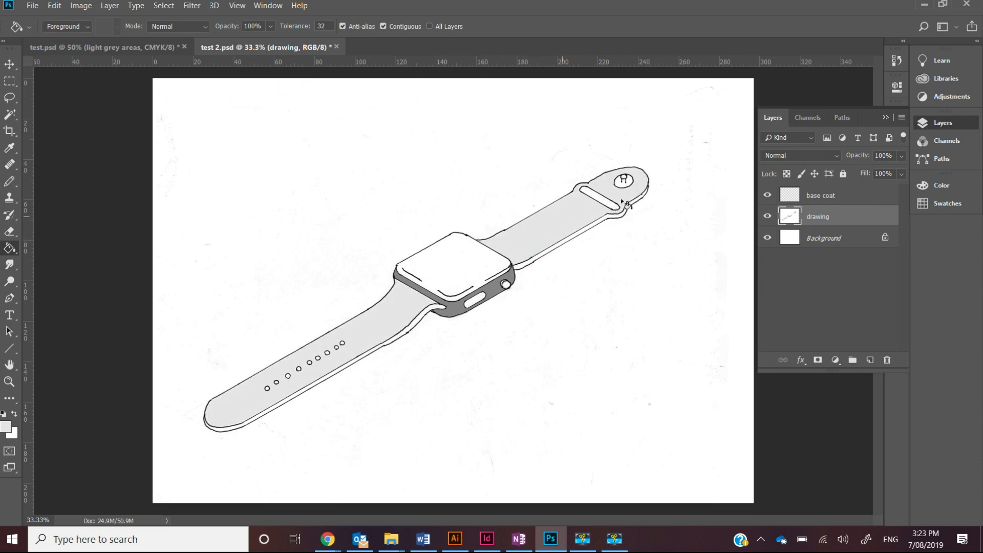
{"action": "left_click", "coordinate": [424, 322]}
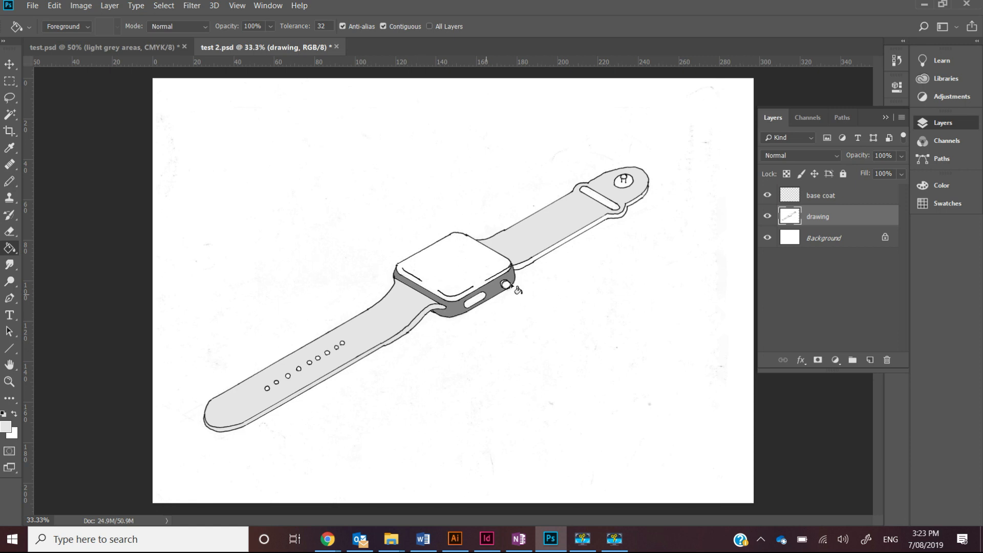
{"action": "left_click", "coordinate": [520, 266]}
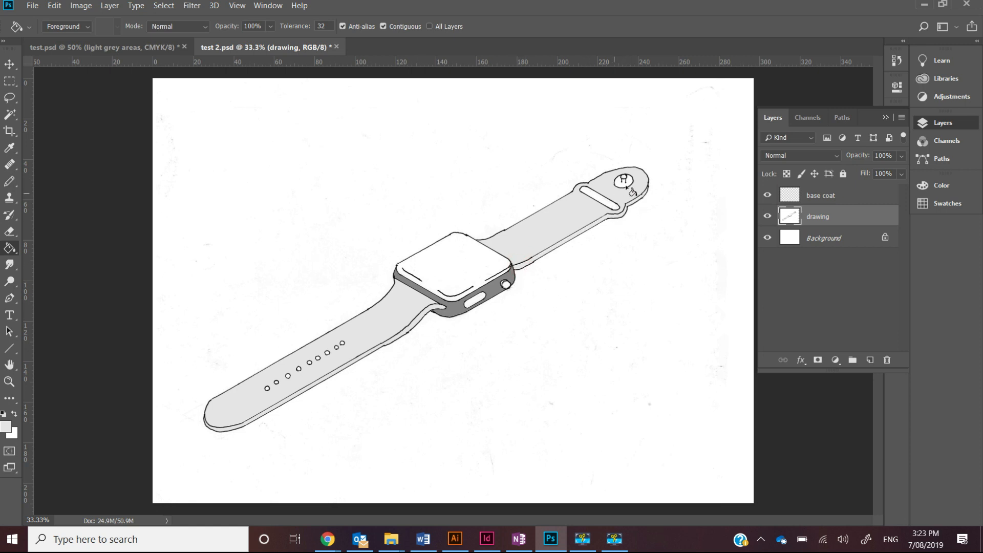
- Fill the top face of the watch case with light grey #e1e1e1
{"action": "left_click", "coordinate": [7, 426]}
{"action": "left_click_drag", "start_coordinate": [620, 177], "coordinate": [621, 168]}
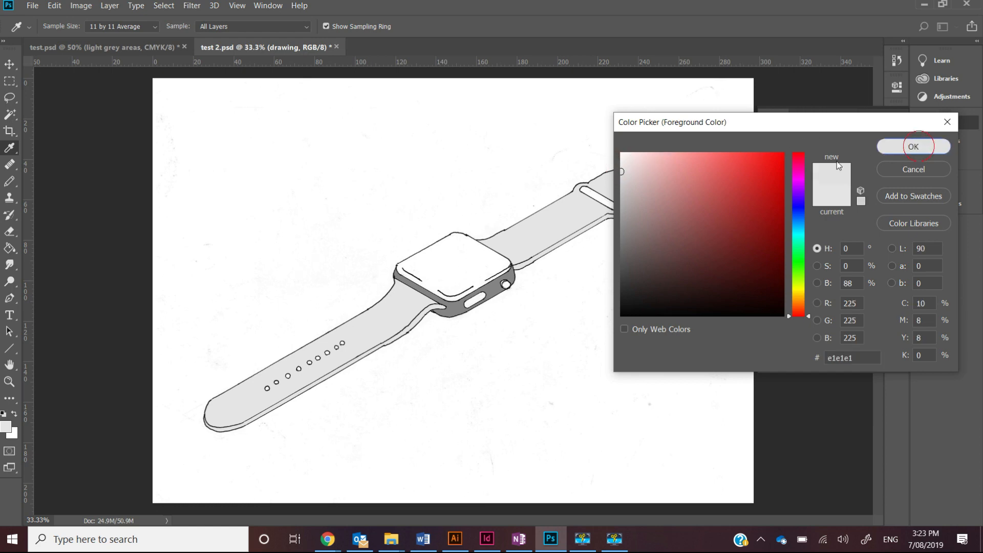
{"action": "left_click", "coordinate": [913, 146]}
{"action": "left_click", "coordinate": [455, 275]}
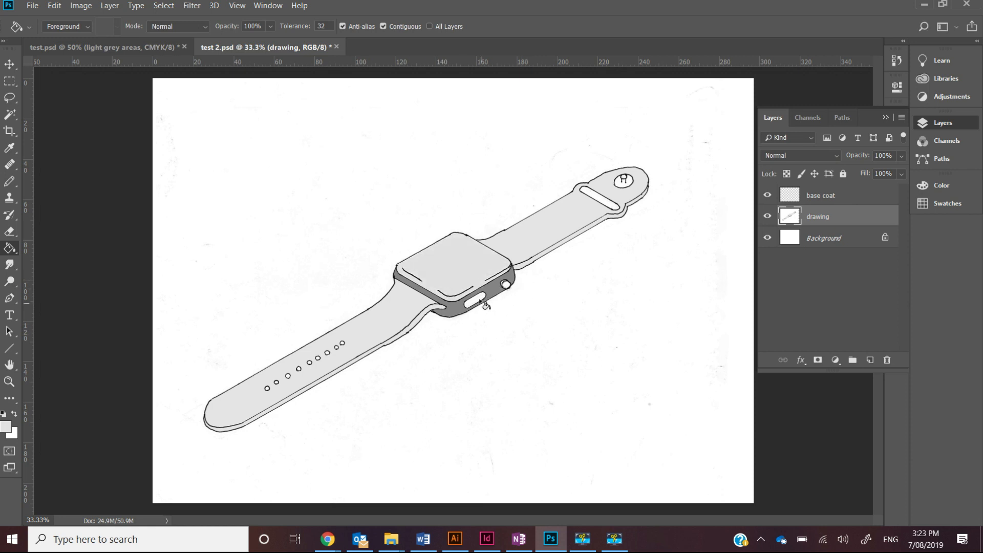
- Fill the elongated side button on the watch case with mid grey #7f7e7e
{"action": "key", "text": "ctrl+equal"}
{"action": "key", "text": "ctrl+equal"}
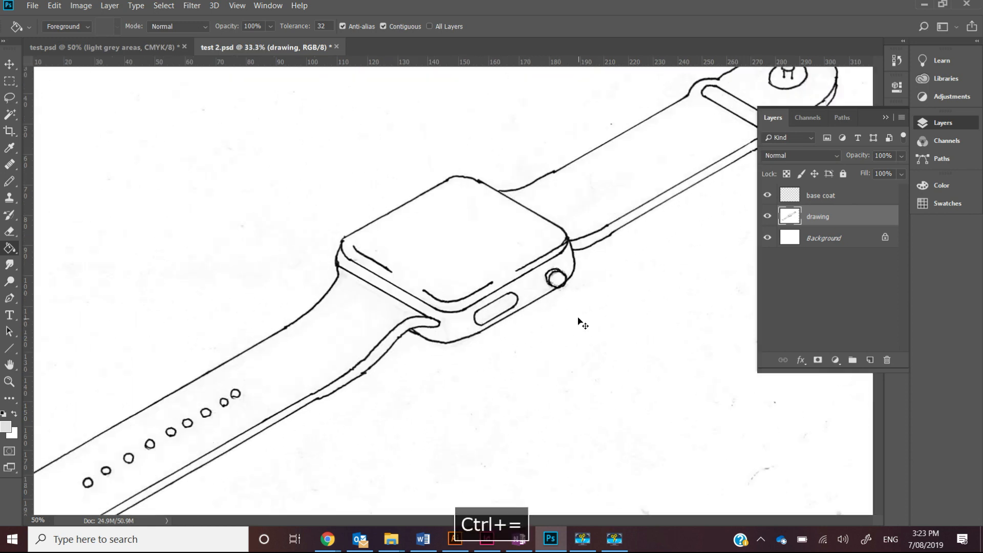
{"action": "left_click", "coordinate": [6, 426]}
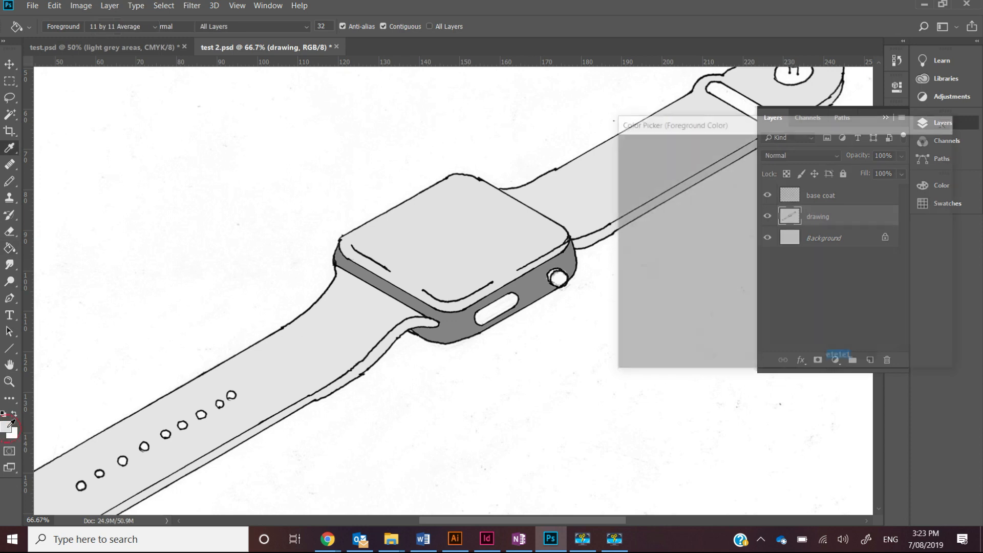
{"action": "left_click", "coordinate": [622, 234]}
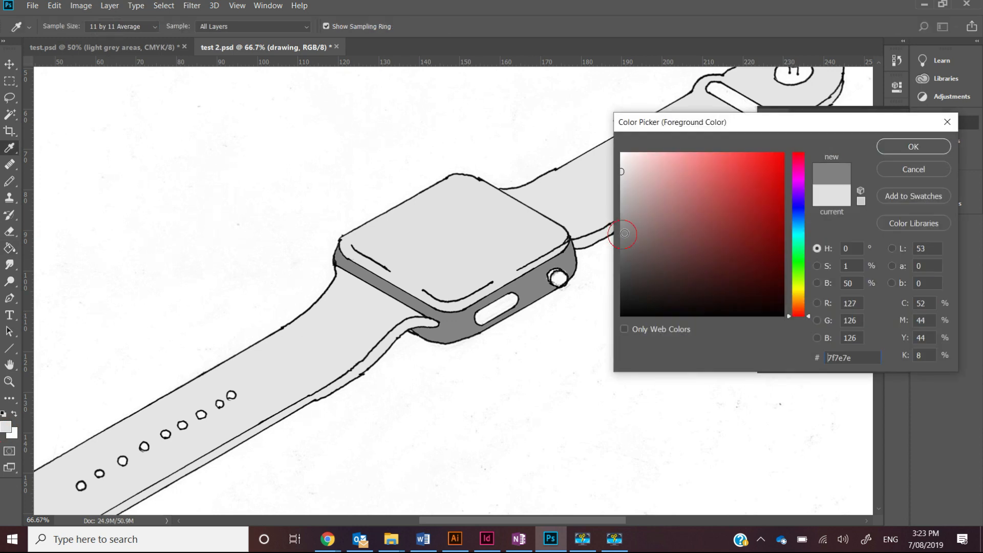
{"action": "key", "text": "Return"}
{"action": "left_click", "coordinate": [497, 309]}
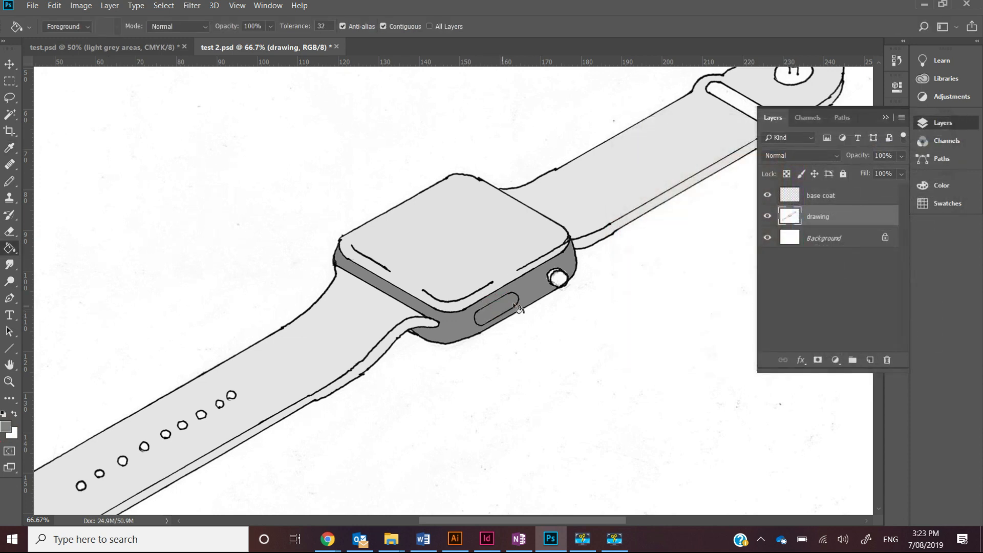
- Fill the elongated side button and the round crown on the watch case with darker grey #6b6b6b
{"action": "left_click", "coordinate": [7, 427]}
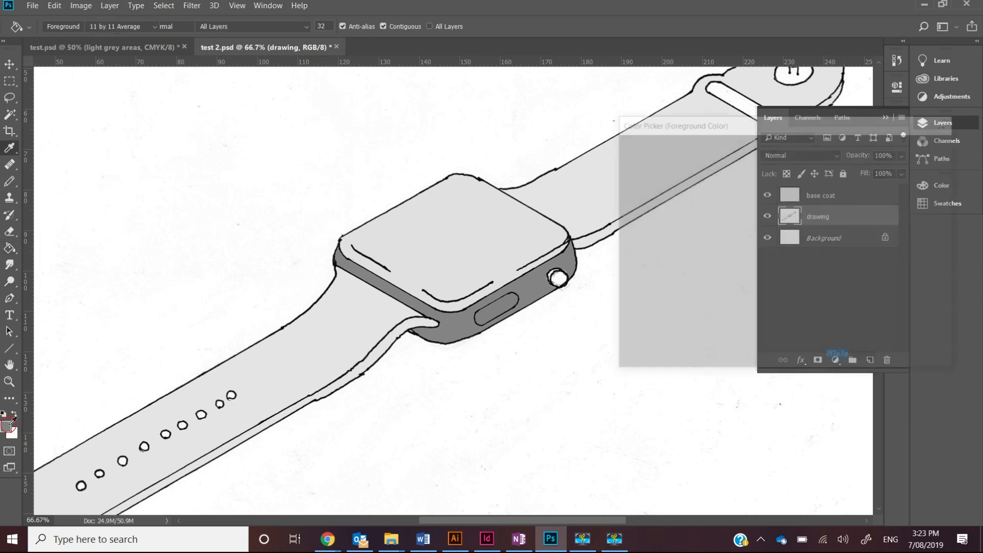
{"action": "left_click", "coordinate": [621, 246]}
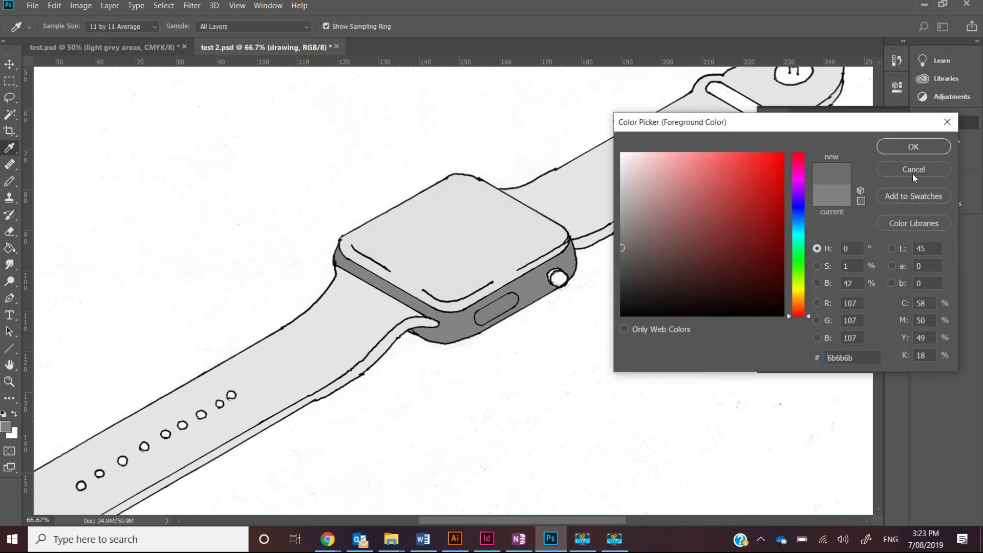
{"action": "left_click", "coordinate": [925, 148]}
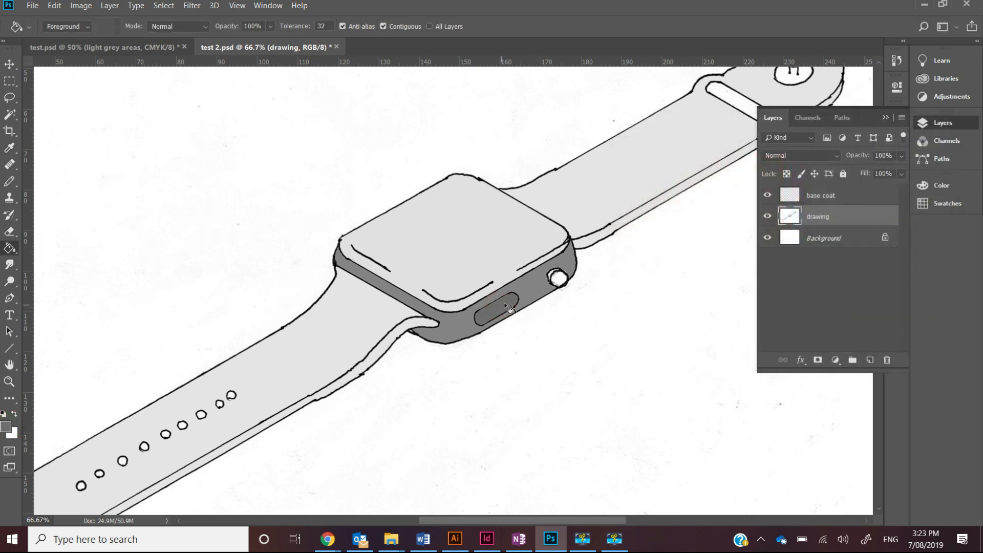
{"action": "left_click", "coordinate": [557, 278]}
{"action": "key", "text": "ctrl+minus"}
{"action": "key", "text": "ctrl+minus"}
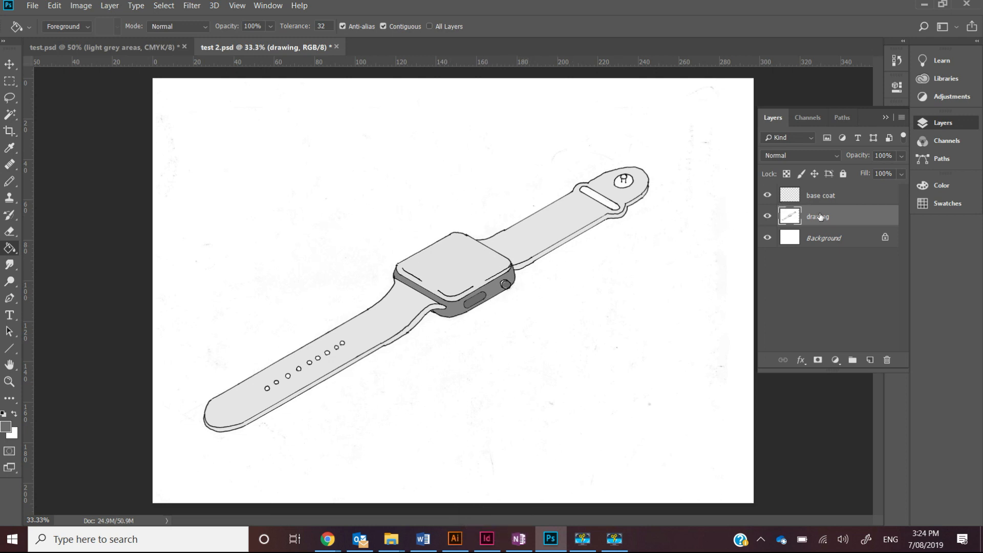
- Add a new layer at the top of the stack and move the base coat layer below the drawing layer
{"action": "left_click", "coordinate": [768, 216]}
{"action": "left_click", "coordinate": [768, 216]}
{"action": "left_click", "coordinate": [869, 358]}
{"action": "left_click_drag", "start_coordinate": [809, 206], "coordinate": [814, 275]}
{"action": "mouse_move", "coordinate": [824, 206]}
{"action": "left_mouse_down"}
{"action": "mouse_move", "coordinate": [821, 245]}
{"action": "mouse_move", "coordinate": [819, 231]}
{"action": "left_mouse_up"}
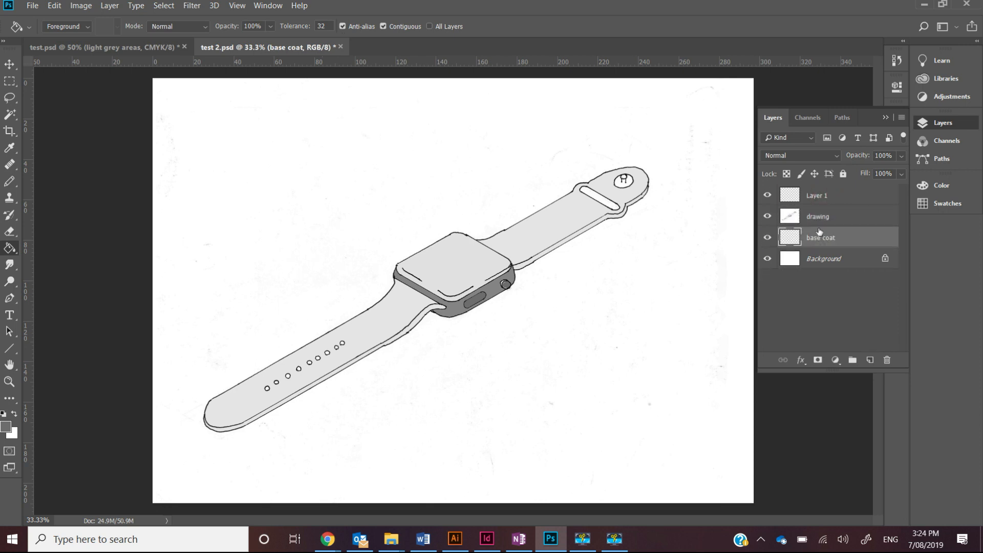
- Rename the new top layer as shaded area
{"action": "double_click", "coordinate": [816, 195]}
{"action": "type", "text": "shad"}
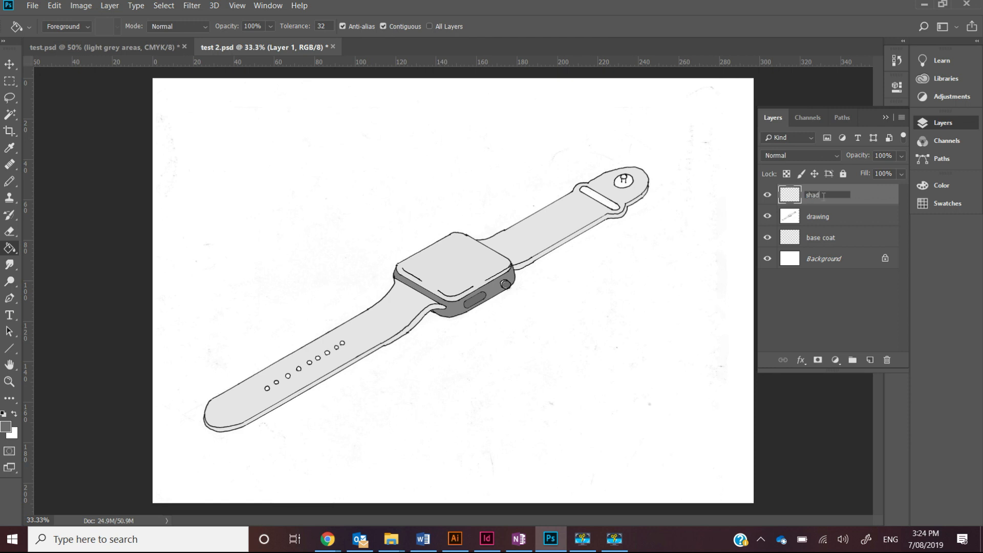
{"action": "type", "text": "ed area"}
{"action": "key", "text": "Return"}
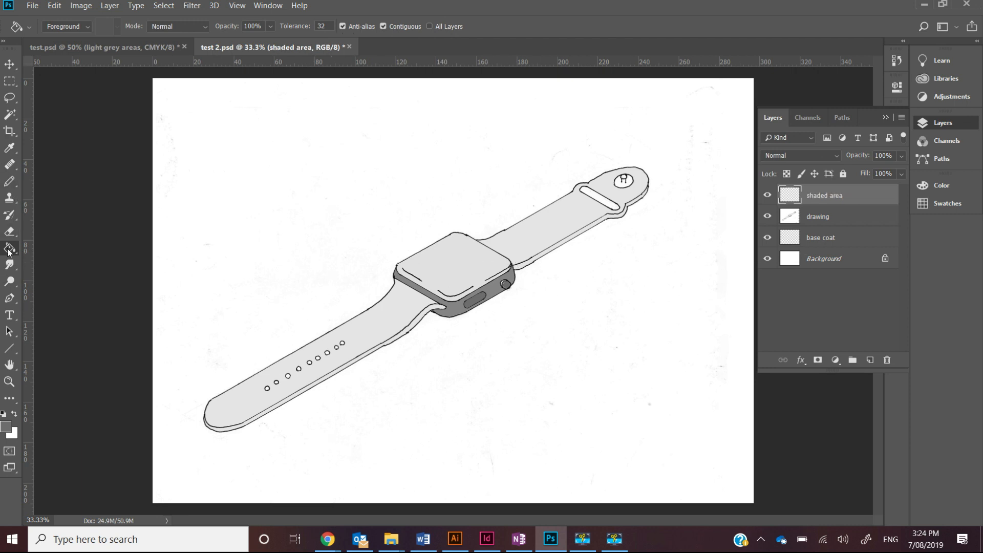
- Sample the strap's light grey and darken the foreground colour to RGB 175, 174, 174 for shading
{"action": "left_click", "coordinate": [9, 147]}
{"action": "left_click", "coordinate": [408, 307]}
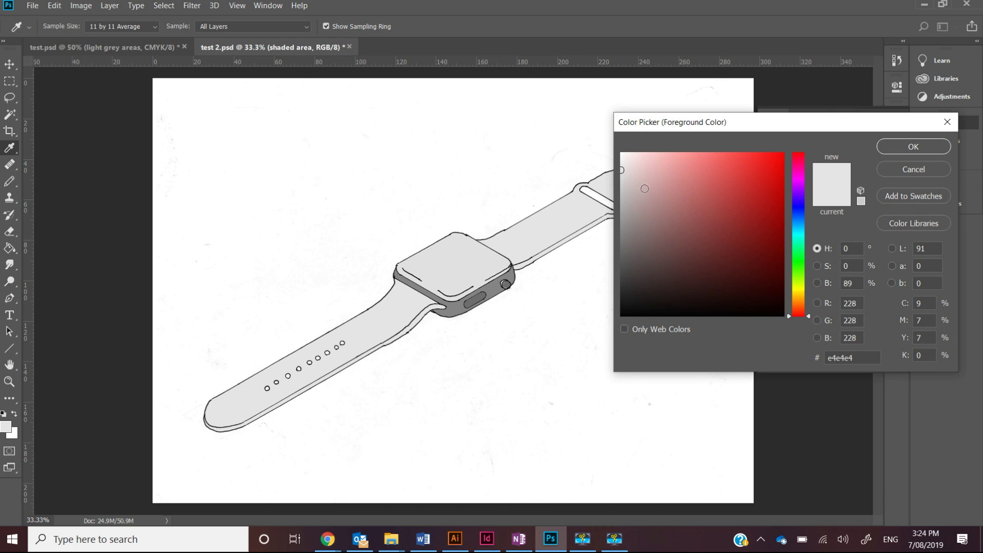
{"action": "left_click", "coordinate": [623, 190]}
{"action": "left_click", "coordinate": [622, 203]}
{"action": "left_click", "coordinate": [925, 145]}
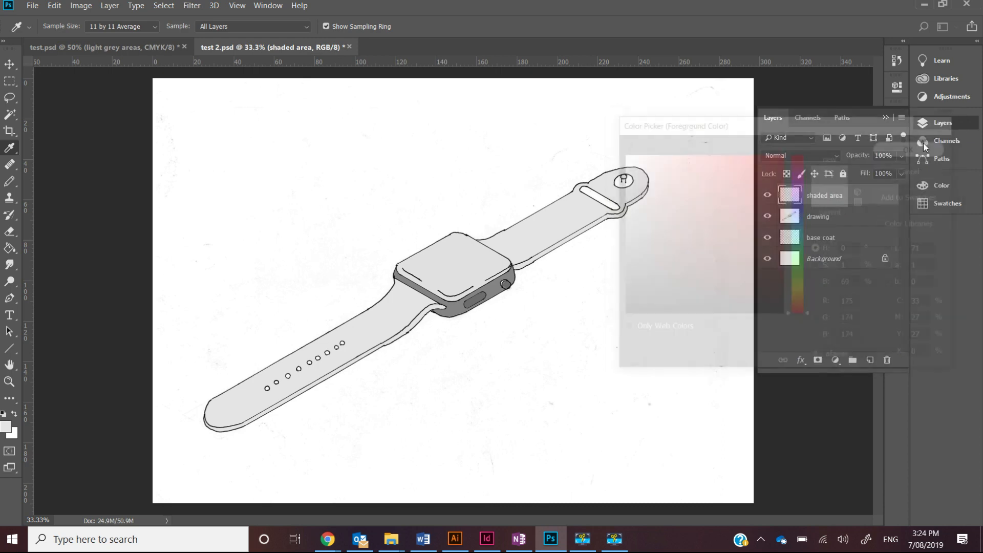
- Switch from the Pencil to the Brush Tool and enlarge the brush to 400 px
{"action": "left_click", "coordinate": [9, 182]}
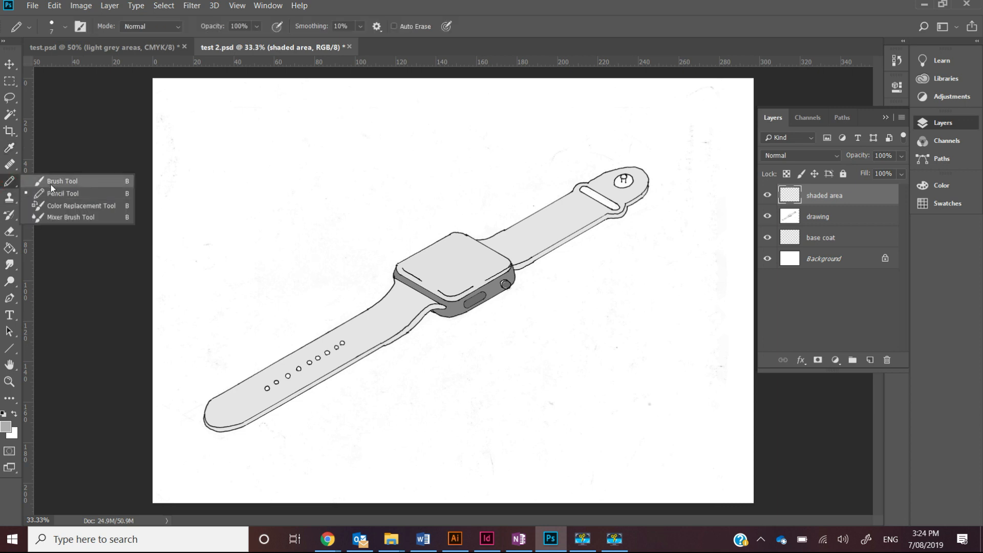
{"action": "left_click", "coordinate": [56, 182]}
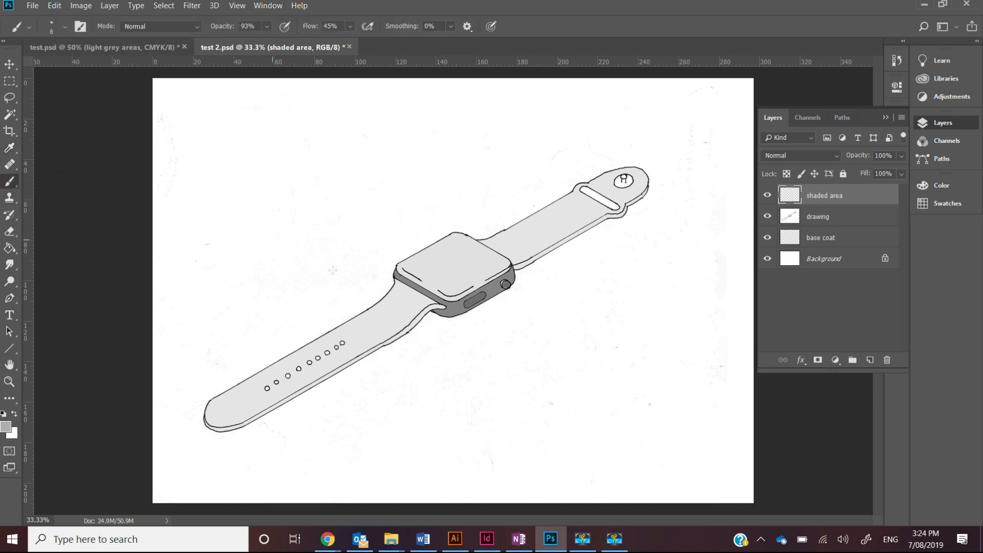
{"action": "key", "text": "bracketright"}
{"action": "key", "text": "bracketright"}
{"action": "key", "text": "bracketright"}
{"action": "key", "text": "bracketright"}
{"action": "key", "text": "bracketright"}
{"action": "key", "text": "bracketright"}
{"action": "key", "text": "bracketright"}
{"action": "key", "text": "bracketright"}
{"action": "key", "text": "bracketright"}
- Lower the brush hardness, paint a trial stroke near the lower strap, and undo it
{"action": "left_click", "coordinate": [65, 27]}
{"action": "left_click_drag", "start_coordinate": [150, 97], "coordinate": [102, 96]}
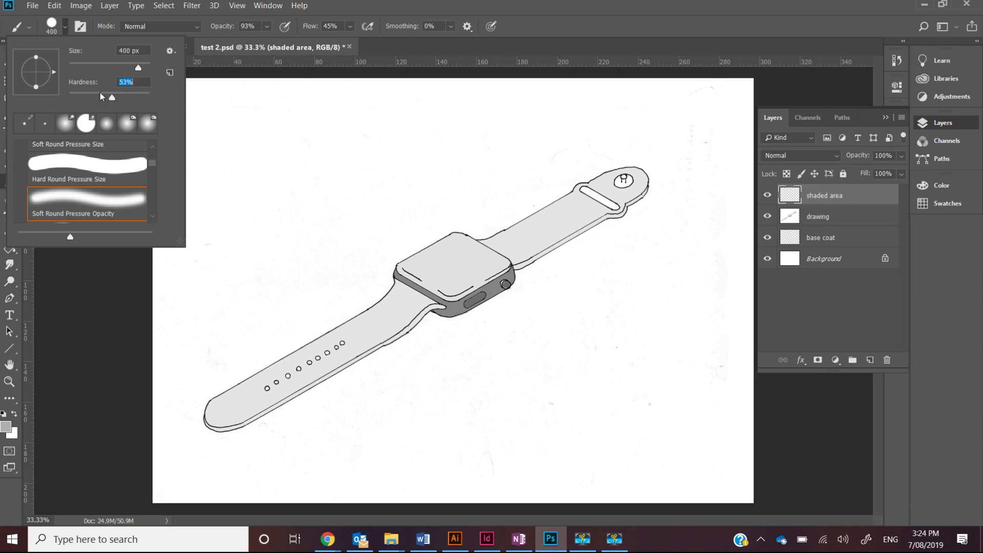
{"action": "left_click", "coordinate": [379, 325]}
{"action": "left_click_drag", "start_coordinate": [314, 285], "coordinate": [319, 316]}
{"action": "key", "text": "ctrl+z"}
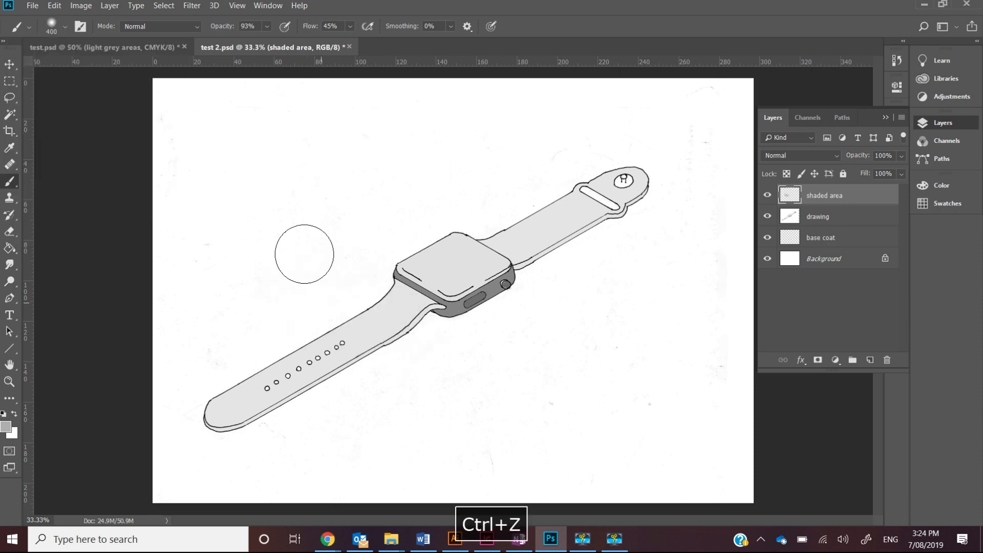
- Set the brush hardness to 6%, test it with a stroke across the lower strap, and undo the stroke
{"action": "left_click", "coordinate": [62, 28]}
{"action": "left_click_drag", "start_coordinate": [81, 99], "coordinate": [74, 99]}
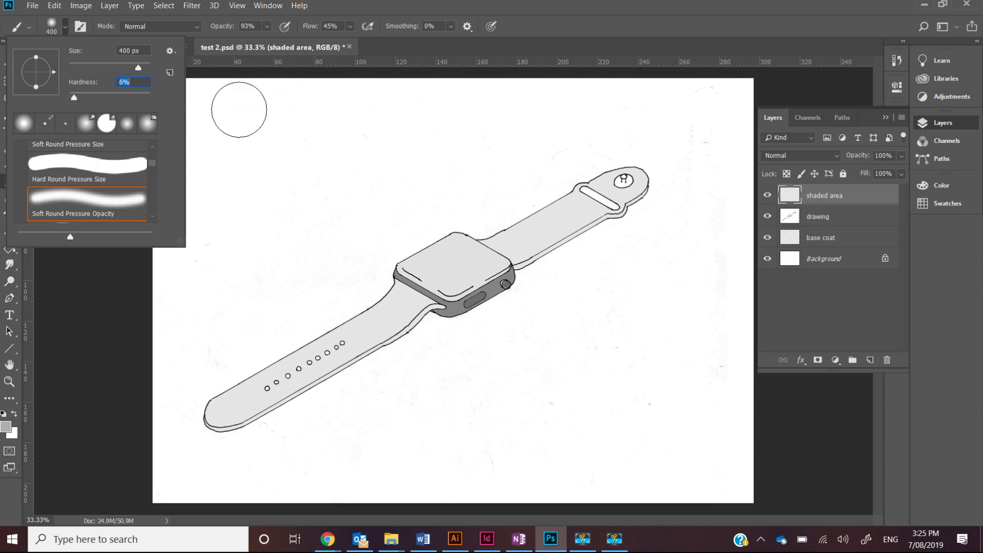
{"action": "mouse_move", "coordinate": [348, 318]}
{"action": "left_mouse_down"}
{"action": "mouse_move", "coordinate": [404, 337]}
{"action": "mouse_move", "coordinate": [358, 320]}
{"action": "left_mouse_up"}
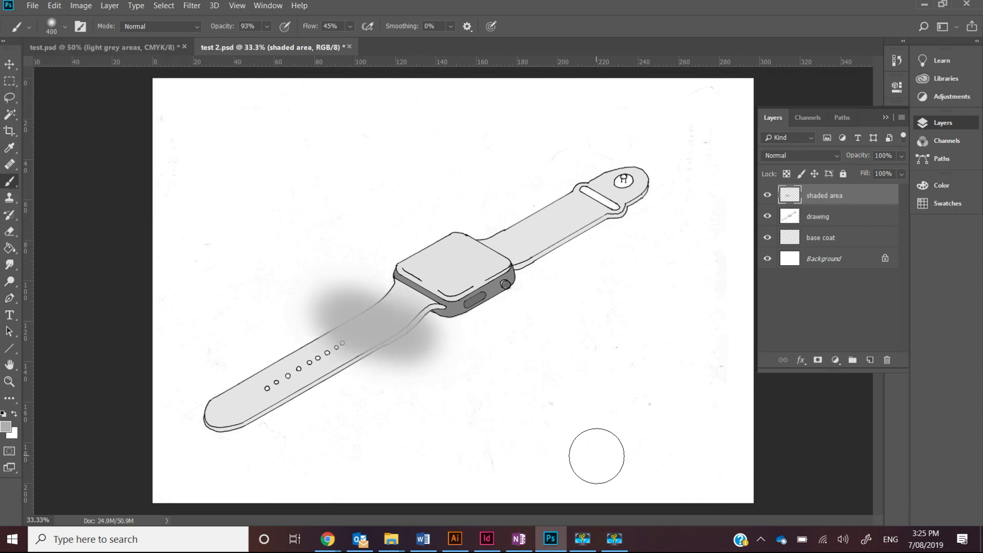
{"action": "key", "text": "ctrl+z"}
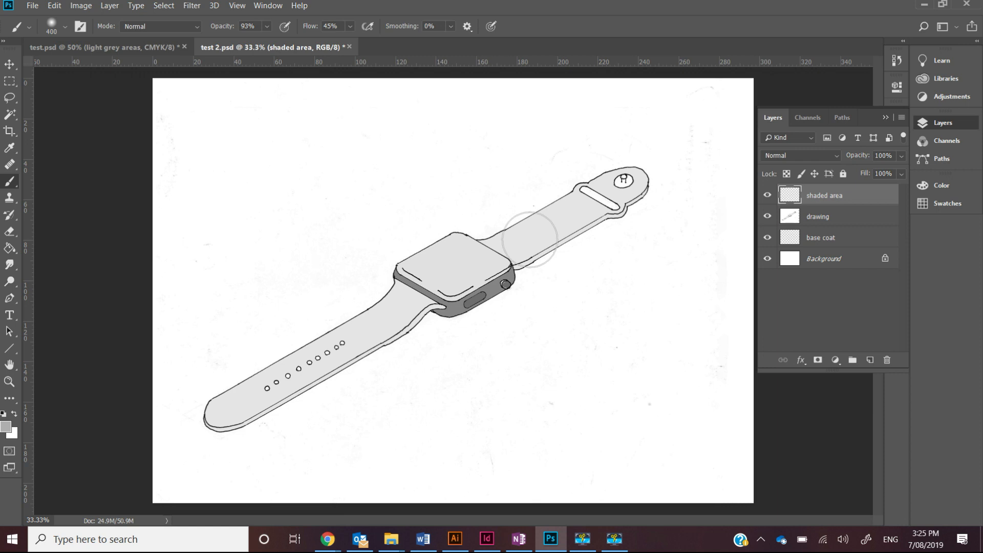
- Paint and undo another soft trial stroke where the lower strap meets the case, and reduce the brush size
{"action": "left_click_drag", "start_coordinate": [429, 328], "coordinate": [318, 292]}
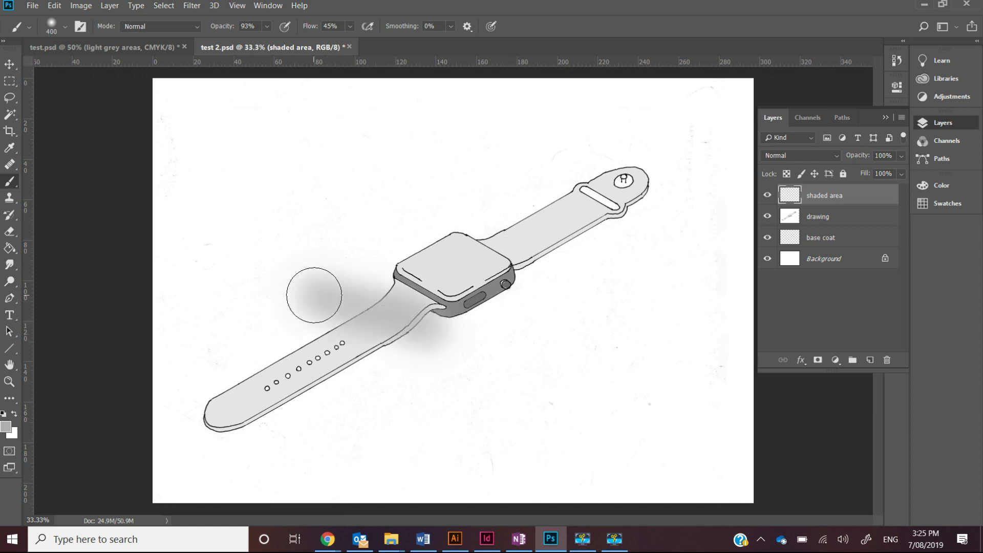
{"action": "key", "text": "ctrl+z"}
{"action": "key", "text": "bracketleft"}
{"action": "key", "text": "bracketleft"}
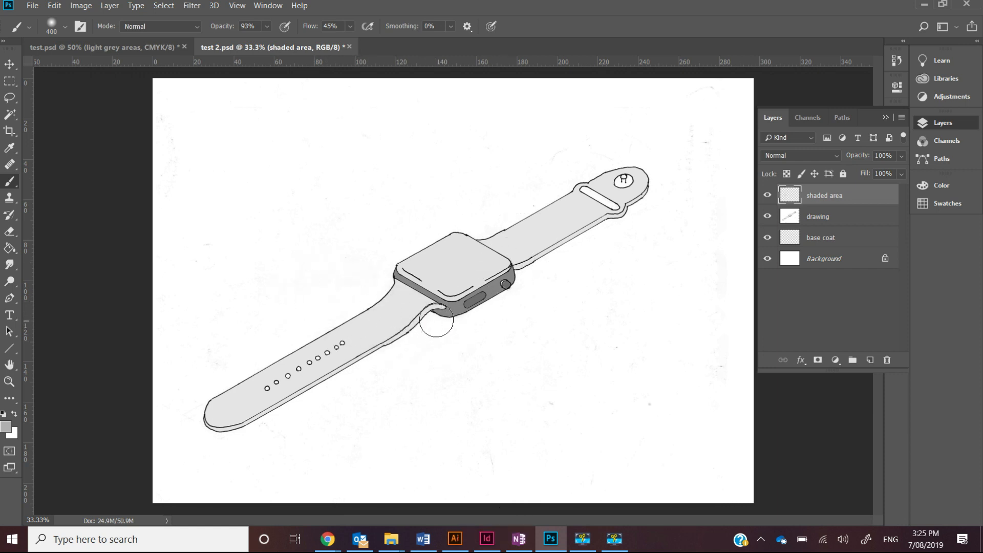
- Paint a trial shading stroke where the lower strap meets the case and undo it
{"action": "left_click_drag", "start_coordinate": [435, 323], "coordinate": [448, 310]}
{"action": "mouse_move", "coordinate": [442, 310]}
{"action": "left_mouse_down"}
{"action": "mouse_move", "coordinate": [433, 330]}
{"action": "mouse_move", "coordinate": [434, 318]}
{"action": "mouse_move", "coordinate": [452, 315]}
{"action": "mouse_move", "coordinate": [419, 317]}
{"action": "left_mouse_up"}
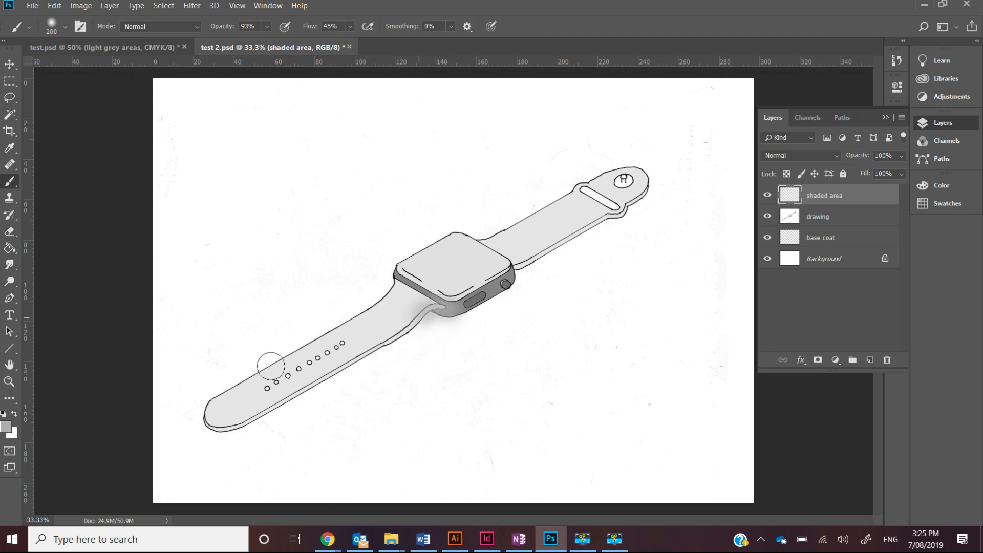
{"action": "key", "text": "ctrl+z"}
- Set the foreground colour to grey #7e7e7e and paint soft shading along the lower edges and ends of both straps
{"action": "left_click", "coordinate": [5, 429]}
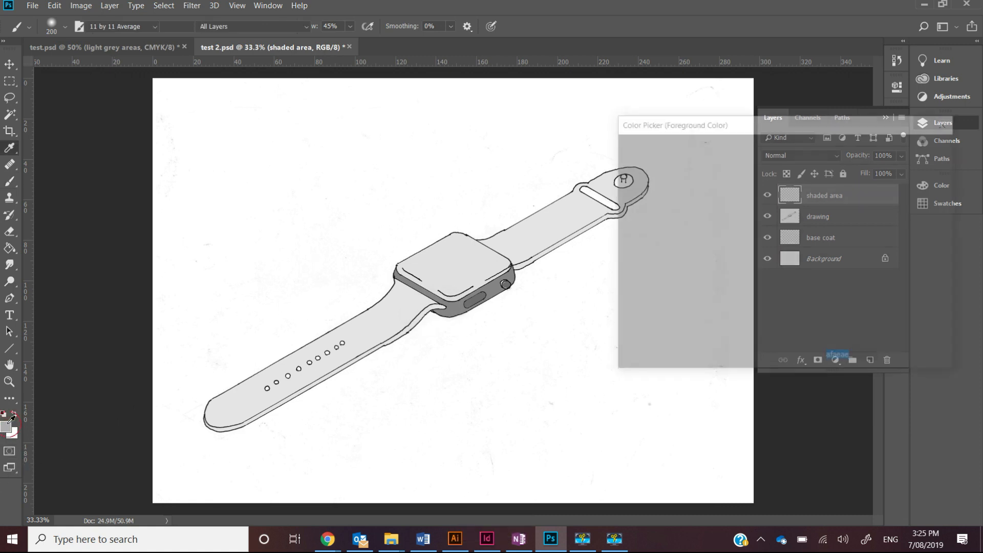
{"action": "left_click", "coordinate": [621, 225]}
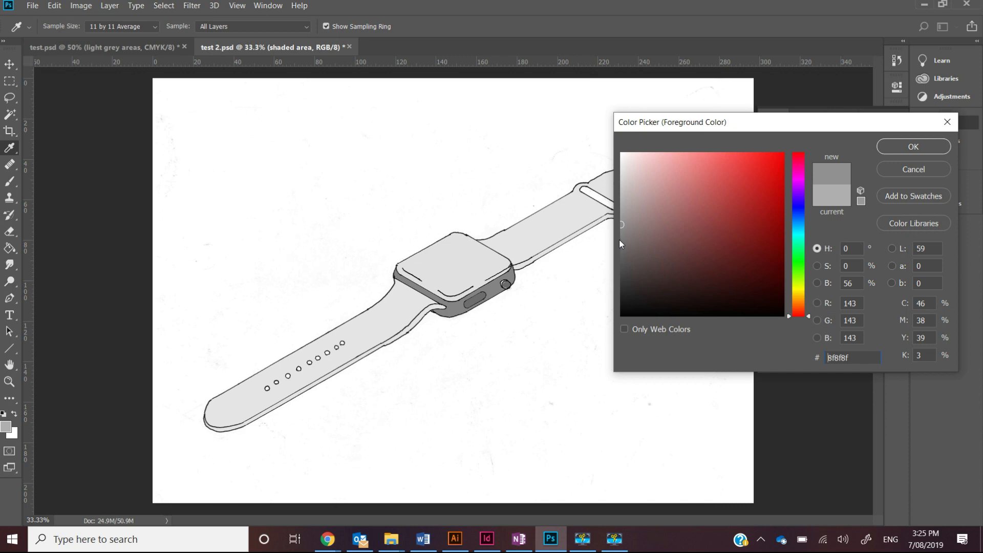
{"action": "left_click", "coordinate": [621, 234]}
{"action": "left_click", "coordinate": [913, 146]}
{"action": "mouse_move", "coordinate": [440, 304]}
{"action": "left_mouse_down"}
{"action": "mouse_move", "coordinate": [417, 310]}
{"action": "mouse_move", "coordinate": [387, 350]}
{"action": "mouse_move", "coordinate": [244, 427]}
{"action": "mouse_move", "coordinate": [217, 427]}
{"action": "mouse_move", "coordinate": [199, 410]}
{"action": "mouse_move", "coordinate": [229, 429]}
{"action": "mouse_move", "coordinate": [319, 397]}
{"action": "mouse_move", "coordinate": [399, 347]}
{"action": "mouse_move", "coordinate": [434, 309]}
{"action": "mouse_move", "coordinate": [552, 257]}
{"action": "mouse_move", "coordinate": [600, 222]}
{"action": "mouse_move", "coordinate": [629, 219]}
{"action": "mouse_move", "coordinate": [659, 178]}
{"action": "mouse_move", "coordinate": [649, 201]}
{"action": "mouse_move", "coordinate": [504, 267]}
{"action": "left_mouse_up"}
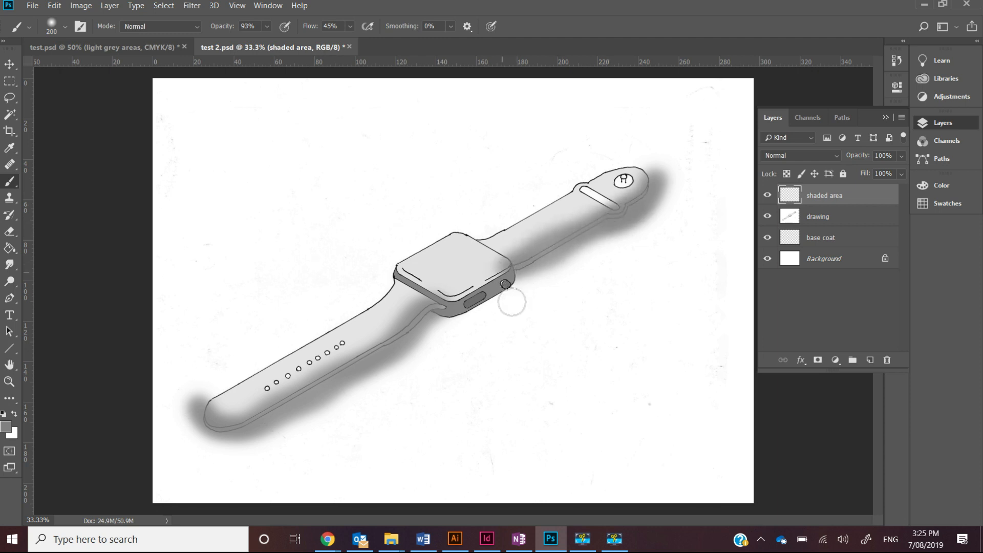
- Select the area outside the watch from the drawing layer, delete the overspray there from the shaded area layer, and deselect
{"action": "left_click", "coordinate": [823, 238]}
{"action": "left_click", "coordinate": [811, 221]}
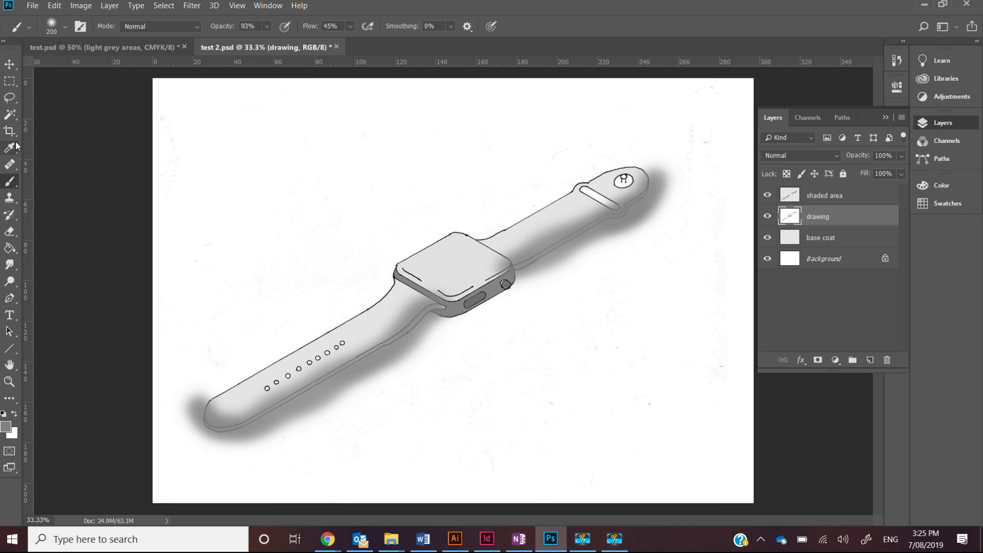
{"action": "left_click", "coordinate": [9, 114]}
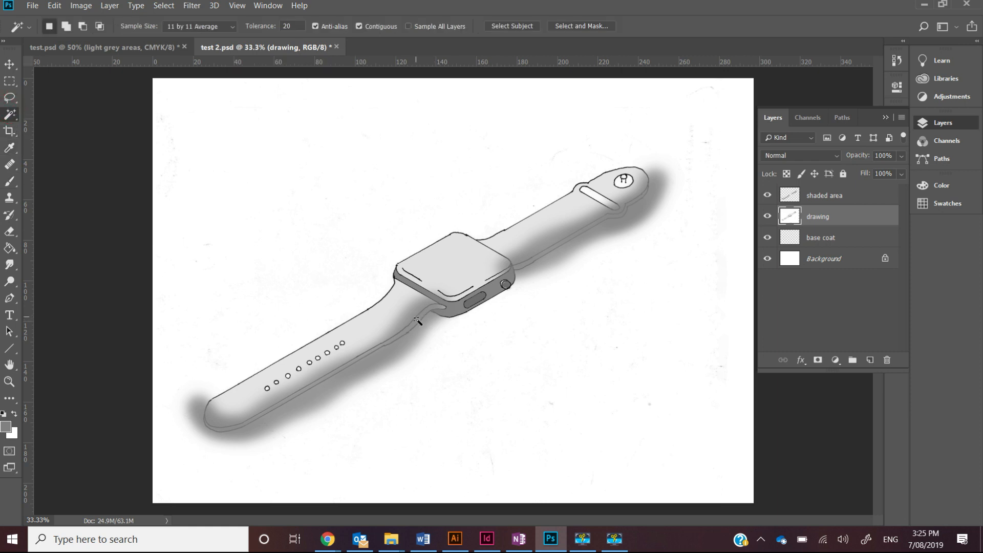
{"action": "key", "text": "shift"}
{"action": "left_click", "coordinate": [814, 196]}
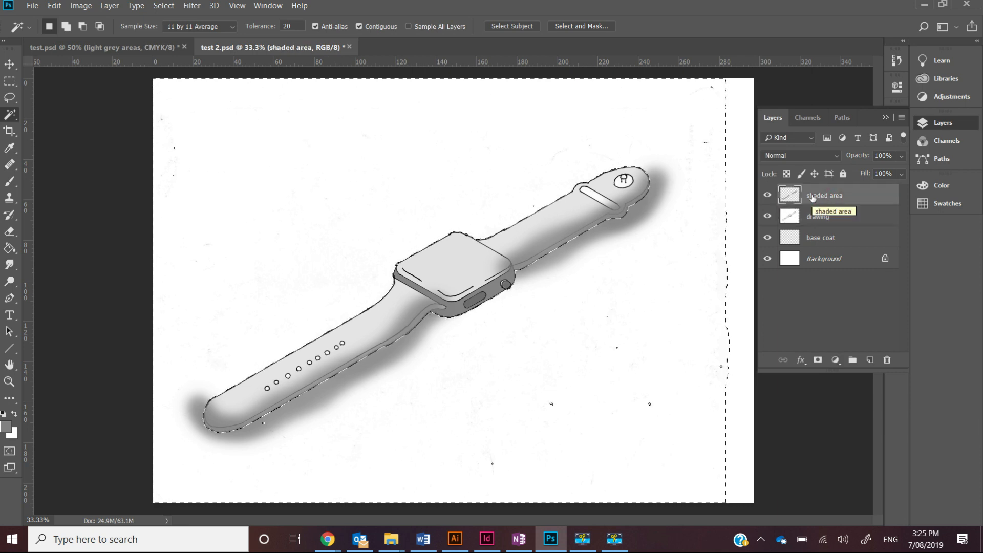
{"action": "key", "text": "Delete"}
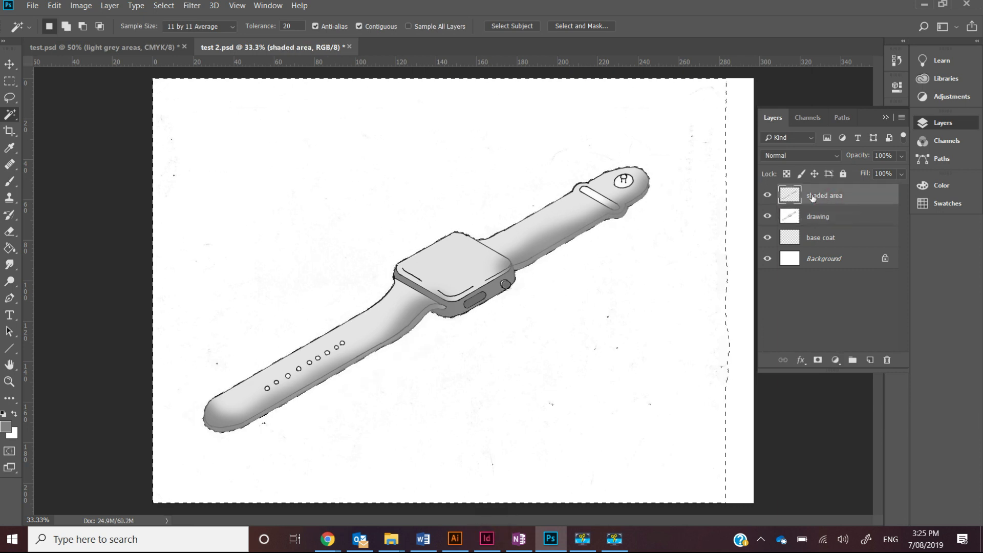
{"action": "left_click", "coordinate": [818, 217]}
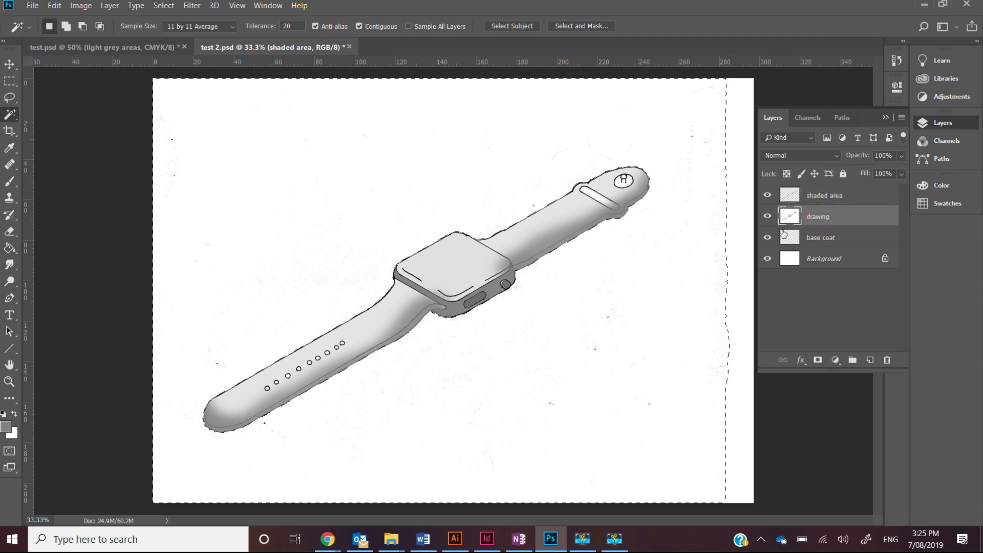
{"action": "key", "text": "ctrl+d"}
- Select the top surfaces of both straps from the drawing layer, delete their shading from the shaded area layer, and deselect
{"action": "left_click", "coordinate": [533, 246]}
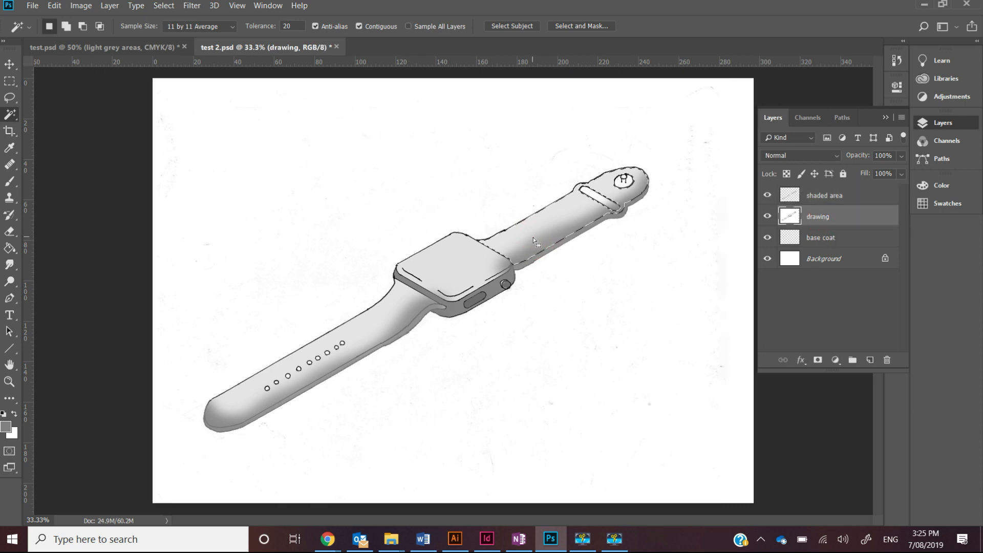
{"action": "left_click", "coordinate": [397, 323], "text": "shift"}
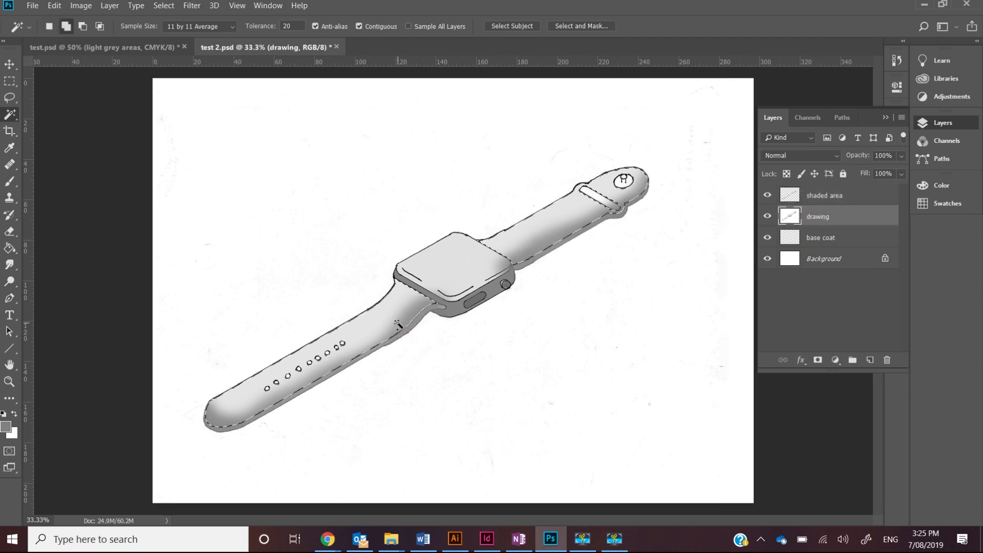
{"action": "left_click", "coordinate": [833, 202]}
{"action": "key", "text": "Delete"}
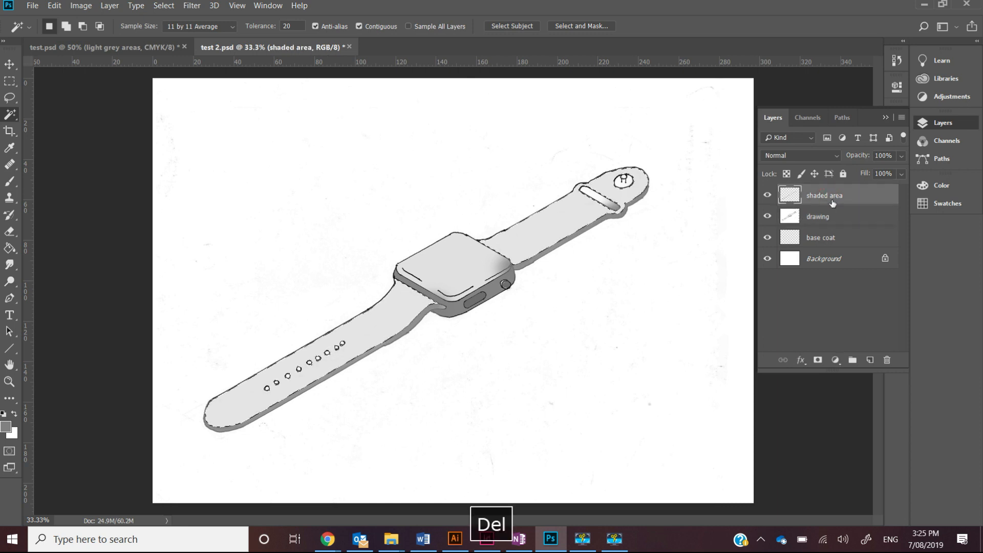
{"action": "key", "text": "ctrl+d"}
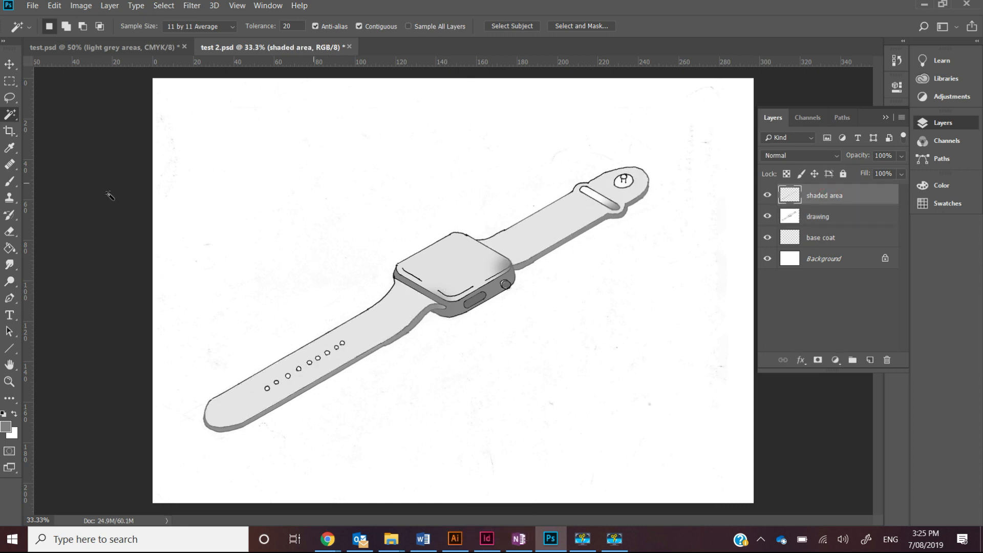
- Select the watch face from the drawing layer, delete its stray shading from the shaded area layer, and deselect
{"action": "left_click", "coordinate": [485, 263]}
{"action": "key", "text": "alt+bracketleft"}
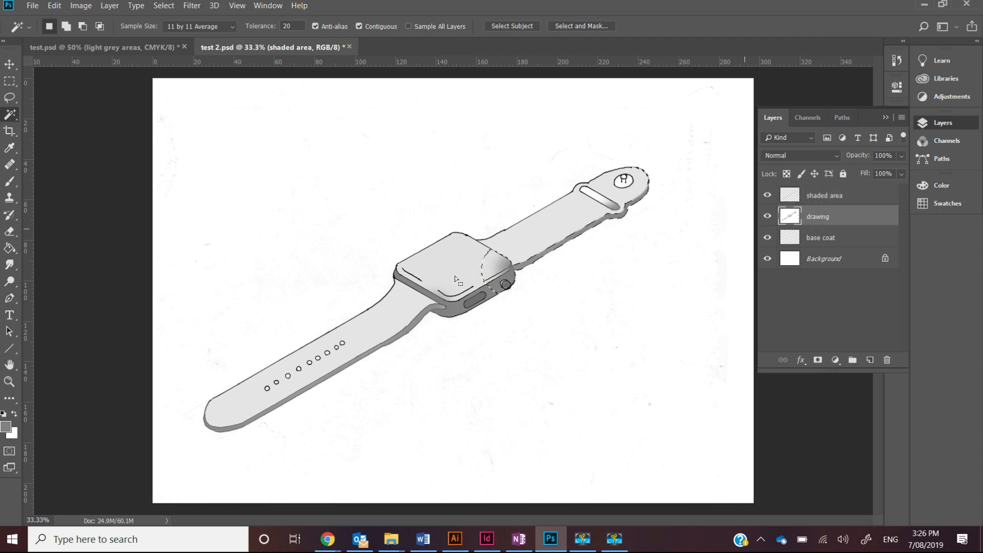
{"action": "left_click", "coordinate": [439, 269]}
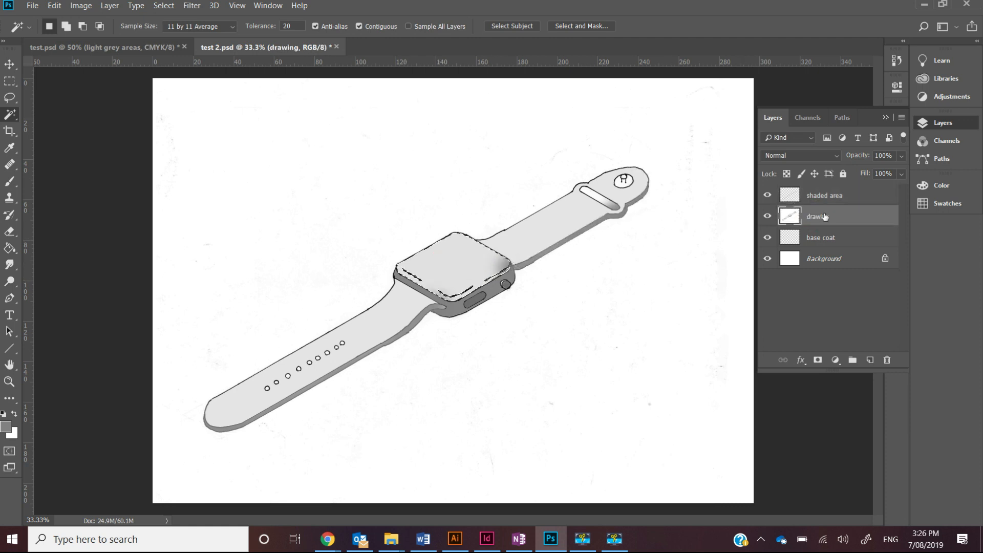
{"action": "left_click", "coordinate": [827, 196]}
{"action": "key", "text": "Delete"}
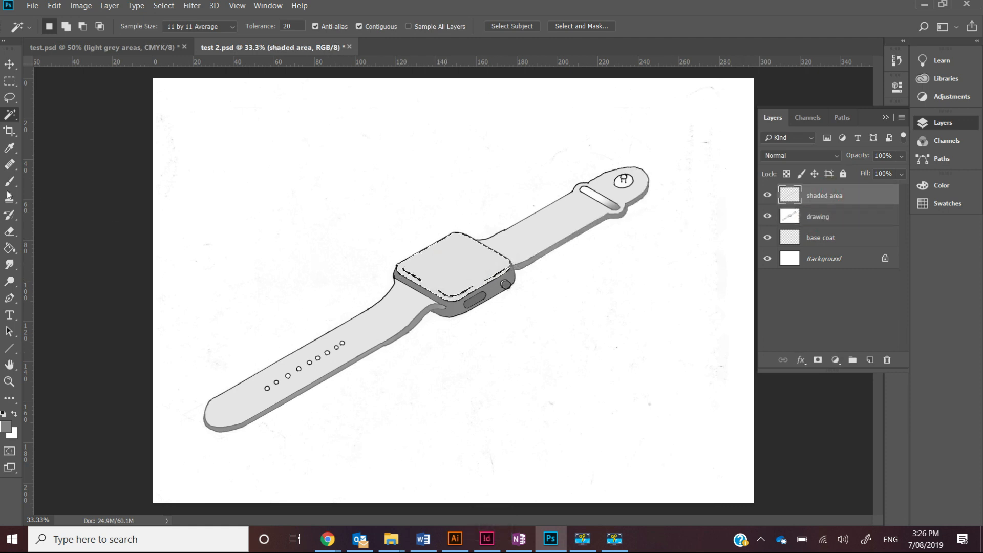
{"action": "key", "text": "ctrl+d"}
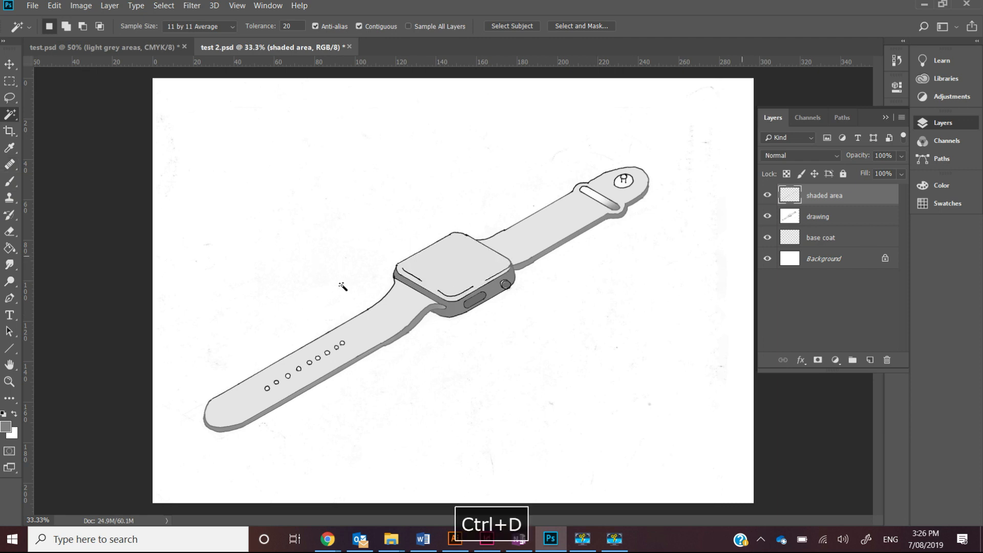
- Paint soft shading bands across both straps, the watch face and the strap ends with a 300 px brush in grey #ababab
{"action": "key", "text": "b"}
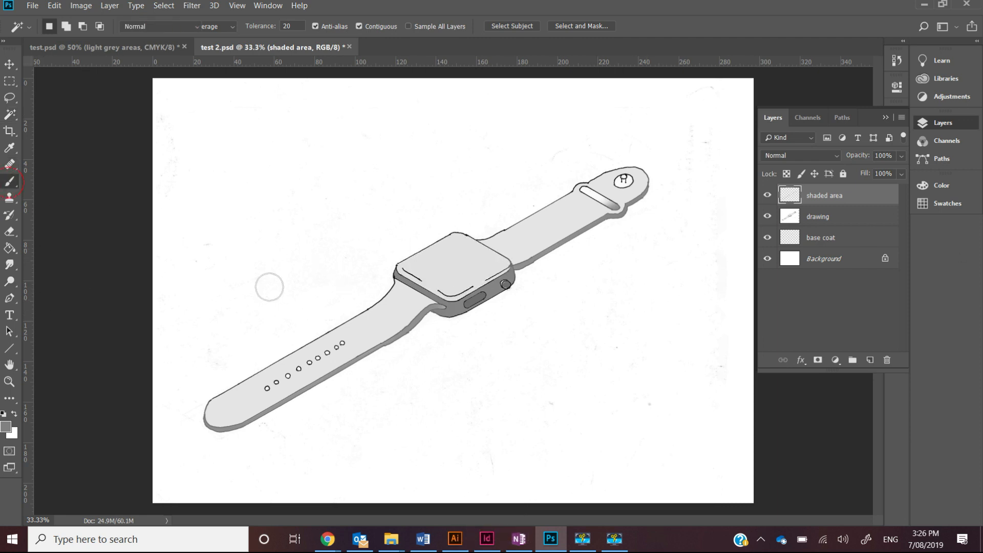
{"action": "left_click", "coordinate": [8, 430]}
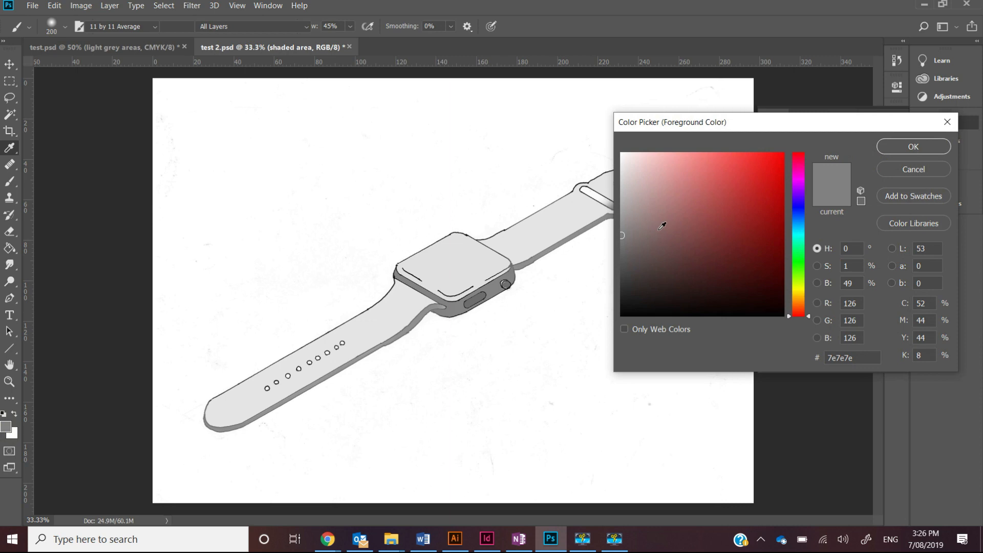
{"action": "left_click_drag", "start_coordinate": [622, 223], "coordinate": [620, 206]}
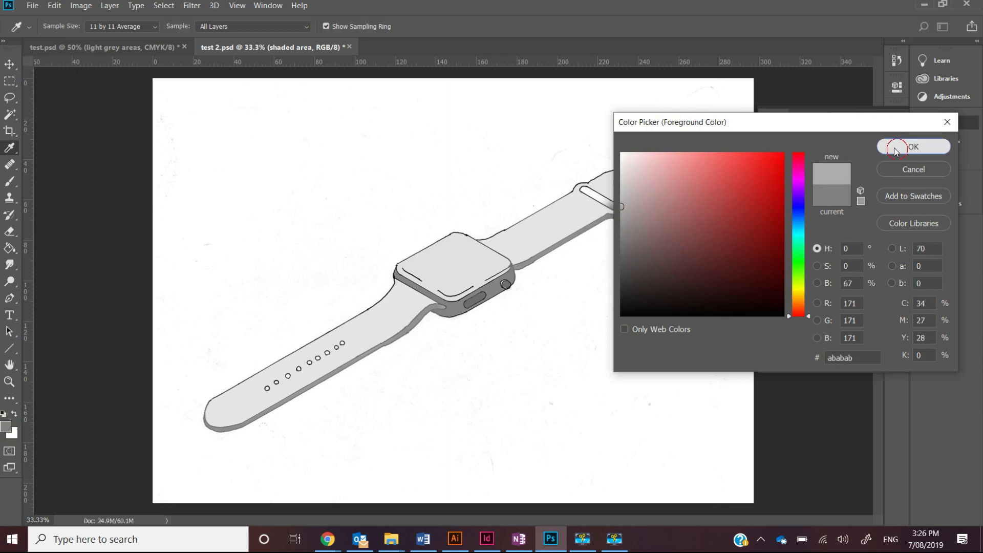
{"action": "left_click", "coordinate": [891, 147]}
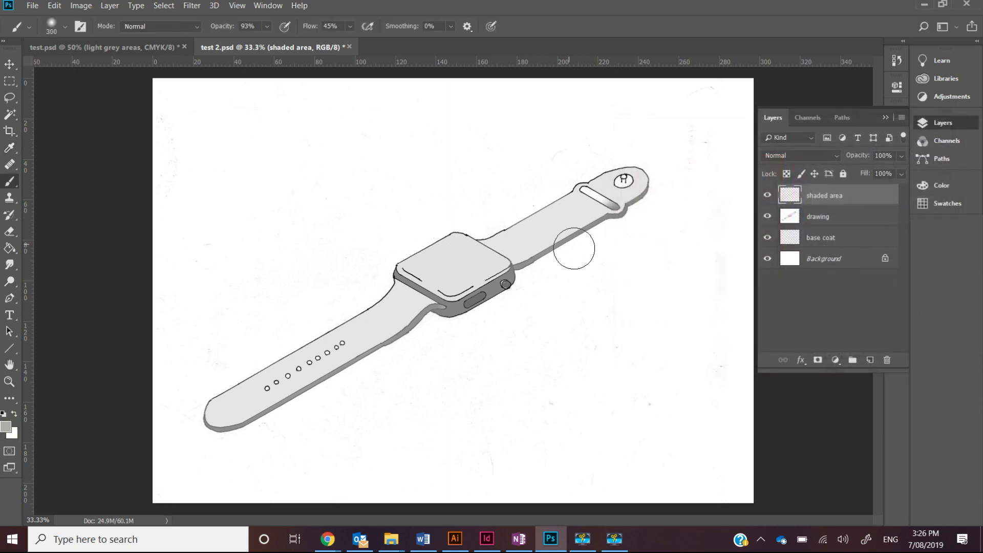
{"action": "left_click_drag", "start_coordinate": [420, 329], "coordinate": [318, 303]}
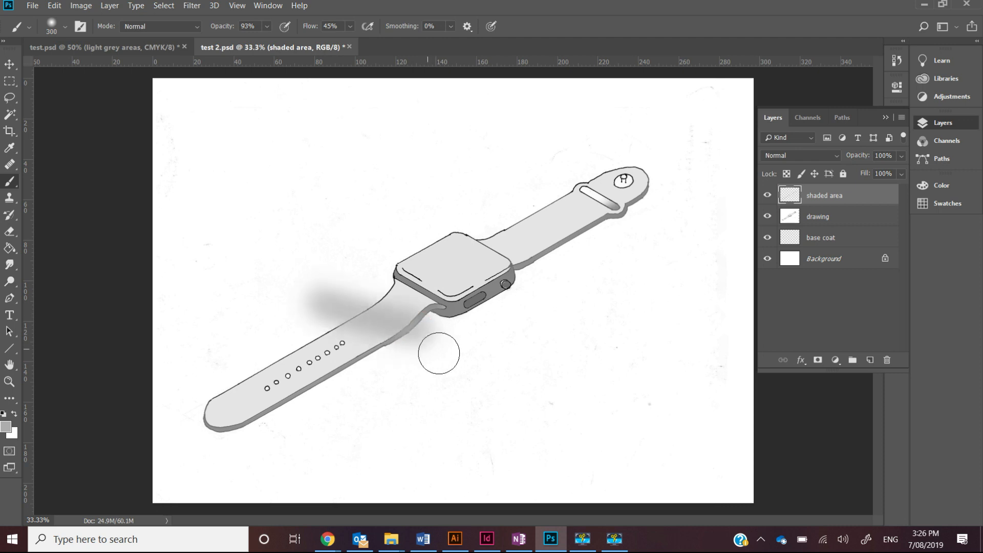
{"action": "left_click_drag", "start_coordinate": [408, 334], "coordinate": [317, 303]}
{"action": "mouse_move", "coordinate": [254, 411]}
{"action": "left_mouse_down"}
{"action": "mouse_move", "coordinate": [221, 425]}
{"action": "mouse_move", "coordinate": [196, 408]}
{"action": "mouse_move", "coordinate": [205, 425]}
{"action": "mouse_move", "coordinate": [302, 451]}
{"action": "left_mouse_up"}
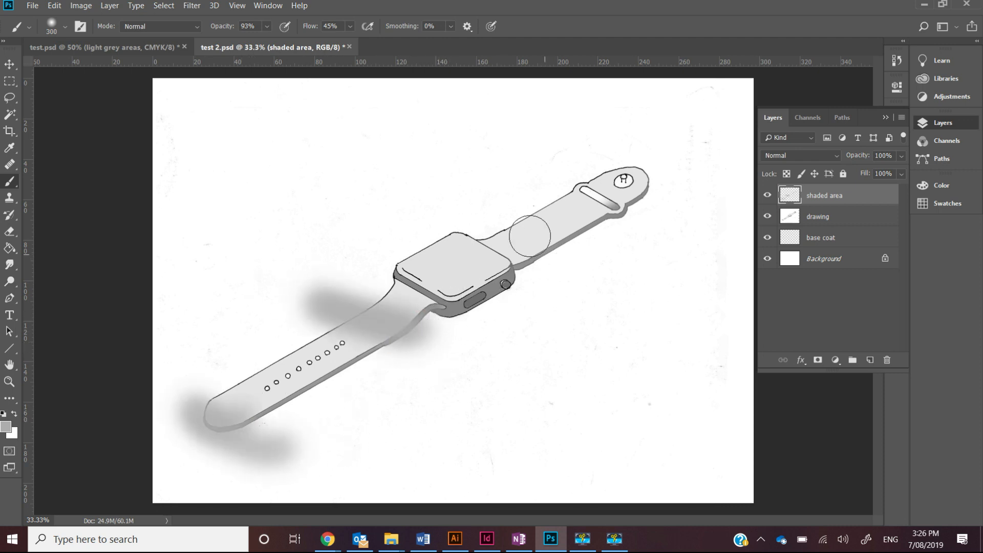
{"action": "mouse_move", "coordinate": [575, 257]}
{"action": "left_mouse_down"}
{"action": "mouse_move", "coordinate": [505, 250]}
{"action": "mouse_move", "coordinate": [483, 229]}
{"action": "left_mouse_up"}
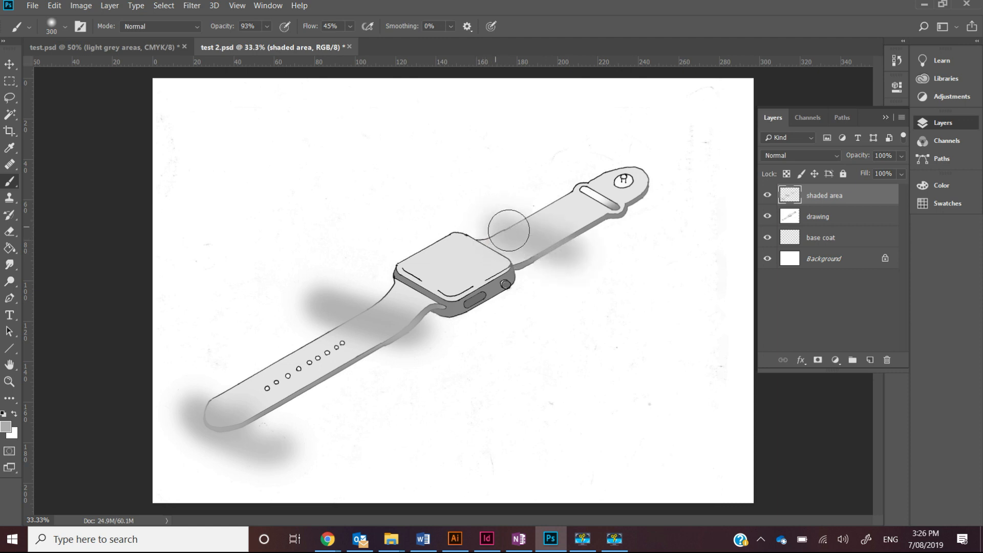
{"action": "left_click_drag", "start_coordinate": [514, 279], "coordinate": [329, 274]}
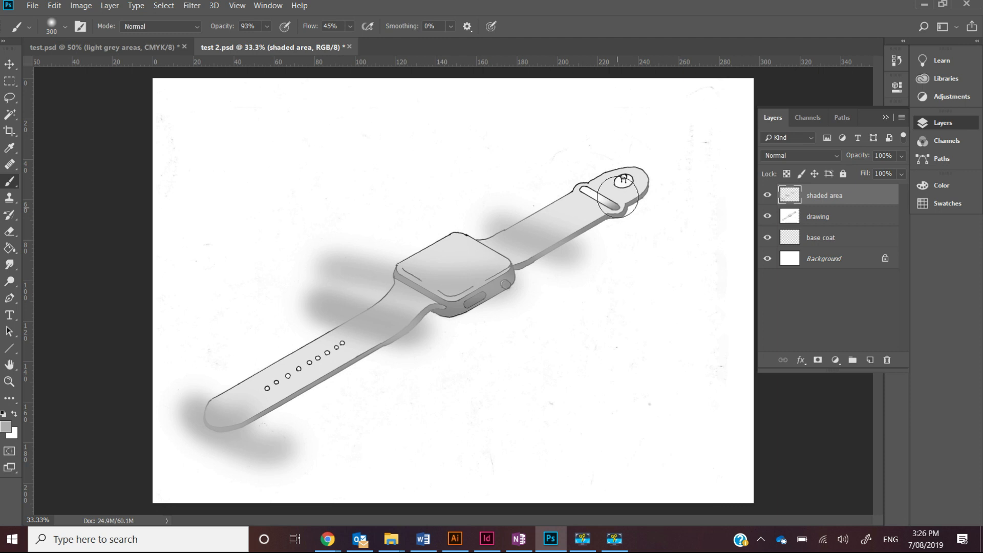
{"action": "mouse_move", "coordinate": [646, 174]}
{"action": "left_mouse_down"}
{"action": "mouse_move", "coordinate": [618, 219]}
{"action": "mouse_move", "coordinate": [622, 241]}
{"action": "left_mouse_up"}
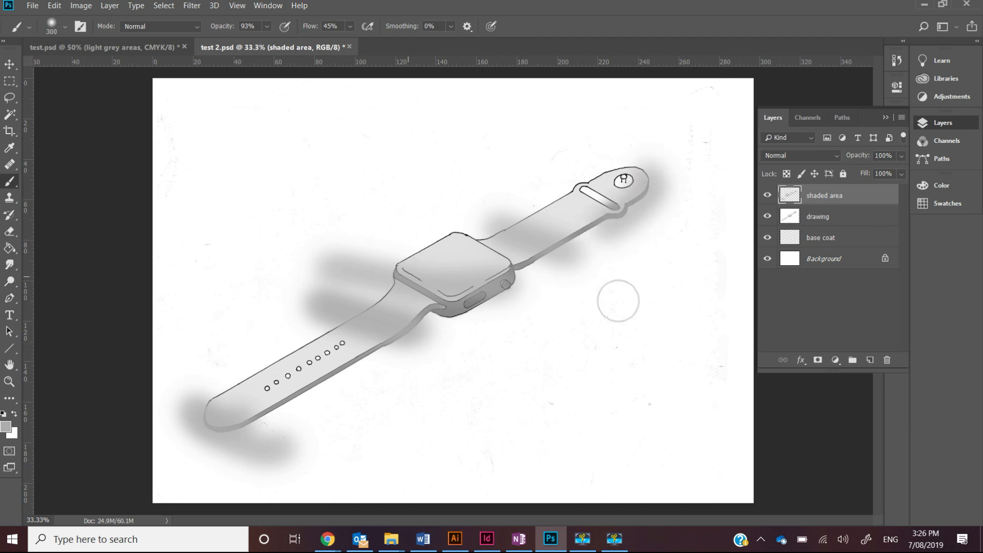
- Clear the new shading bands outside the watch outline from the shaded area layer, using a Magic Wand selection of the drawing's background
{"action": "left_click", "coordinate": [9, 116]}
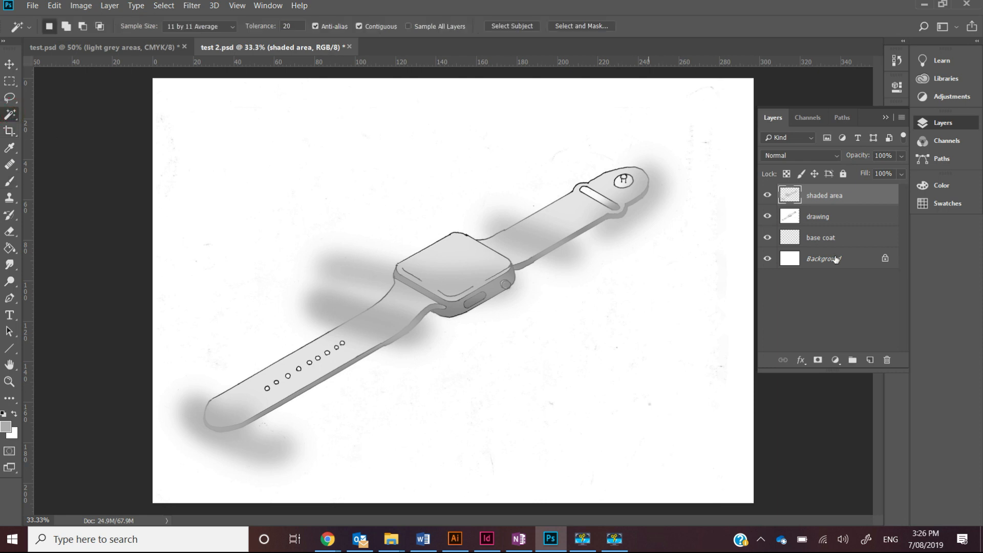
{"action": "left_click", "coordinate": [828, 219]}
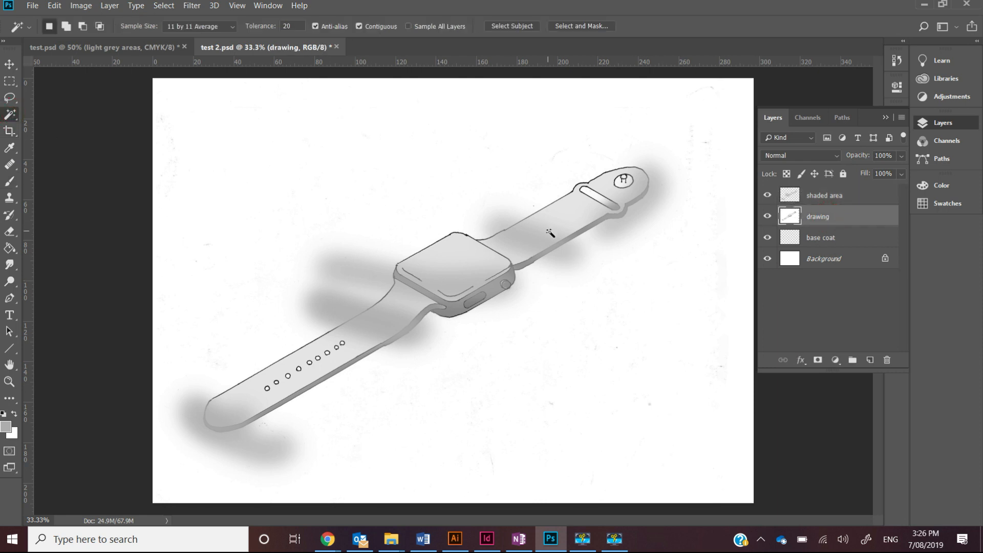
{"action": "left_click", "coordinate": [568, 257]}
{"action": "left_click", "coordinate": [818, 195]}
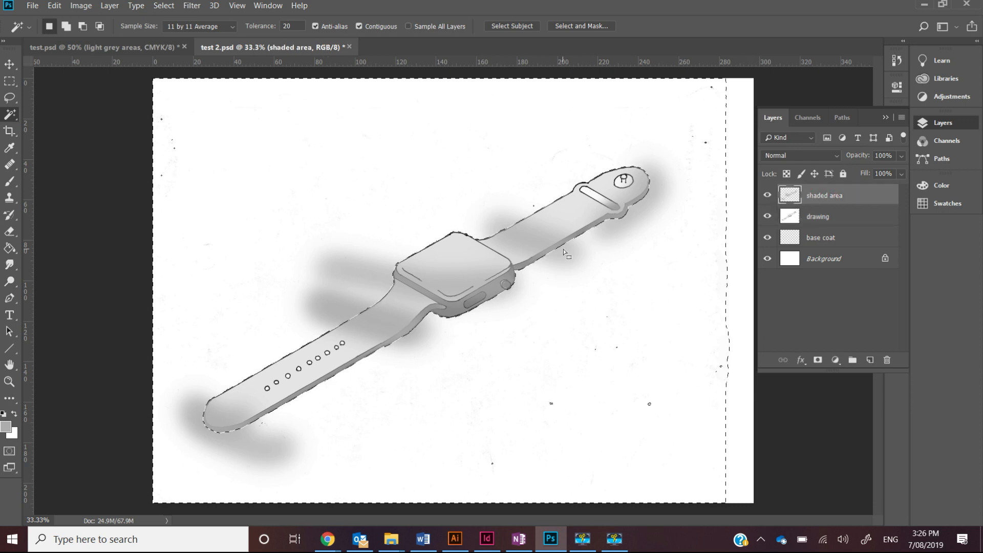
{"action": "key", "text": "Delete"}
{"action": "key", "text": "ctrl+d"}
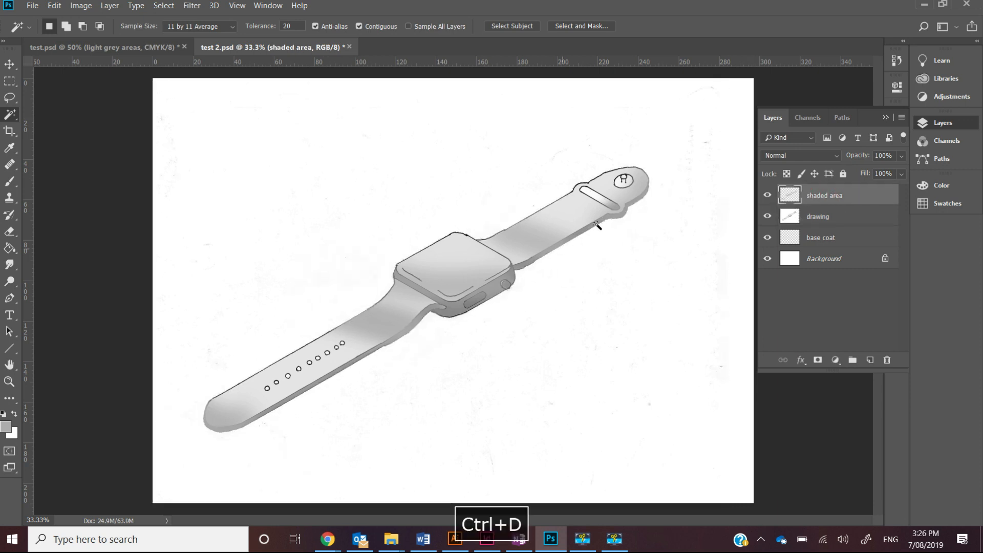
- Select the slot in the upper strap from the drawing layer, delete the shading inside it from the shaded area layer, and deselect
{"action": "left_click", "coordinate": [799, 224]}
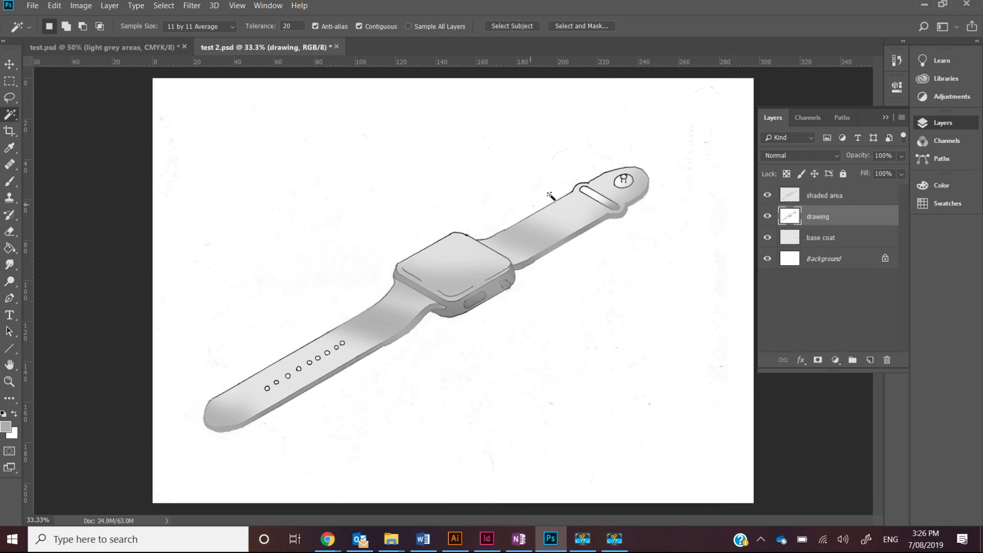
{"action": "left_click", "coordinate": [599, 200]}
{"action": "left_click", "coordinate": [837, 236]}
{"action": "left_click", "coordinate": [827, 222]}
{"action": "left_click", "coordinate": [808, 198]}
{"action": "key", "text": "Delete"}
{"action": "key", "text": "ctrl+d"}
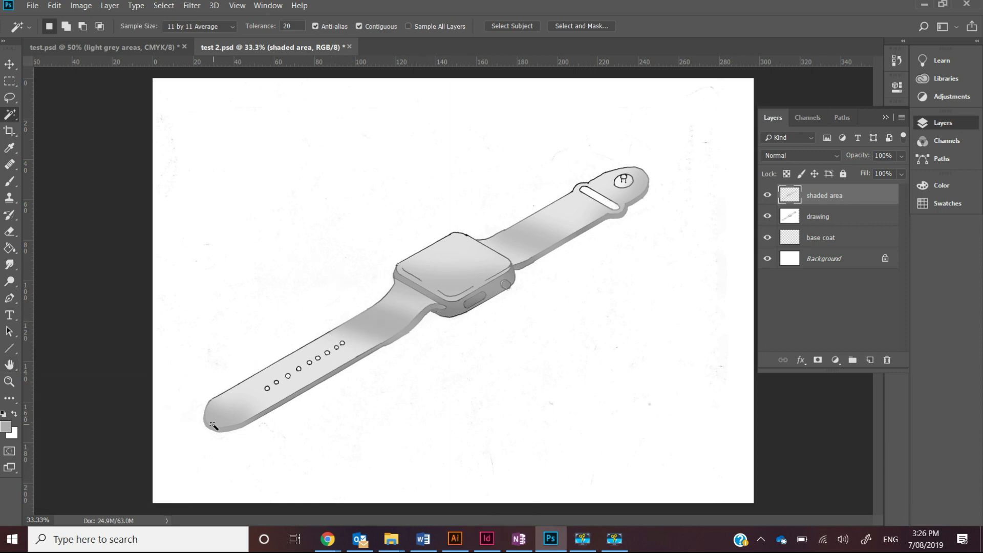
- Add a layer named highlights above the shaded area layer and switch to the Brush Tool with white as the foreground colour
{"action": "left_click", "coordinate": [820, 219]}
{"action": "left_click", "coordinate": [823, 201]}
{"action": "left_click", "coordinate": [869, 360]}
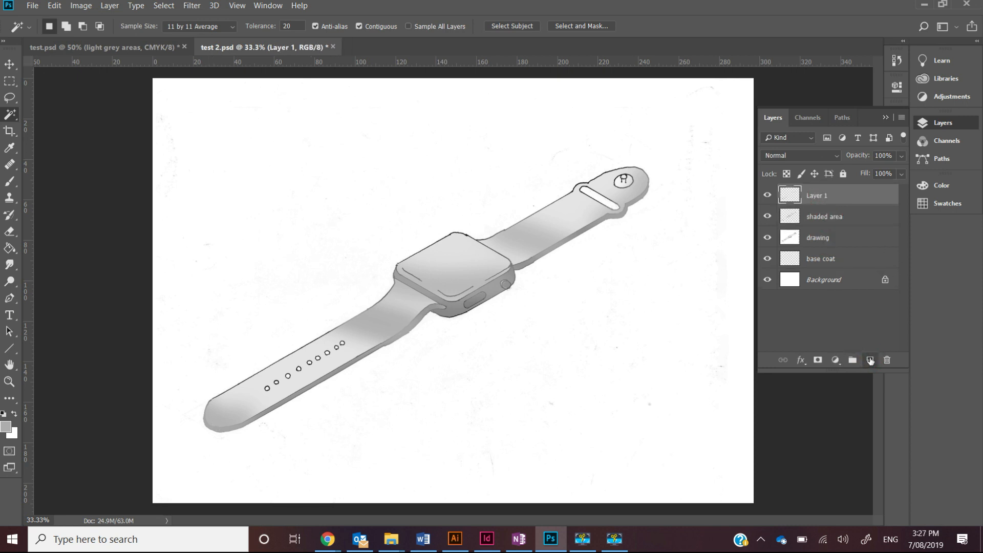
{"action": "double_click", "coordinate": [817, 196]}
{"action": "type", "text": "highlights"}
{"action": "key", "text": "Return"}
{"action": "left_click", "coordinate": [9, 181]}
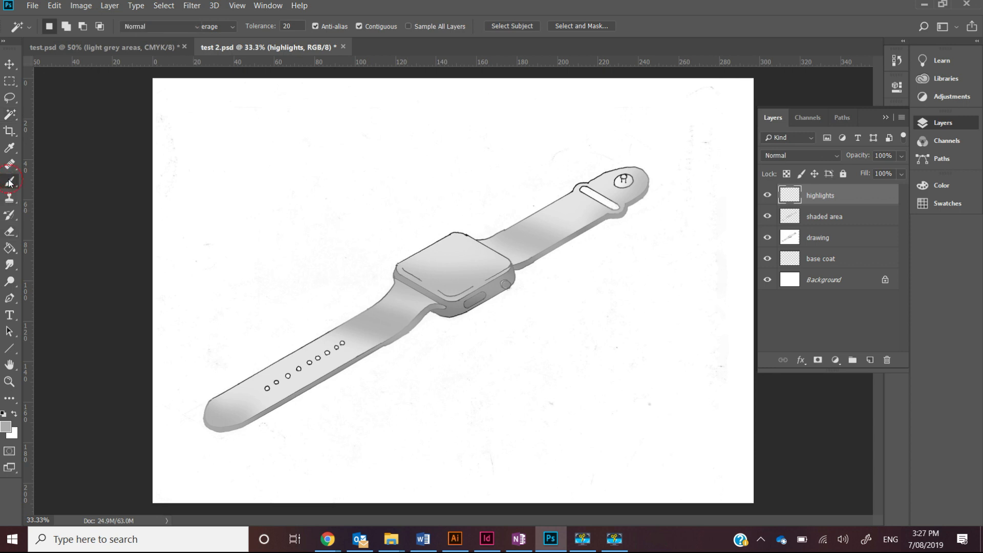
{"action": "left_click", "coordinate": [14, 414]}
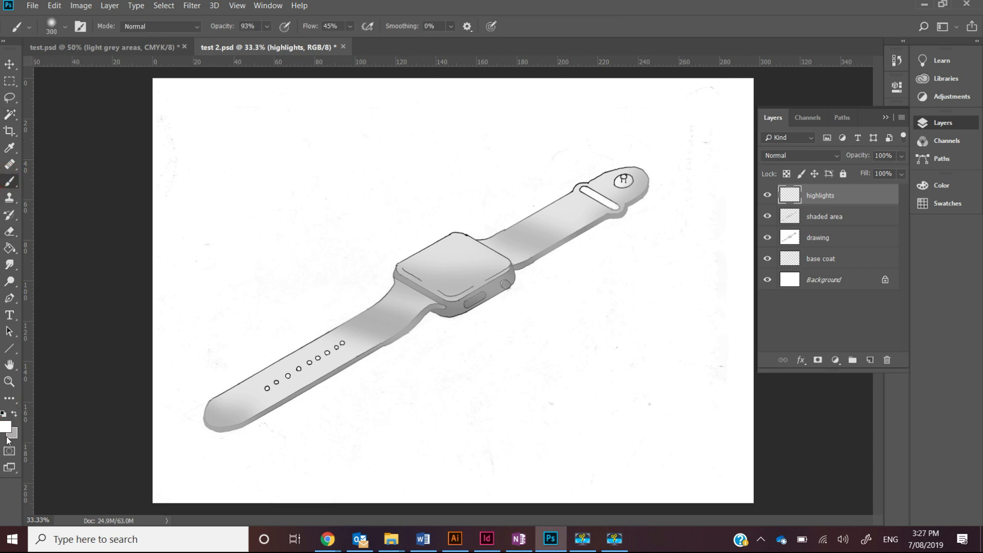
- Set the brush size to 200 px for painting white highlights on the highlights layer
{"action": "key", "text": "bracketleft"}
{"action": "key", "text": "bracketleft"}
{"action": "key", "text": "bracketleft"}
{"action": "key", "text": "bracketleft"}
{"action": "key", "text": "bracketleft"}
{"action": "key", "text": "bracketright"}
{"action": "key", "text": "bracketright"}
{"action": "key", "text": "bracketright"}
{"action": "key", "text": "bracketright"}
- Try white highlight bands across the watch face with different brush hardness, undoing each stroke
{"action": "left_click_drag", "start_coordinate": [386, 252], "coordinate": [535, 262]}
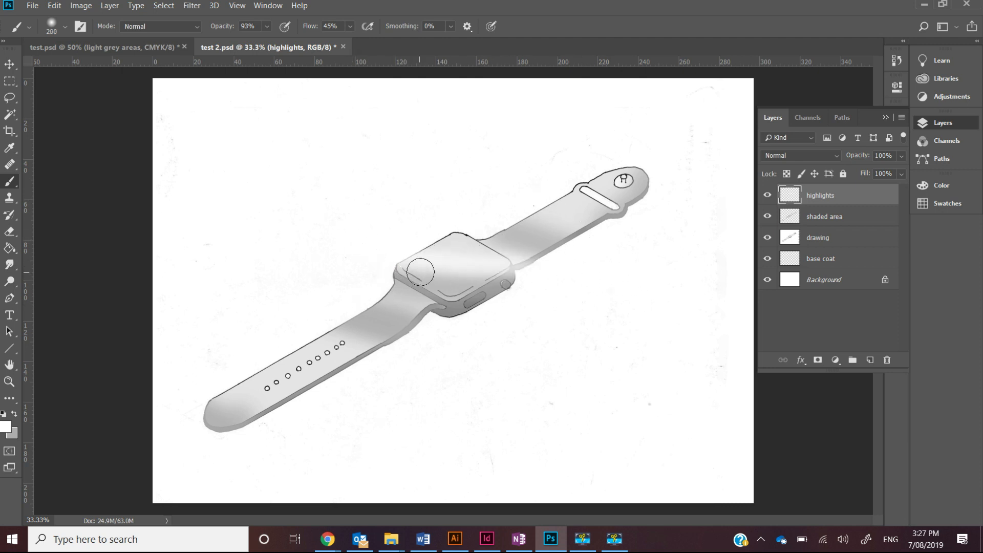
{"action": "key", "text": "ctrl+z"}
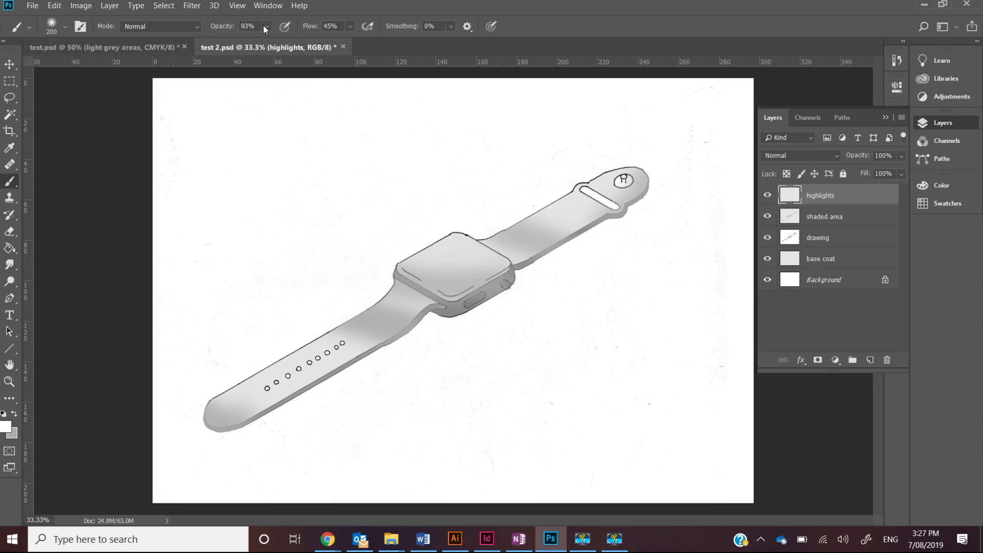
{"action": "left_click", "coordinate": [64, 27]}
{"action": "left_click_drag", "start_coordinate": [73, 98], "coordinate": [92, 97]}
{"action": "left_click_drag", "start_coordinate": [382, 247], "coordinate": [528, 283]}
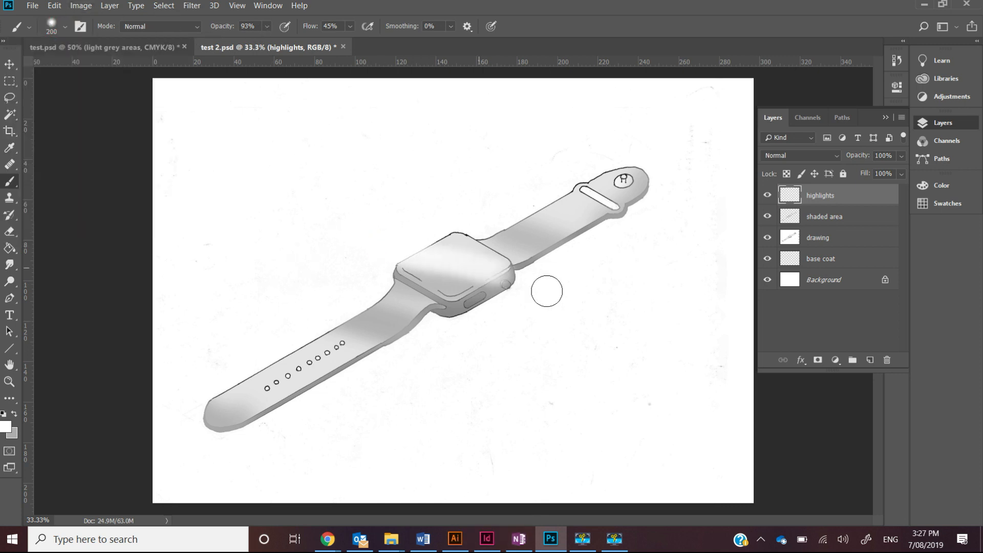
{"action": "key", "text": "ctrl+z"}
{"action": "left_click_drag", "start_coordinate": [336, 253], "coordinate": [626, 296]}
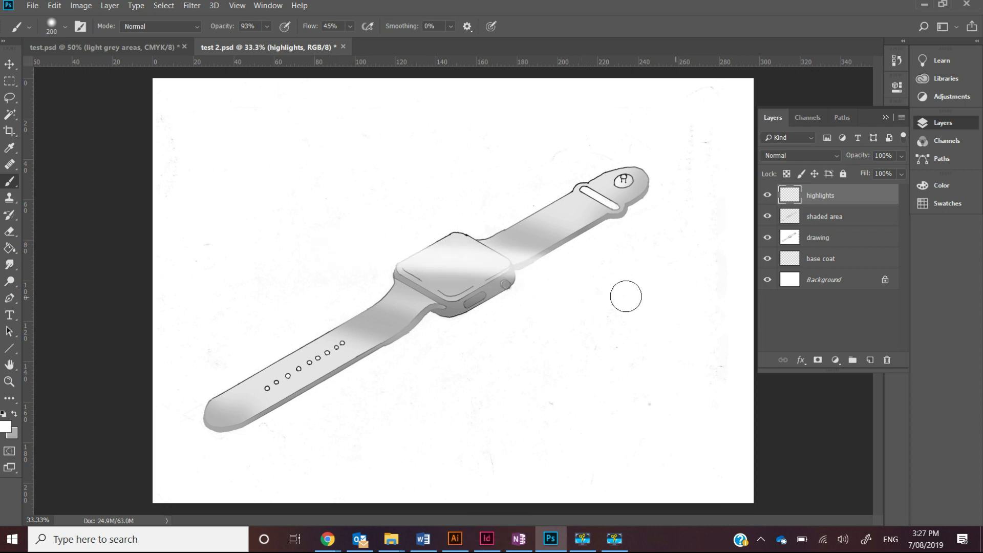
{"action": "key", "text": "ctrl+z"}
- Lower the brush hardness slightly and paint a white highlight band across the watch face and the case's side
{"action": "left_click", "coordinate": [64, 26]}
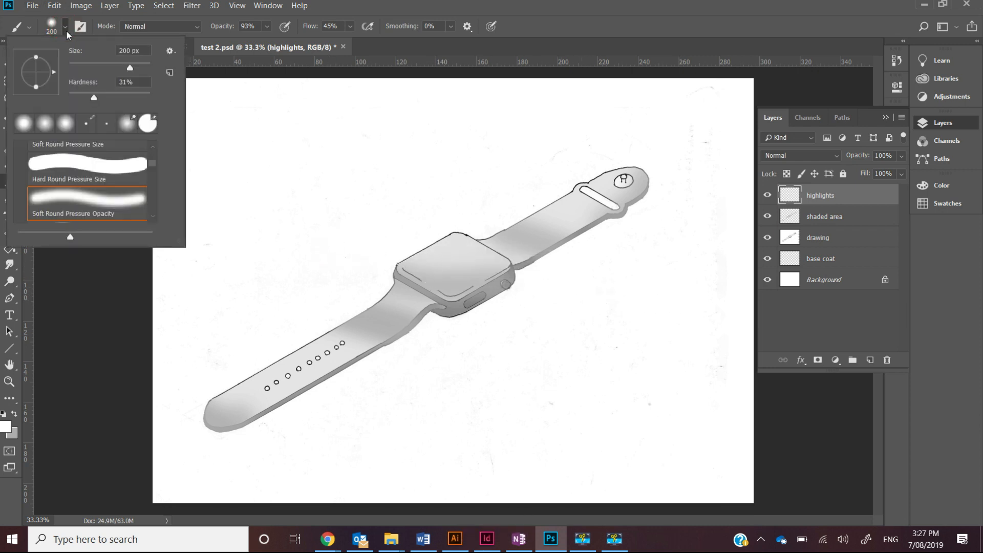
{"action": "left_click_drag", "start_coordinate": [91, 99], "coordinate": [86, 100]}
{"action": "left_click", "coordinate": [404, 229]}
{"action": "left_click_drag", "start_coordinate": [353, 255], "coordinate": [620, 290]}
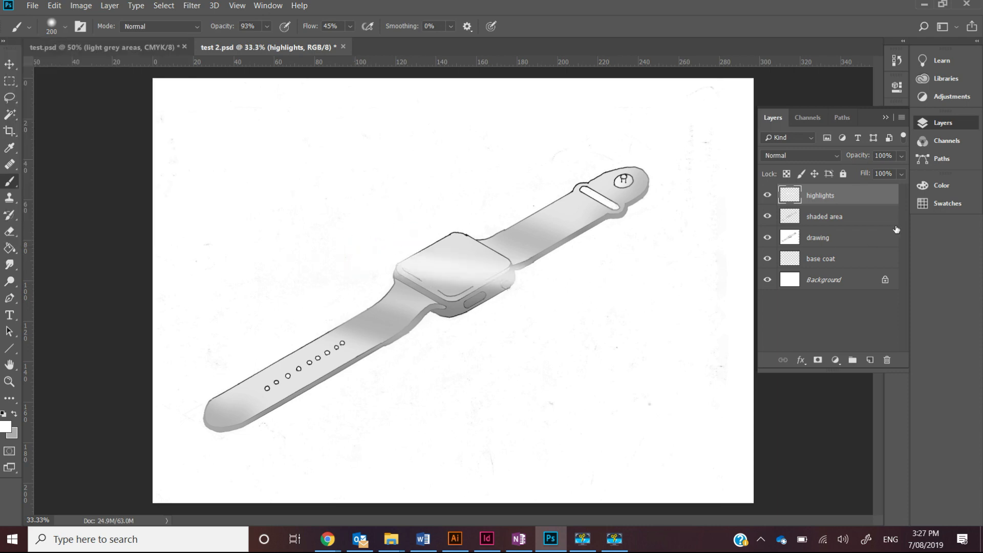
- Clear the white highlight outside the watch outline from the highlights layer, using a Magic Wand selection of the drawing's background, and deselect
{"action": "left_click", "coordinate": [9, 114]}
{"action": "left_click", "coordinate": [833, 241]}
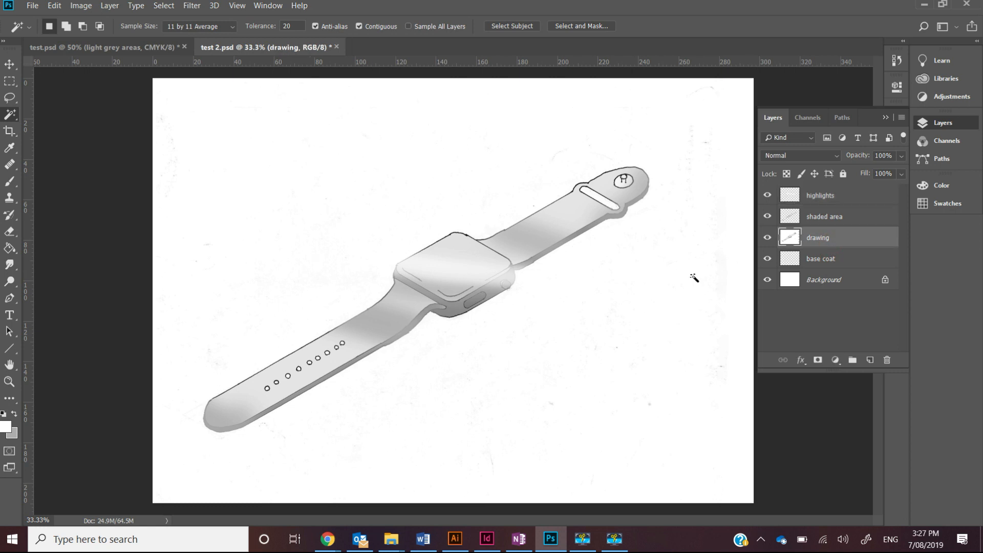
{"action": "left_click", "coordinate": [639, 249]}
{"action": "left_click", "coordinate": [841, 197]}
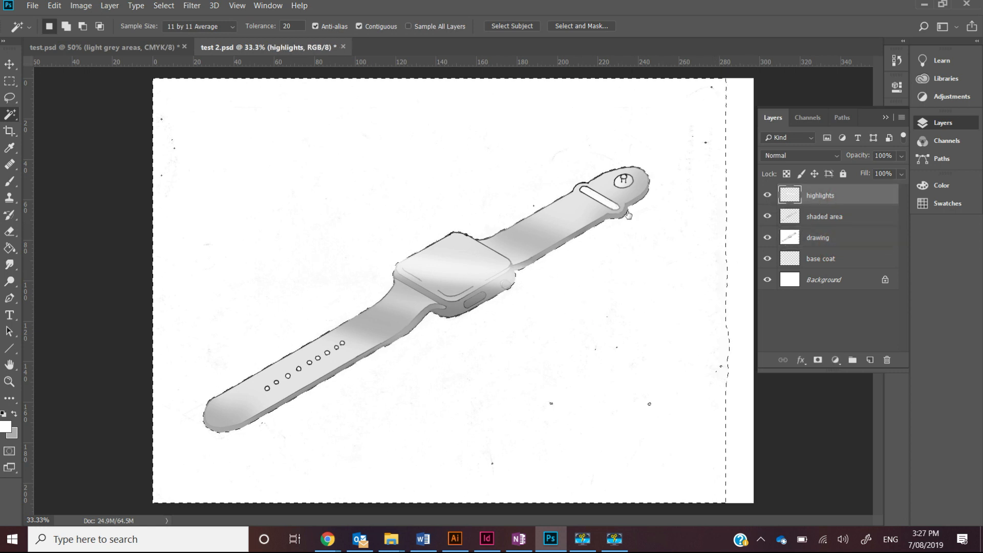
{"action": "key", "text": "Delete"}
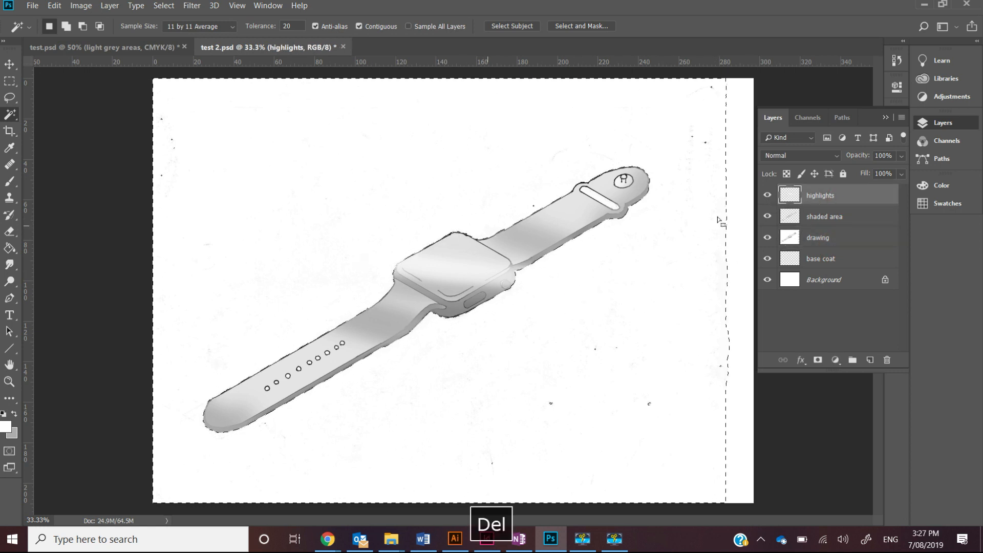
{"action": "key", "text": "ctrl+z"}
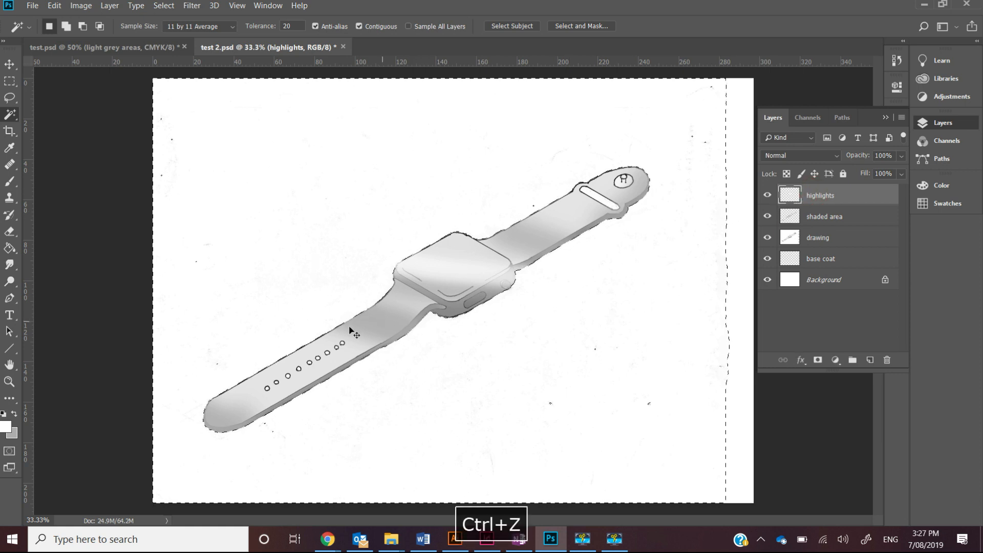
{"action": "key", "text": "ctrl+d"}
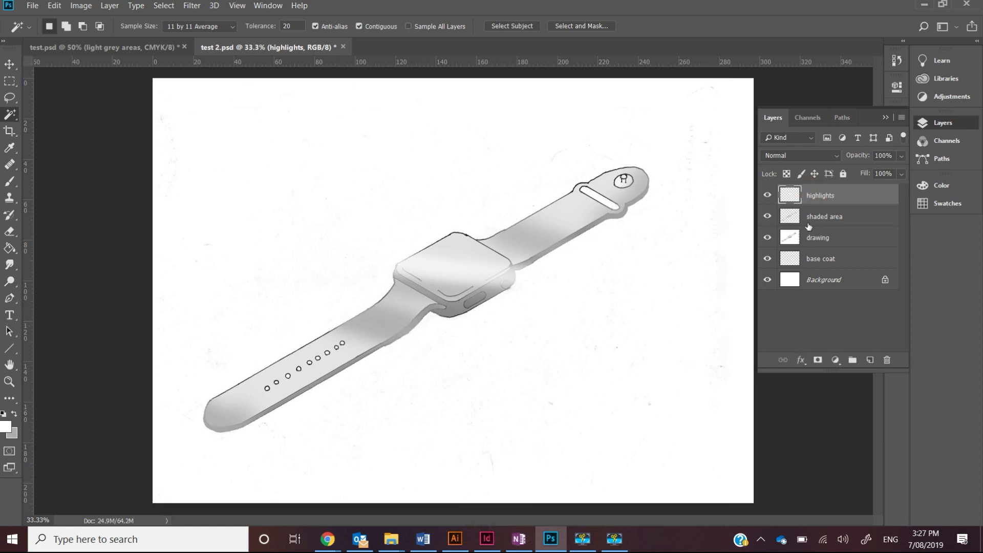
- Compare the watch with the highlights layer hidden and shown
{"action": "left_click", "coordinate": [767, 195]}
{"action": "left_click", "coordinate": [767, 195]}
{"action": "left_click", "coordinate": [492, 208]}
{"action": "key", "text": "ctrl+a"}
- Set up the Pen tool in Shape mode with no fill and a 3 px stroke
{"action": "key", "text": "ctrl+equal"}
{"action": "key", "text": "ctrl+equal"}
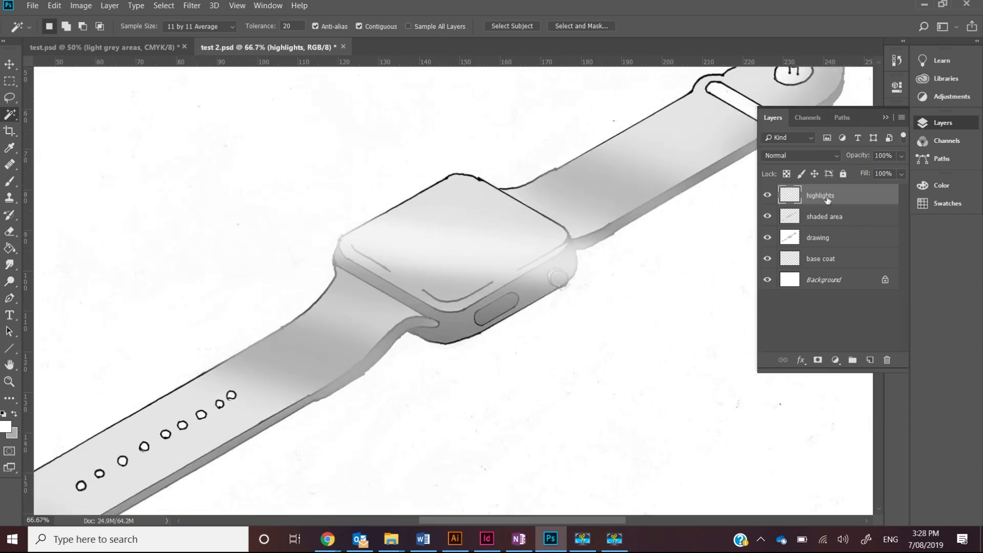
{"action": "left_click", "coordinate": [11, 299]}
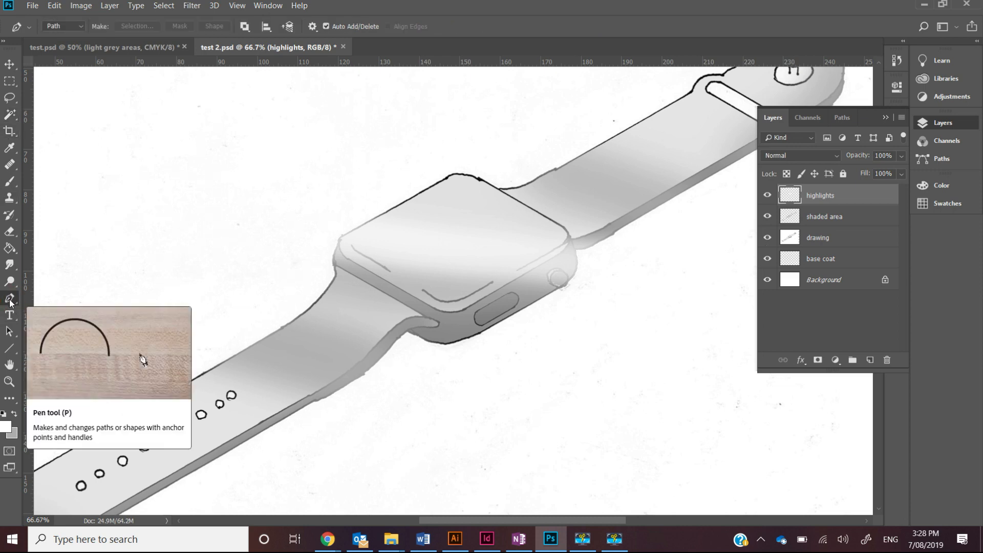
{"action": "left_click", "coordinate": [69, 26]}
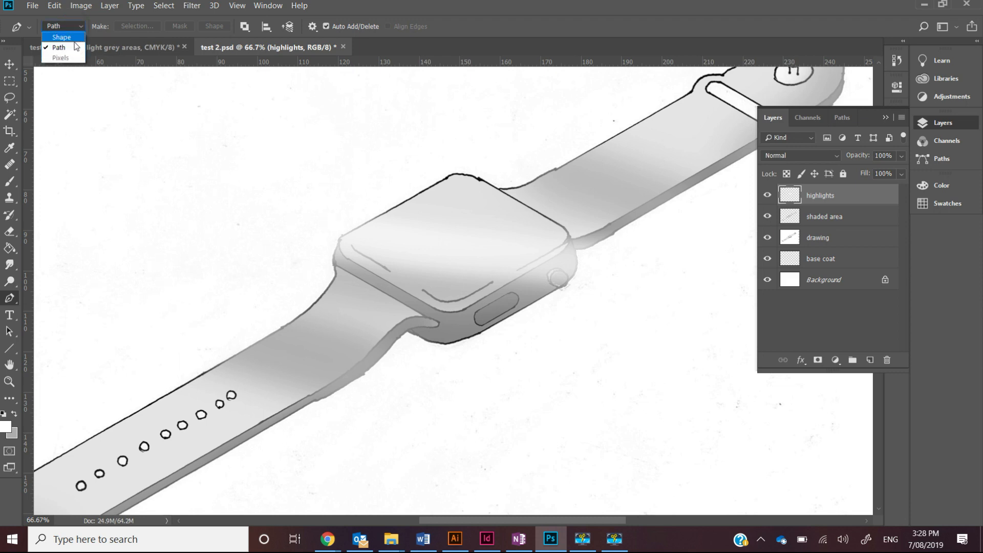
{"action": "left_click", "coordinate": [62, 37]}
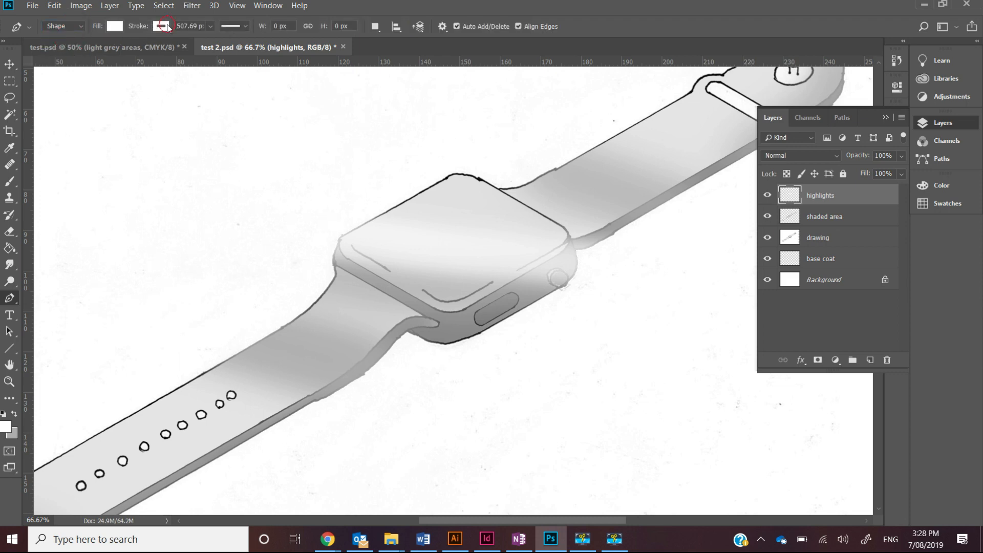
{"action": "left_click", "coordinate": [165, 25]}
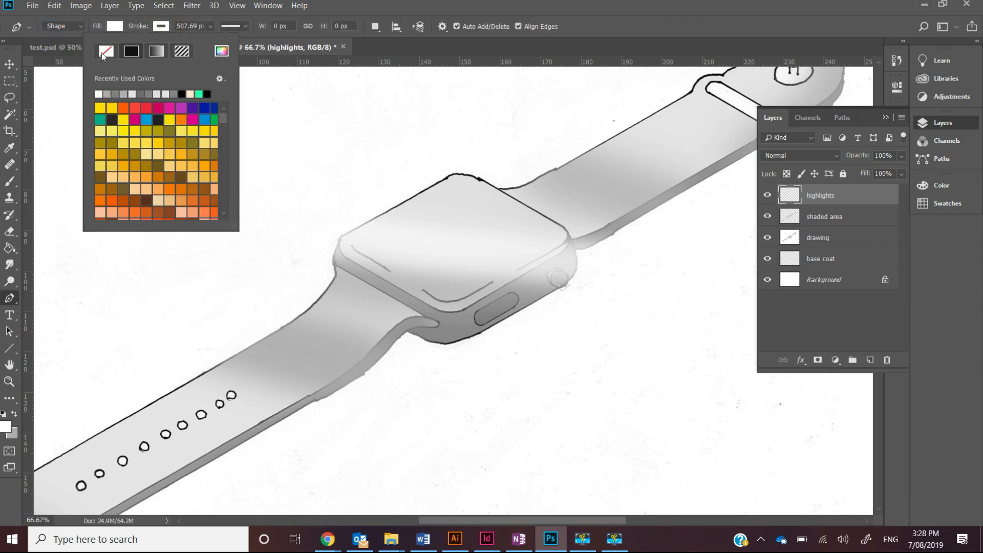
{"action": "left_click", "coordinate": [115, 27]}
{"action": "left_click", "coordinate": [65, 54]}
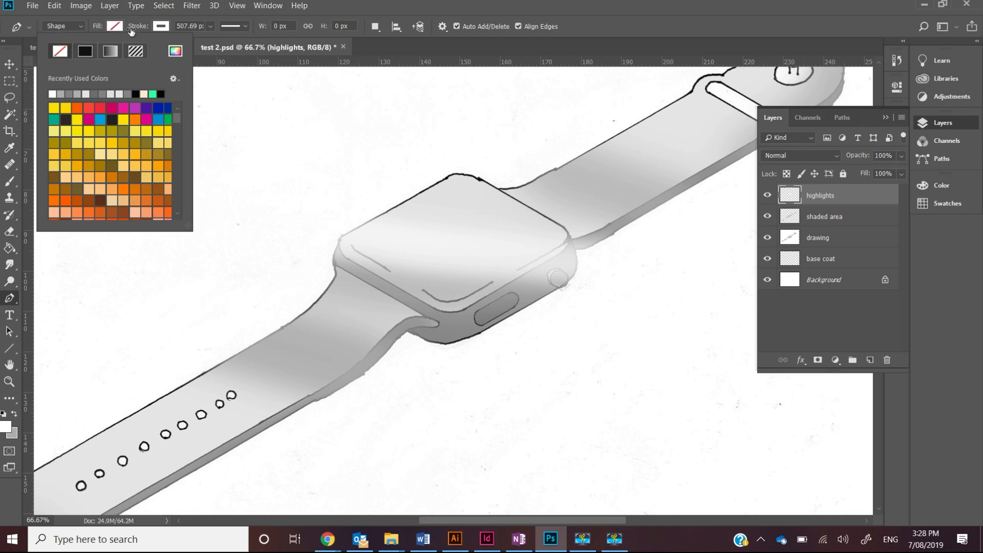
{"action": "left_click", "coordinate": [200, 26]}
{"action": "double_click", "coordinate": [198, 26]}
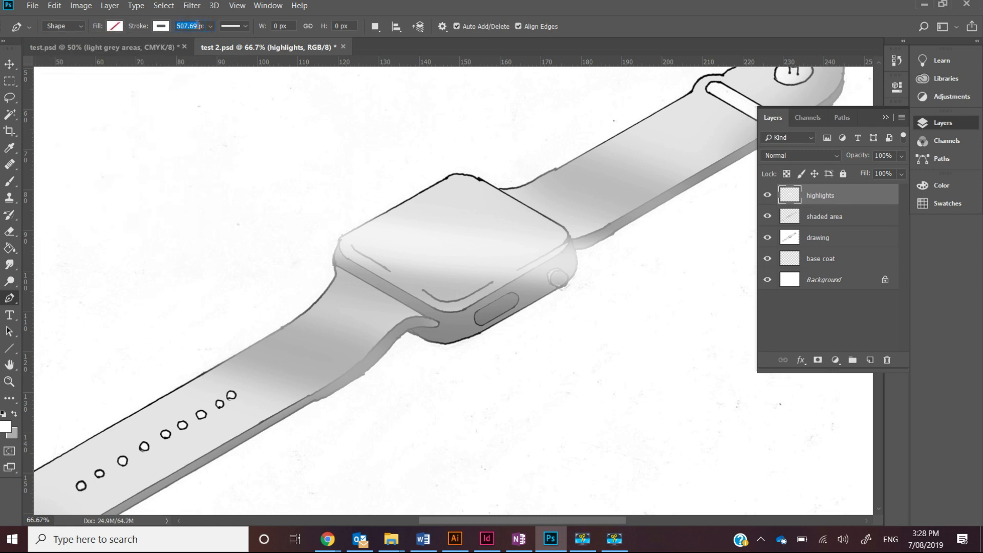
{"action": "type", "text": "3px"}
- Draw a white highlight line along the two front edges of the watch face, curved at the corner, about 546 by 147 px
{"action": "left_click", "coordinate": [354, 249]}
{"action": "left_click", "coordinate": [439, 299]}
{"action": "left_click_drag", "start_coordinate": [442, 303], "coordinate": [450, 300]}
{"action": "left_click_drag", "start_coordinate": [541, 254], "coordinate": [623, 202]}
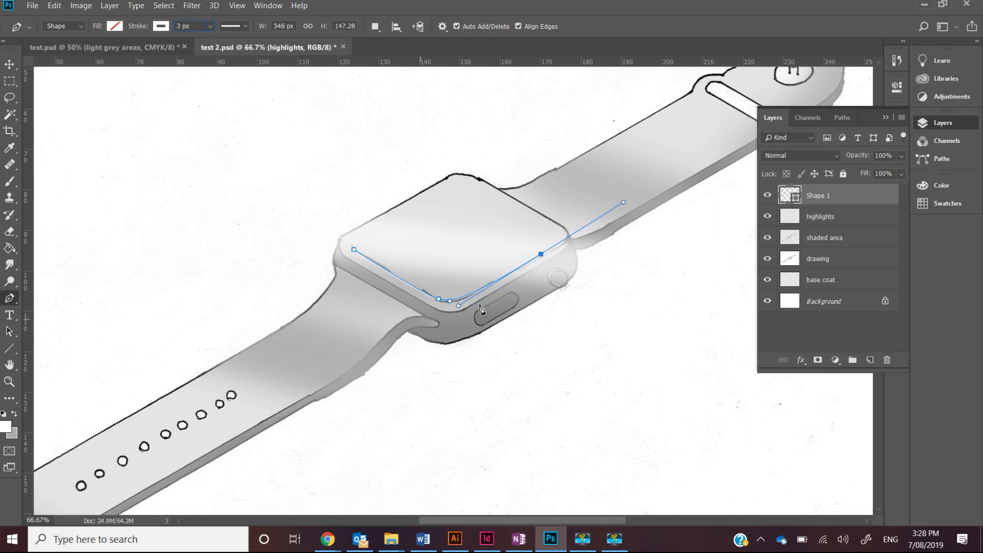
{"action": "key", "text": "Return"}
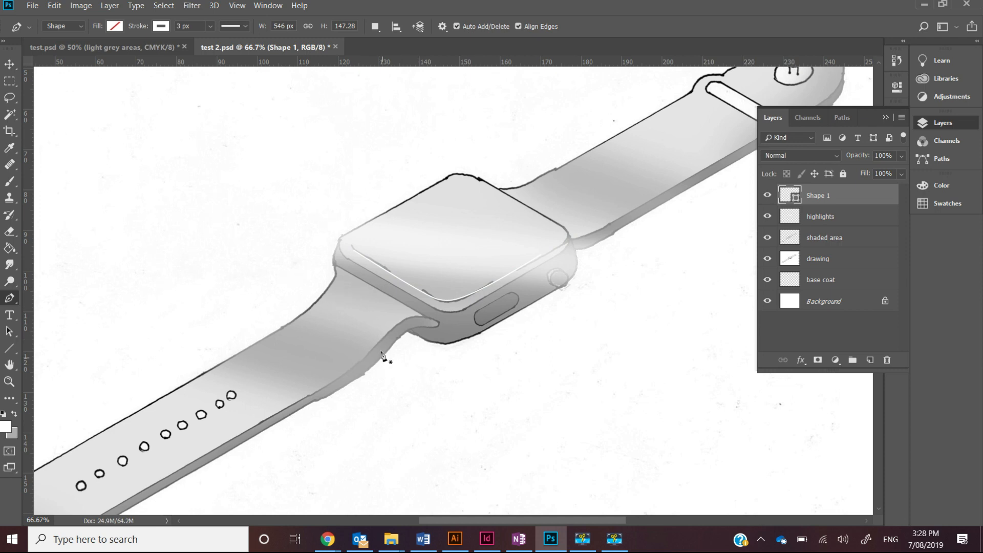
- Draw a white highlight line along the lower edge of the lower strap, about 348 by 223 px
{"action": "left_click", "coordinate": [365, 353]}
{"action": "left_click_drag", "start_coordinate": [246, 430], "coordinate": [186, 466]}
{"action": "key", "text": "Return"}
- Draw two white highlight lines on the side button, about 81 by 48 px along its upper edge and 61 by 39 px along its lower edge
{"action": "left_click", "coordinate": [507, 292]}
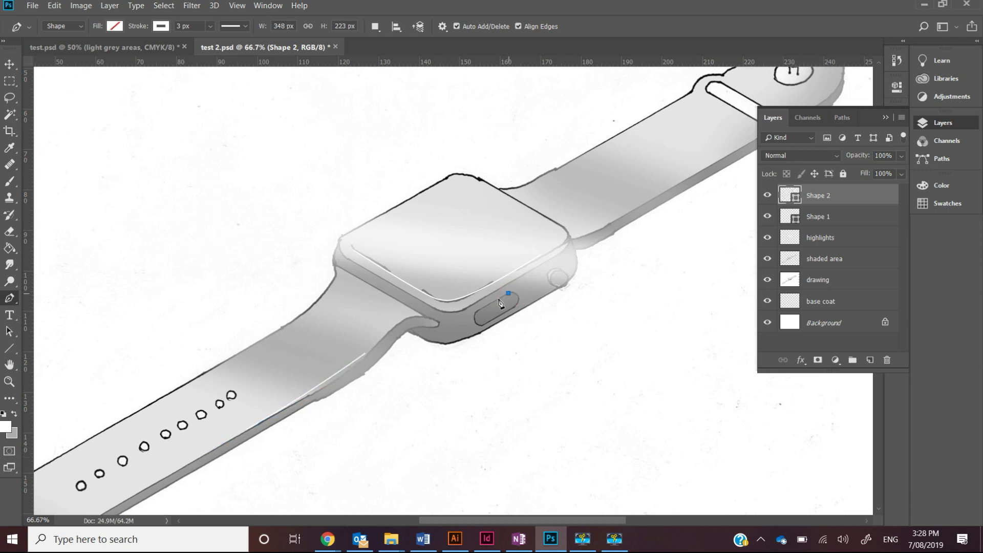
{"action": "left_click", "coordinate": [480, 309]}
{"action": "key", "text": "Return"}
{"action": "left_click", "coordinate": [513, 306]}
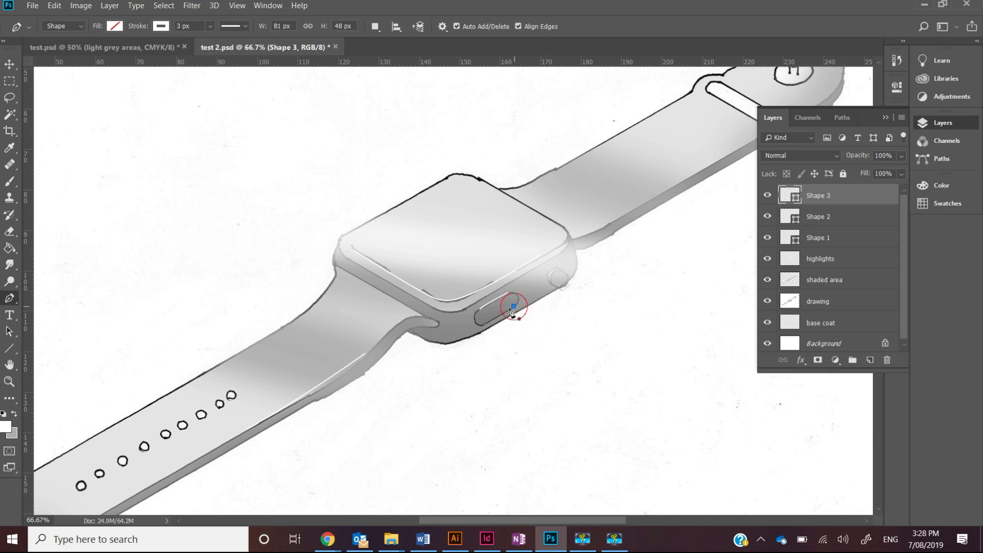
{"action": "left_click_drag", "start_coordinate": [492, 320], "coordinate": [488, 326]}
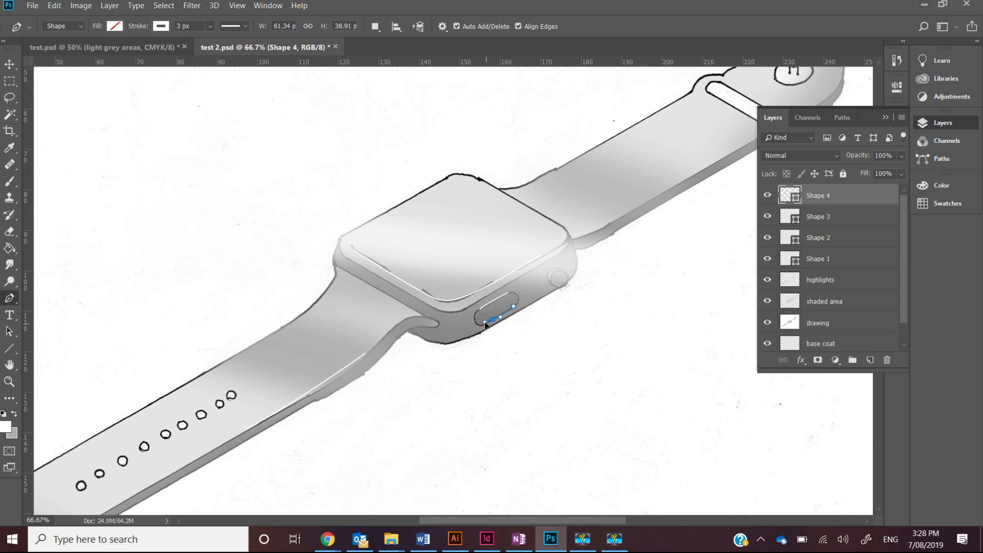
{"action": "key", "text": "Return"}
- Draw a curved white highlight line around the rounded end of the lower strap, about 308 by 71 px
{"action": "key", "text": "ctrl+minus"}
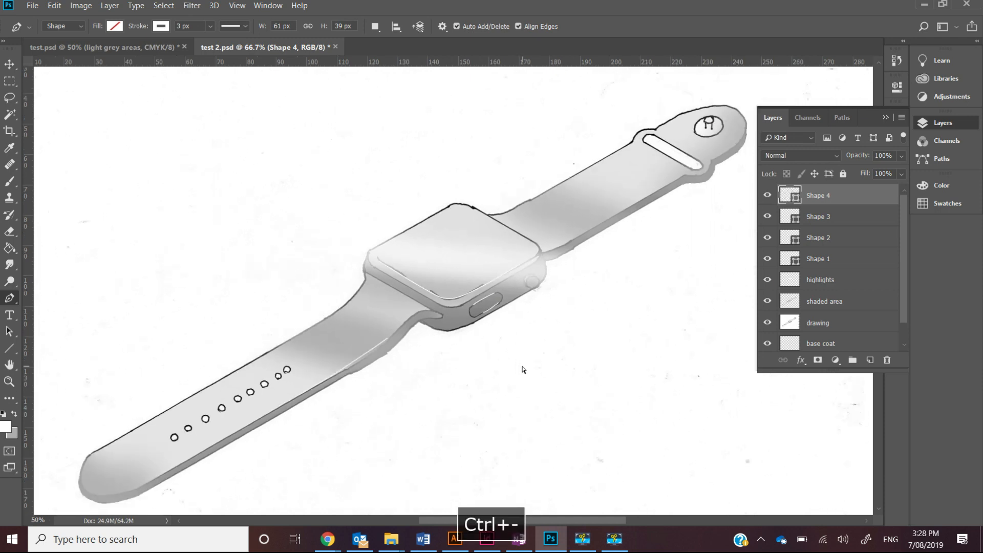
{"action": "key", "text": "ctrl+d"}
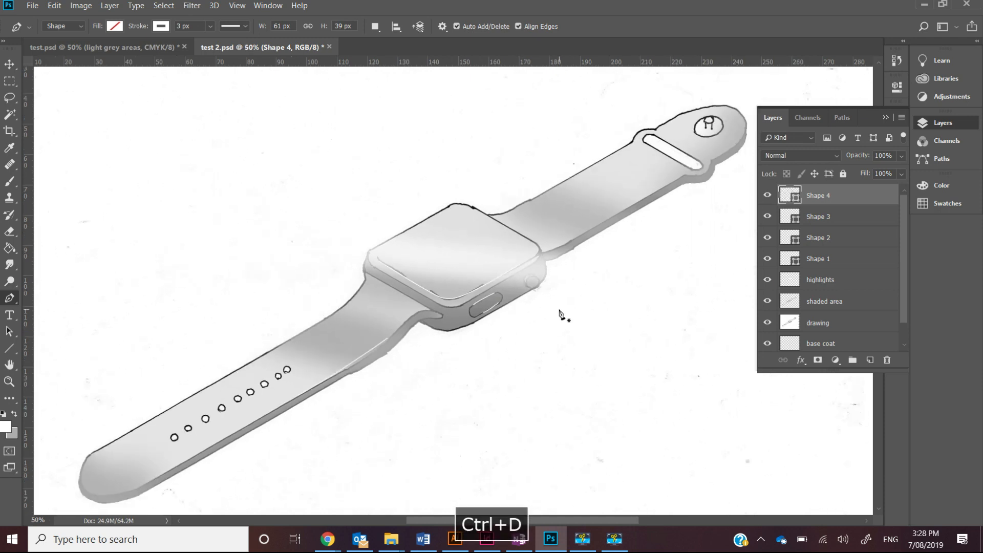
{"action": "left_click", "coordinate": [79, 483]}
{"action": "left_click_drag", "start_coordinate": [159, 477], "coordinate": [231, 443]}
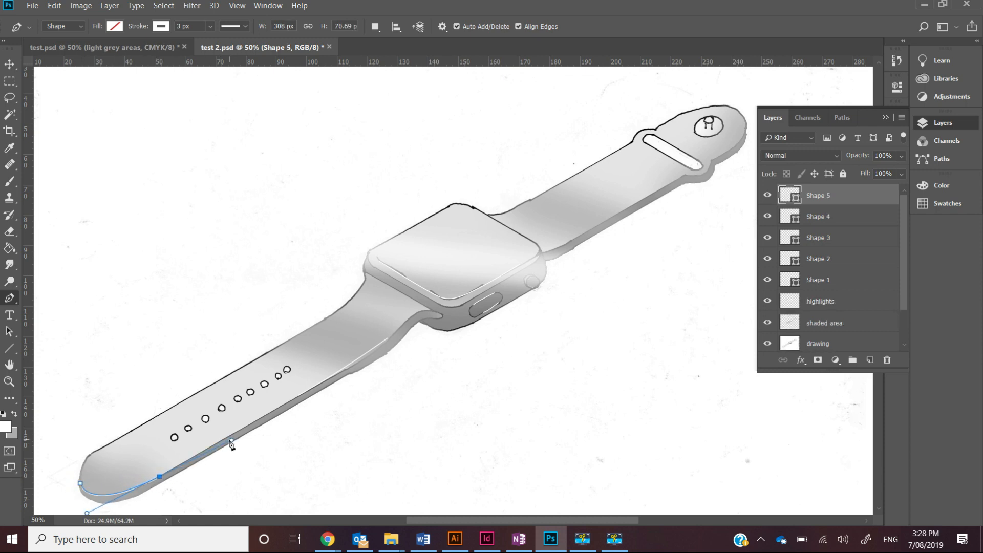
{"action": "key", "text": "Return"}
- Compare the whole watch rendering with the earlier version in test.psd
{"action": "scroll", "coordinate": [819, 274], "scroll_direction": "down", "scroll_amount": 2}
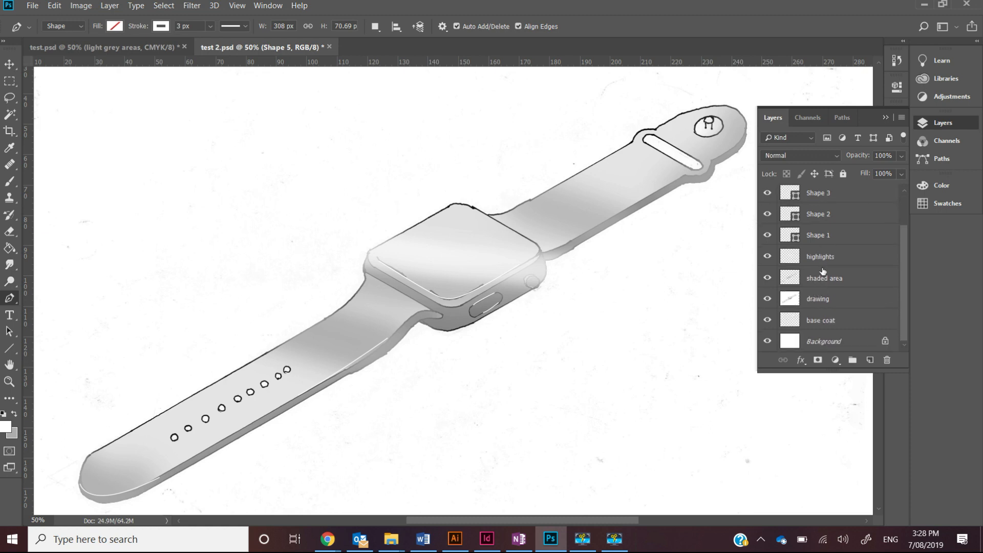
{"action": "left_click", "coordinate": [885, 118]}
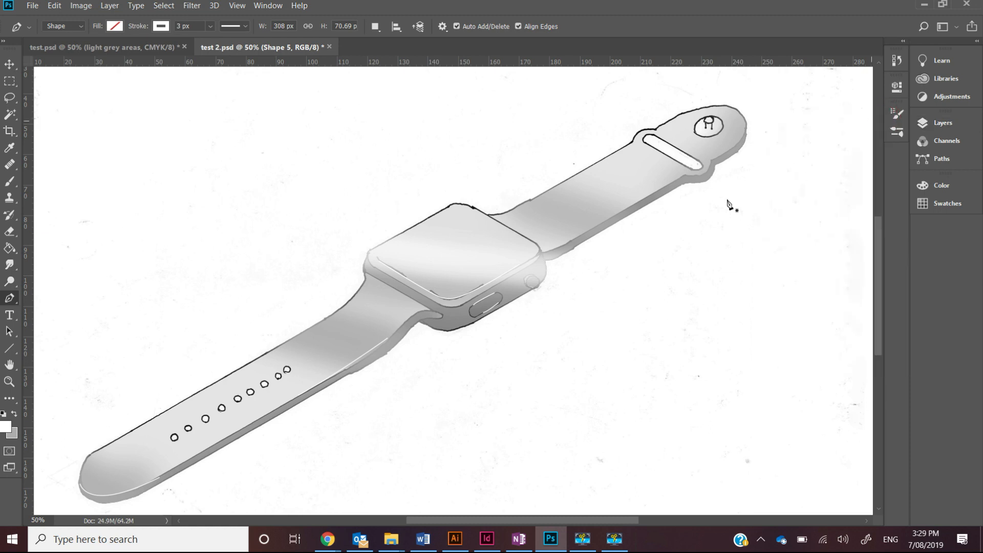
{"action": "scroll", "coordinate": [660, 269], "scroll_direction": "up", "scroll_amount": 1}
{"action": "key", "text": "ctrl+minus"}
{"action": "key", "text": "ctrl+minus"}
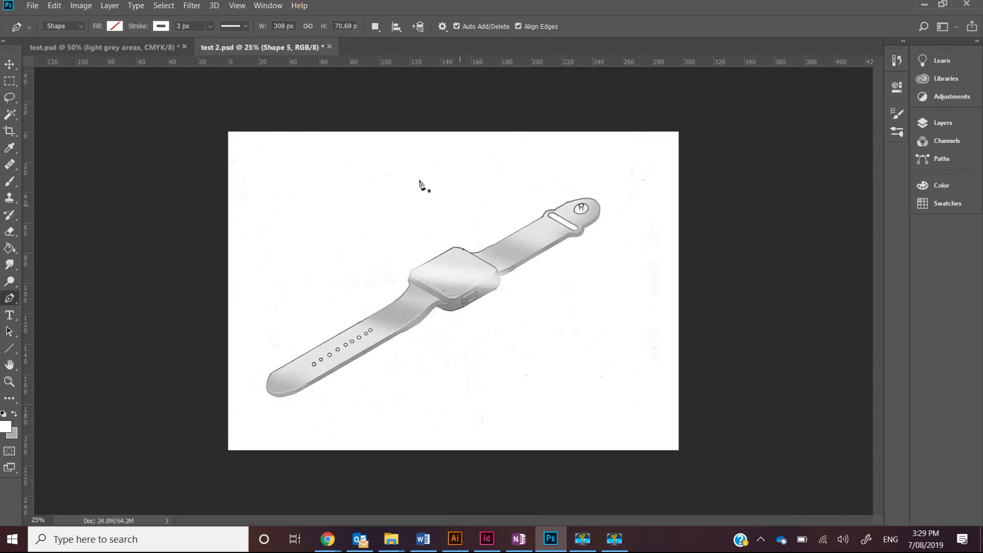
{"action": "left_click", "coordinate": [86, 49]}
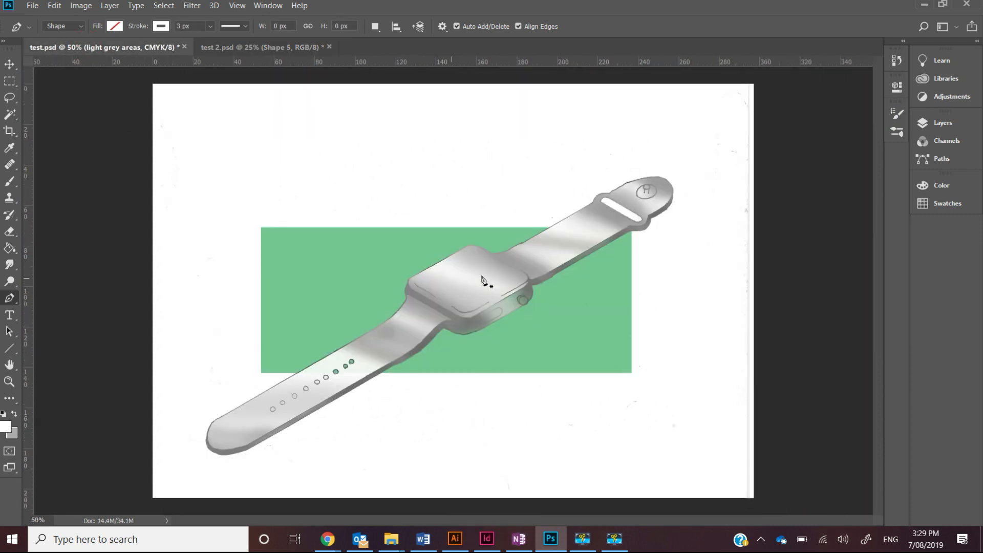
{"action": "left_click", "coordinate": [278, 50]}
{"action": "left_click", "coordinate": [148, 52]}
{"action": "left_click", "coordinate": [266, 48]}
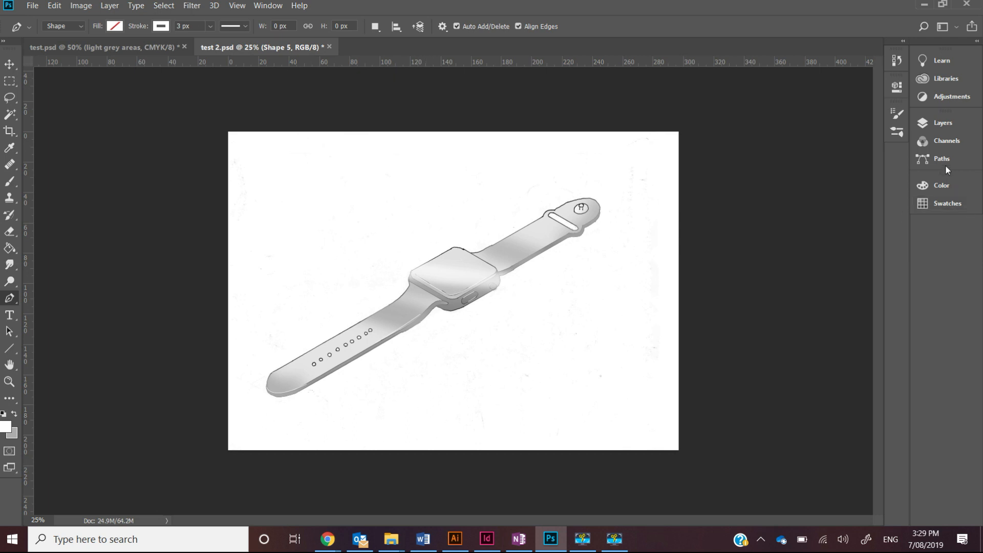
- Check the highlights layer's effect by hiding and showing it, and make it the active layer in test 2.psd
{"action": "left_click", "coordinate": [943, 124]}
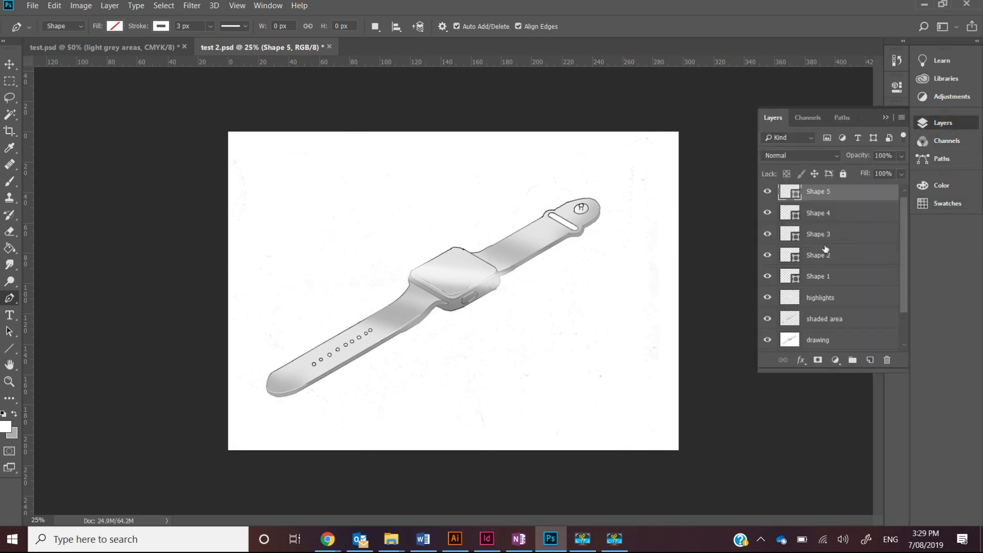
{"action": "key", "text": "ctrl+equal"}
{"action": "key", "text": "ctrl+equal"}
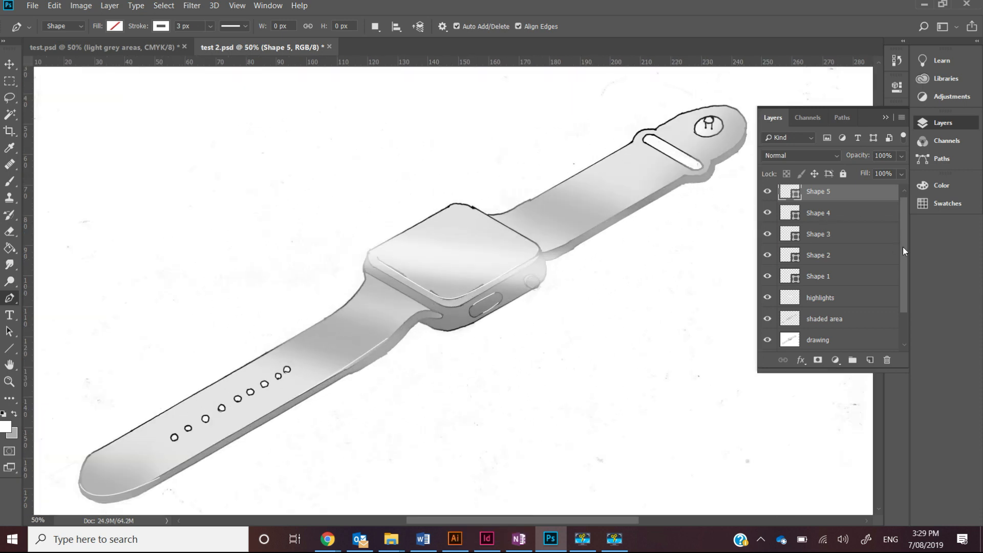
{"action": "left_click_drag", "start_coordinate": [902, 248], "coordinate": [902, 292]}
{"action": "left_click", "coordinate": [767, 257]}
{"action": "left_click", "coordinate": [767, 257]}
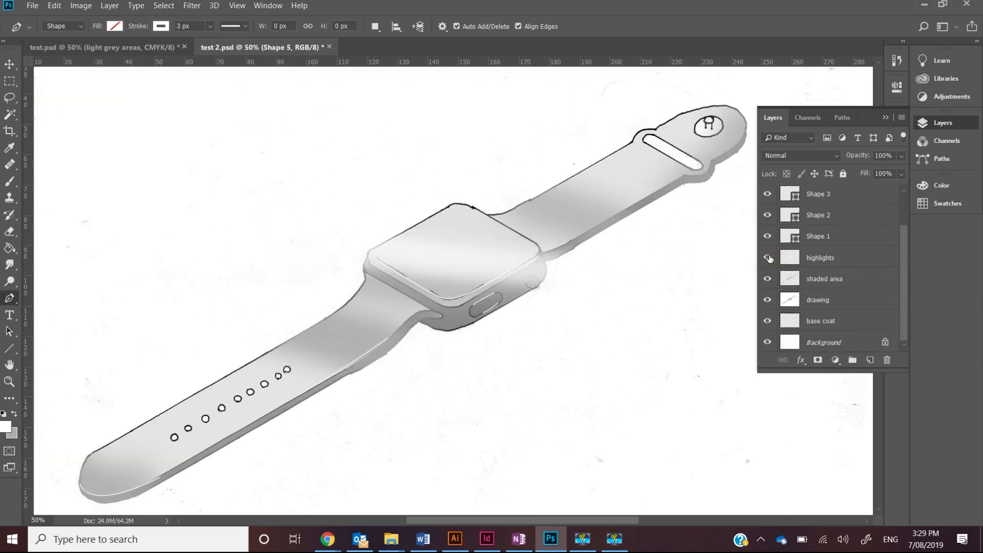
{"action": "left_click", "coordinate": [830, 261]}
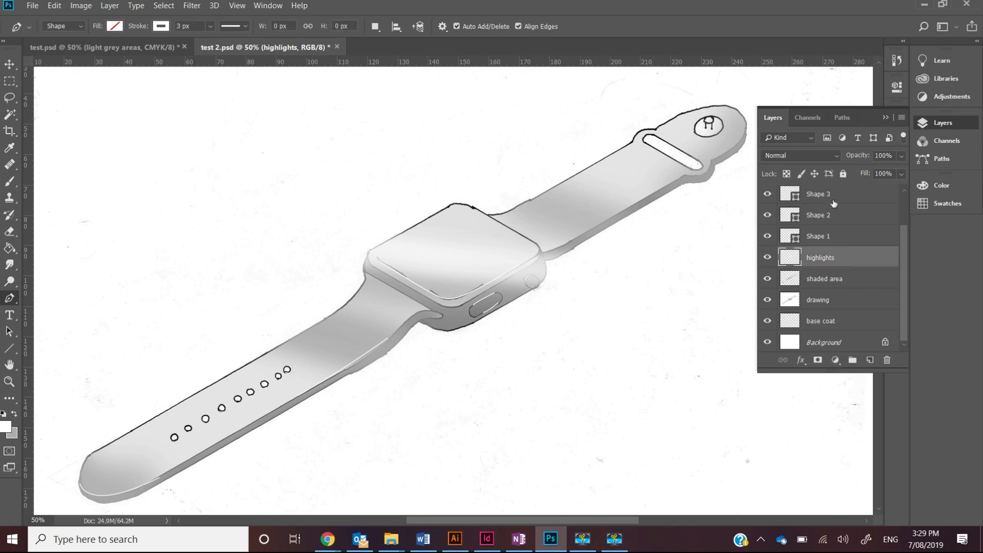
{"action": "left_click", "coordinate": [824, 153]}
{"action": "left_click", "coordinate": [806, 202]}
{"action": "key", "text": "ctrl+z"}
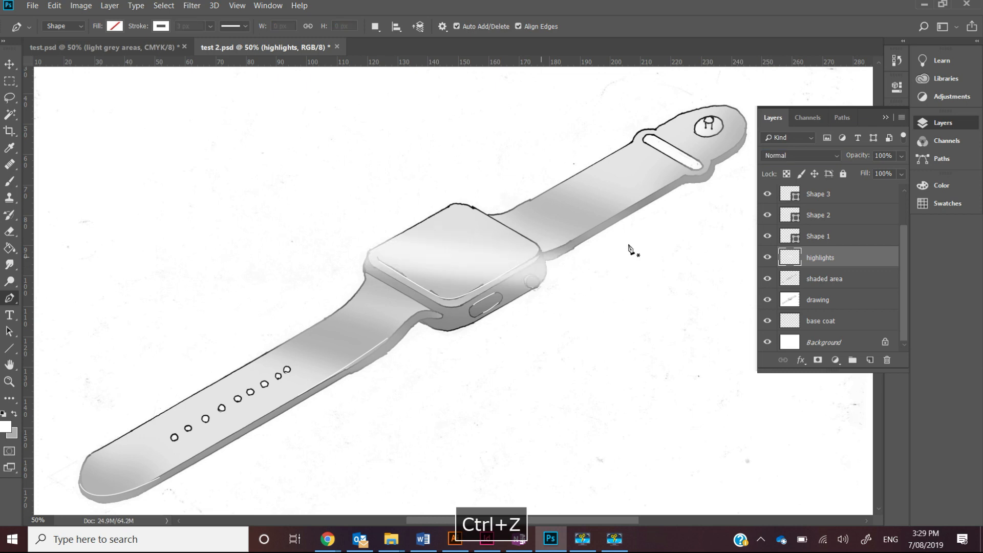
- Set the shaded area layer's blend mode to Multiply, and make the highlights layer active
{"action": "left_click", "coordinate": [767, 279]}
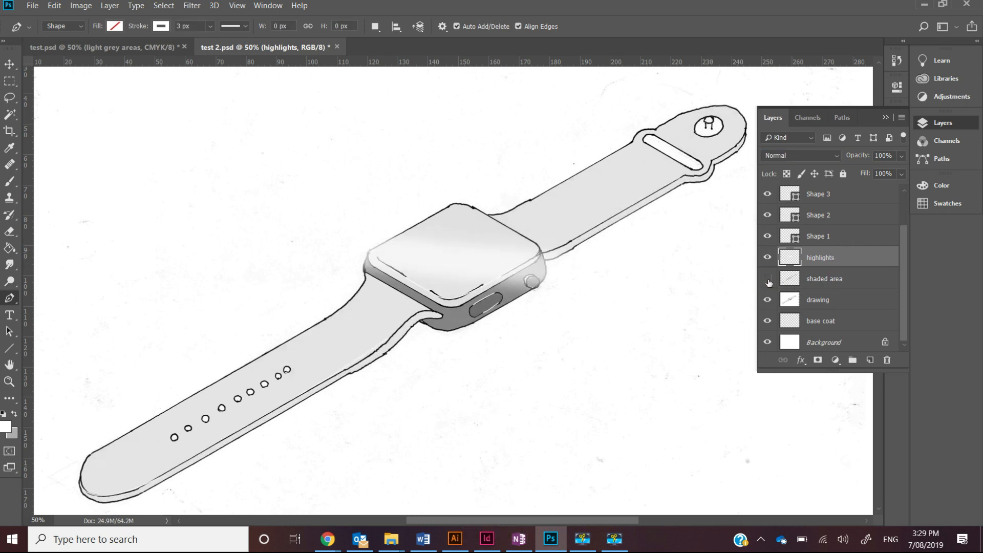
{"action": "left_click", "coordinate": [826, 279]}
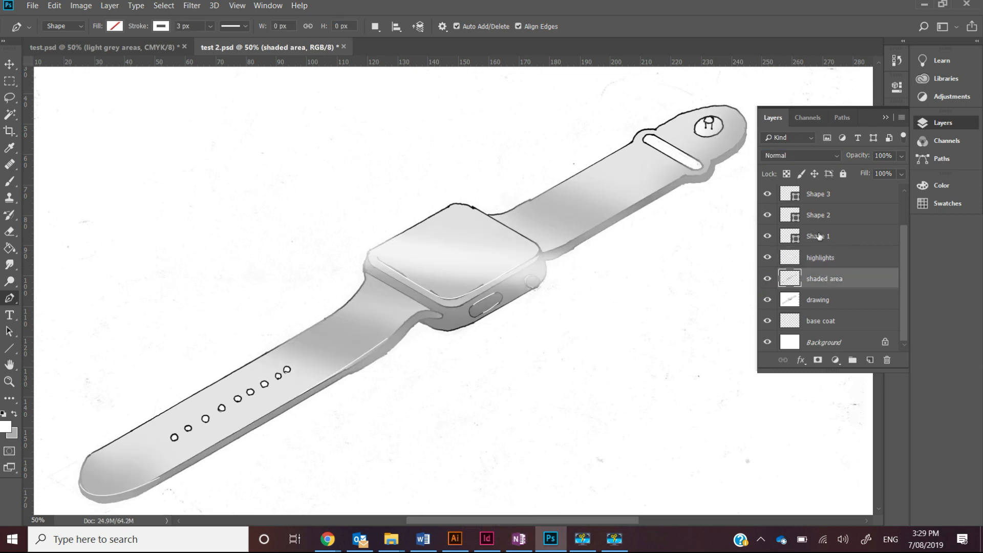
{"action": "left_click", "coordinate": [811, 158]}
{"action": "left_click", "coordinate": [794, 207]}
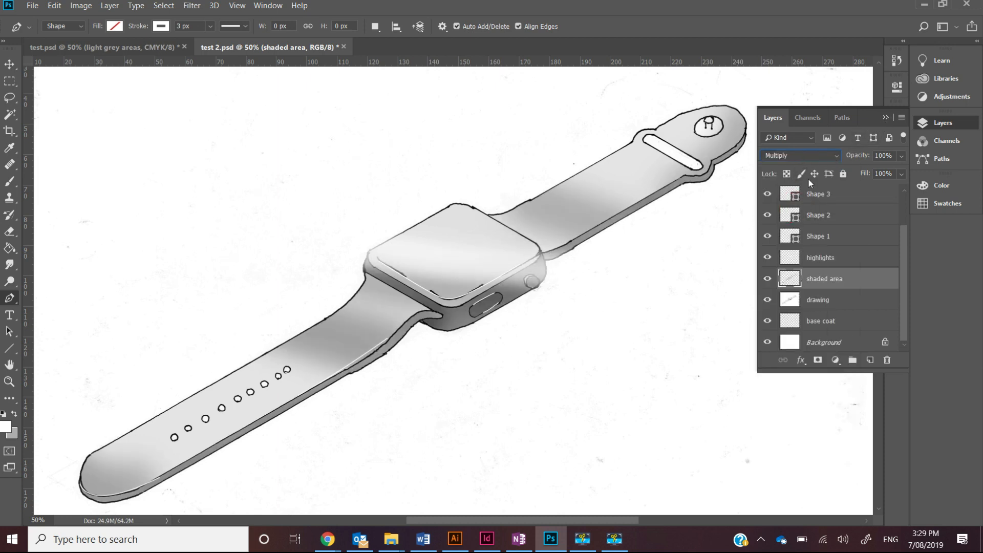
{"action": "left_click", "coordinate": [816, 260]}
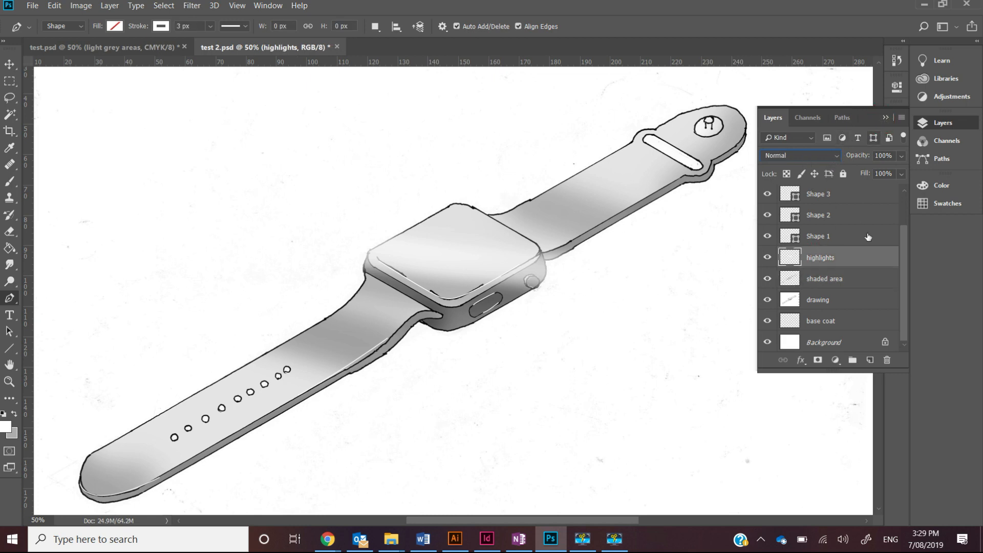
- Rename the base coat layer as "background coat"
{"action": "scroll", "coordinate": [838, 303], "scroll_direction": "down", "scroll_amount": 1}
{"action": "left_click", "coordinate": [820, 326]}
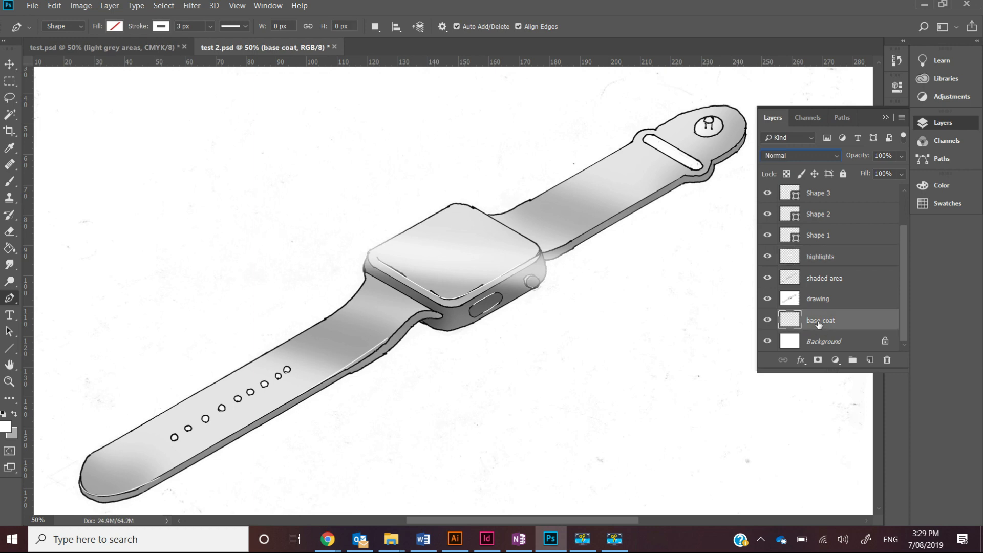
{"action": "double_click", "coordinate": [820, 321]}
{"action": "double_click", "coordinate": [814, 319]}
{"action": "type", "text": "background"}
{"action": "key", "text": "Return"}
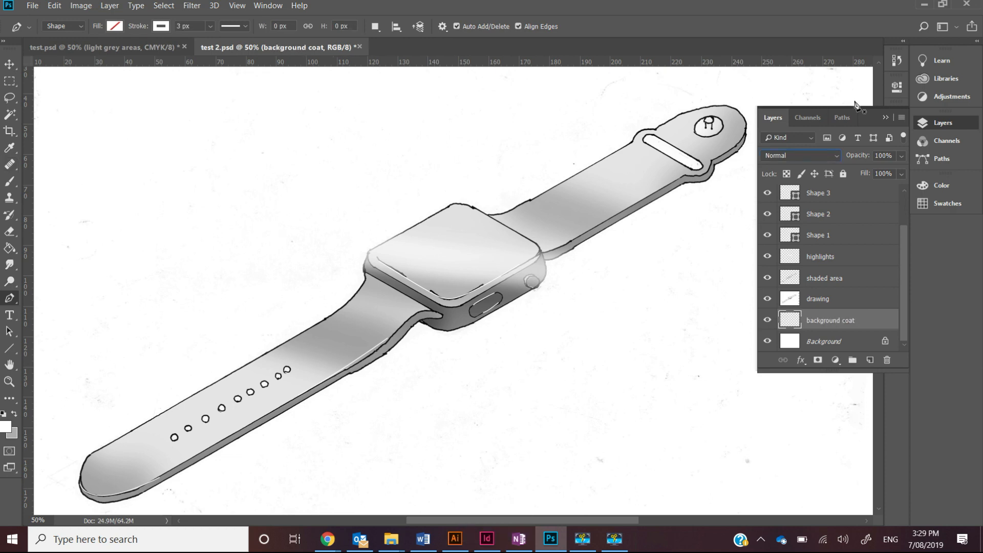